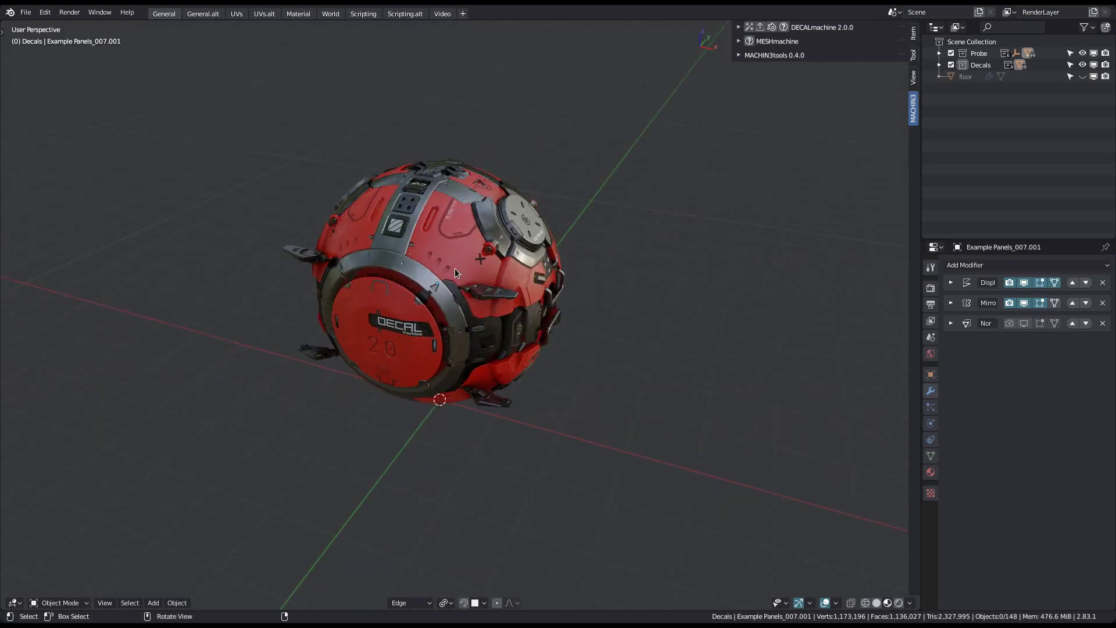
Show the DECALmachine export settings in Atlas mode and select My Probe Normal Atlas in the atlas list
{"action": "scroll", "coordinate": [464, 322], "scroll_direction": "up", "scroll_amount": 3}
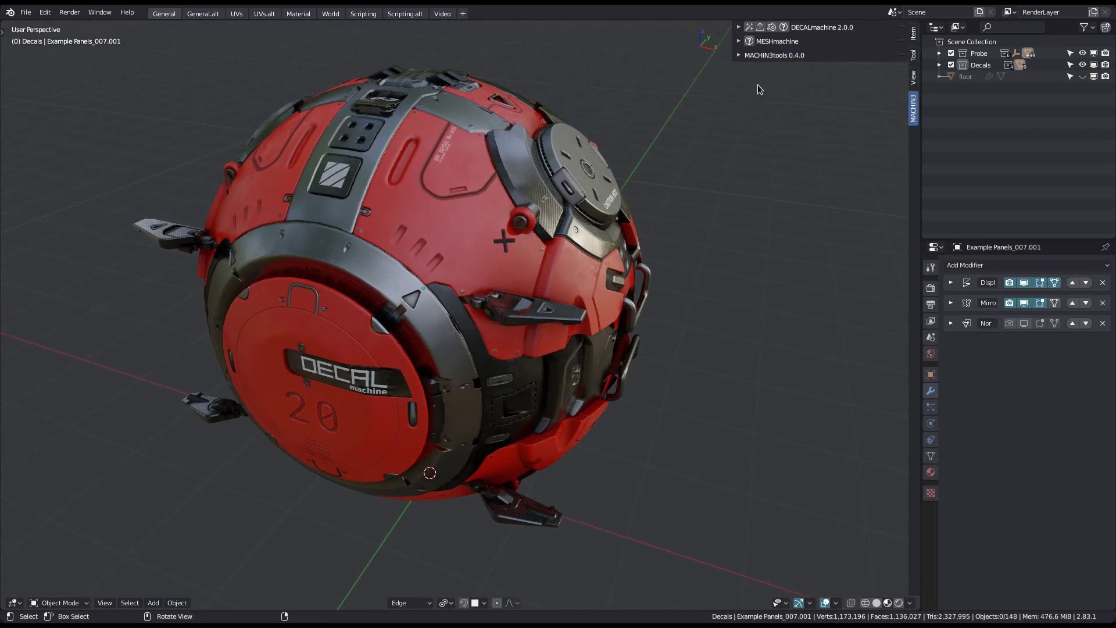
{"action": "left_click", "coordinate": [761, 28]}
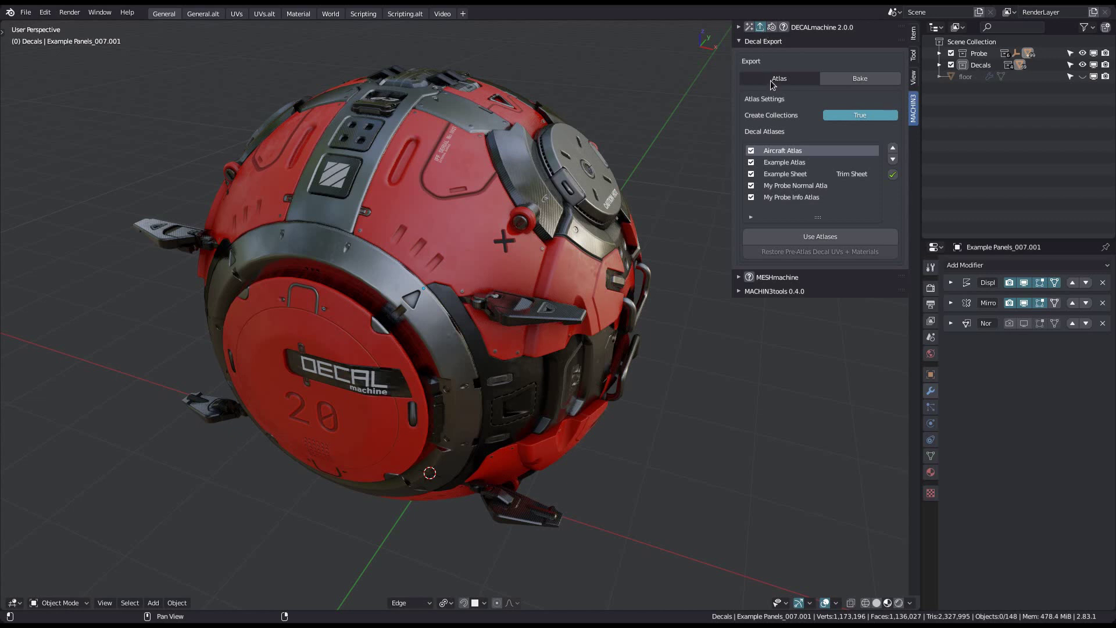
{"action": "left_click", "coordinate": [860, 80]}
{"action": "left_click", "coordinate": [803, 81]}
{"action": "left_click", "coordinate": [788, 188]}
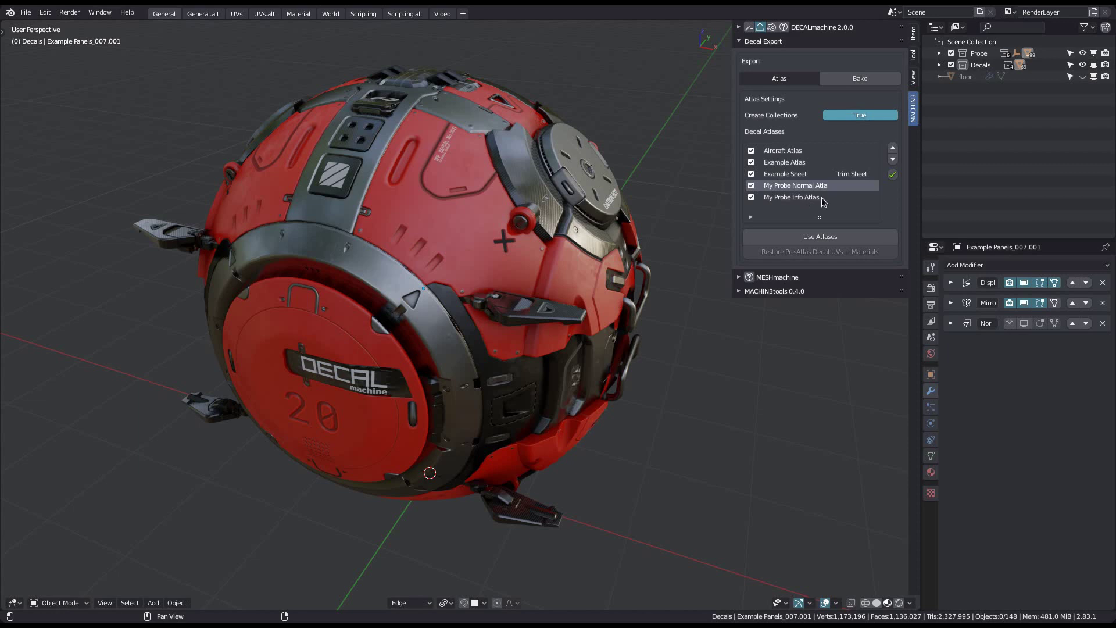
Apply the enabled atlases to the probe's decals and collapse the Scene Collection hierarchy in the outliner
{"action": "middle_click_drag", "start_coordinate": [525, 323], "coordinate": [492, 307], "text": "ctrl"}
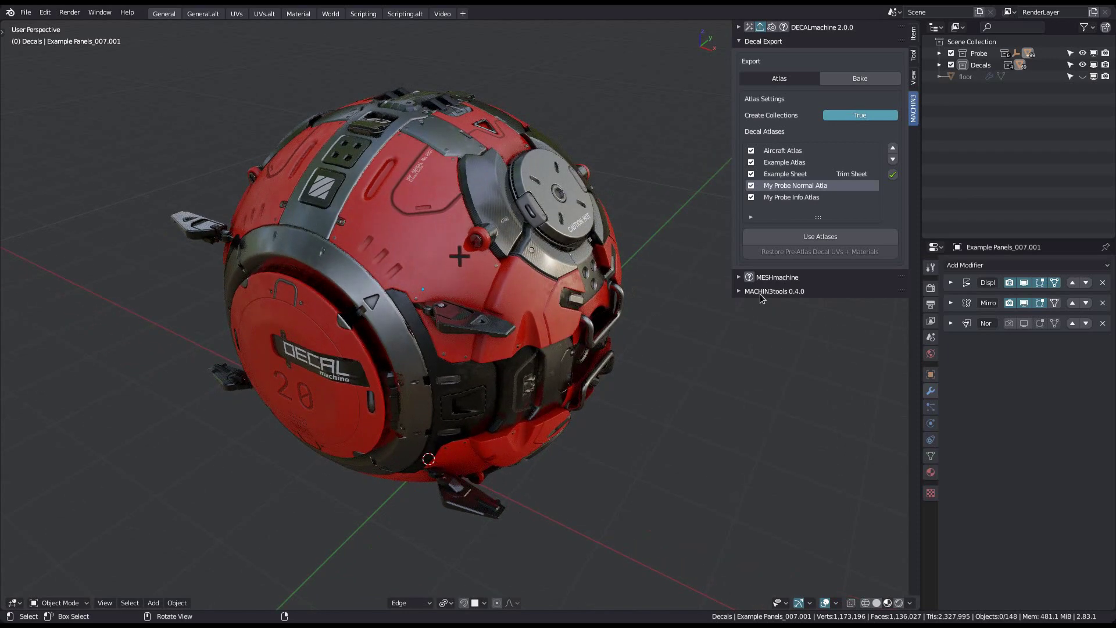
{"action": "left_click", "coordinate": [819, 237]}
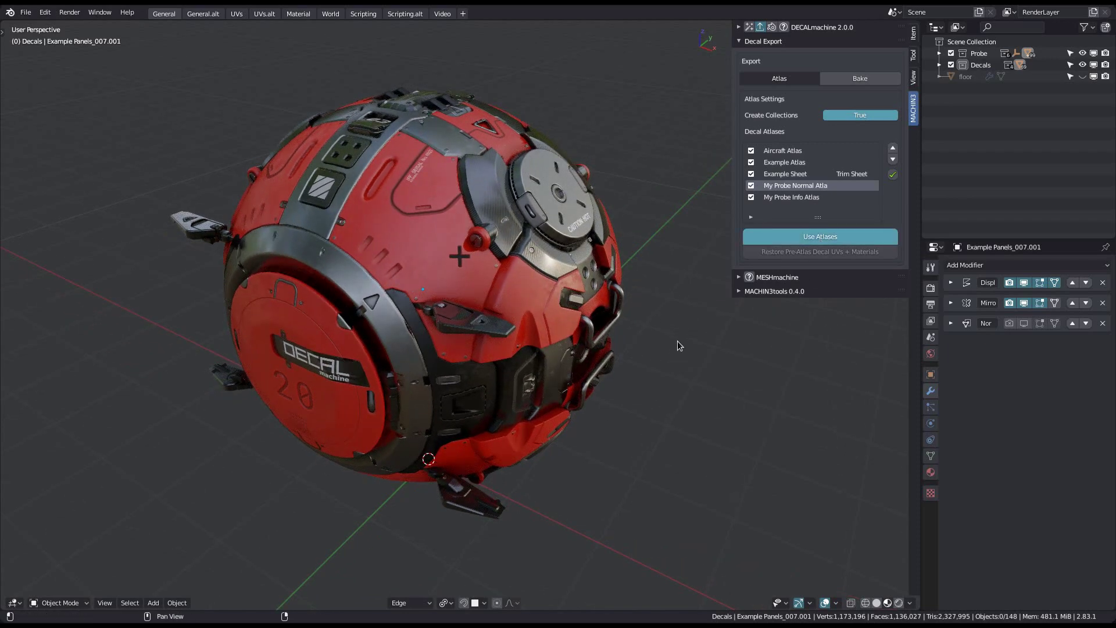
{"action": "left_click", "coordinate": [1007, 43]}
{"action": "key", "text": "KP_Subtract"}
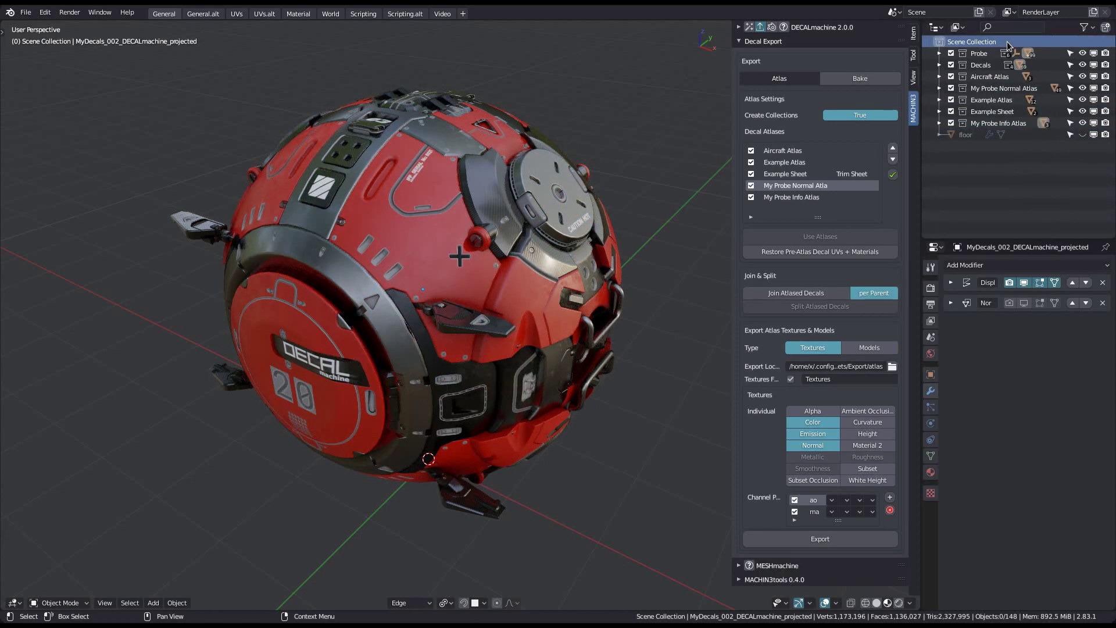
Review the Create Collections option and the Aircraft Atlas, My Probe Normal Atlas and Example Atlas collections
{"action": "left_click", "coordinate": [859, 115]}
{"action": "left_click", "coordinate": [854, 116]}
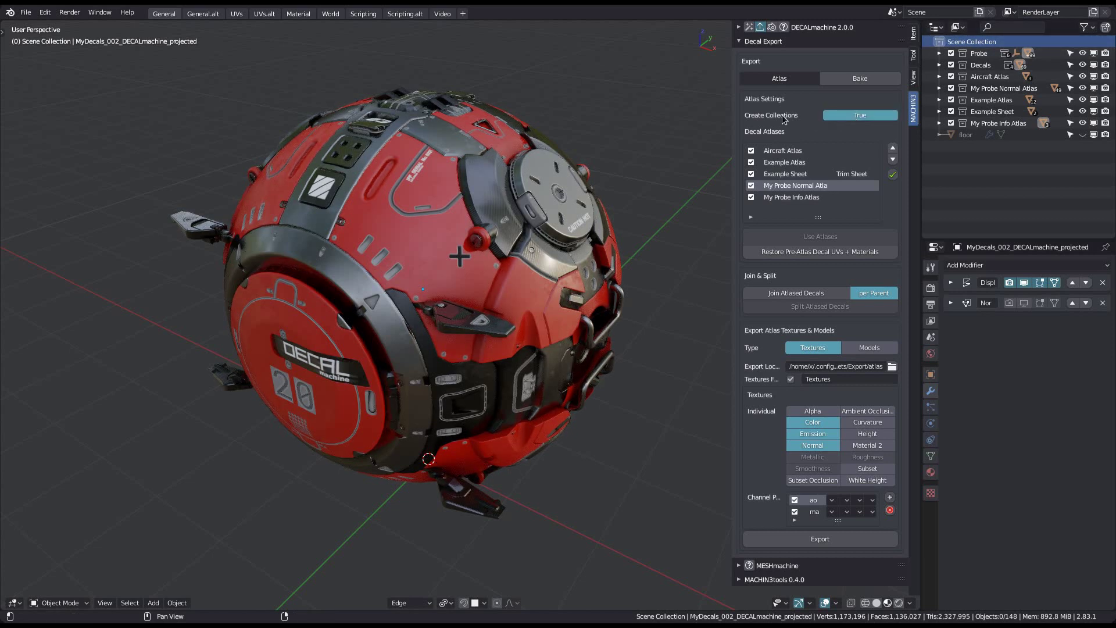
{"action": "left_click", "coordinate": [1002, 78]}
{"action": "left_click", "coordinate": [1004, 89]}
{"action": "left_click", "coordinate": [1003, 101]}
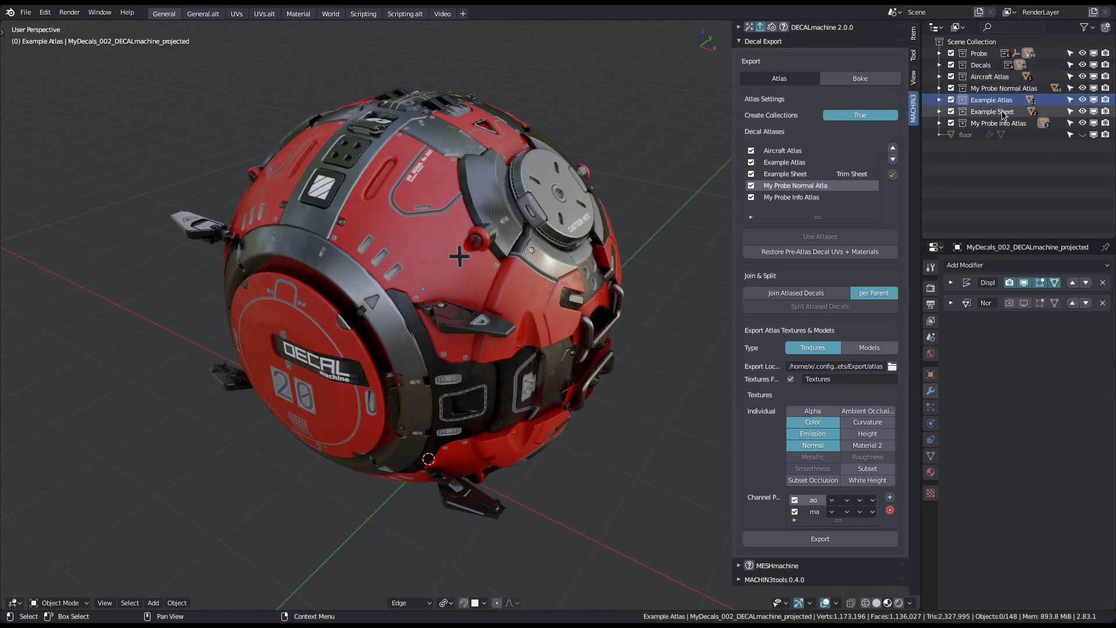
Select all objects of the Aircraft Atlas collection and isolate them in local view
{"action": "left_click", "coordinate": [1002, 77]}
{"action": "right_click", "coordinate": [1002, 77]}
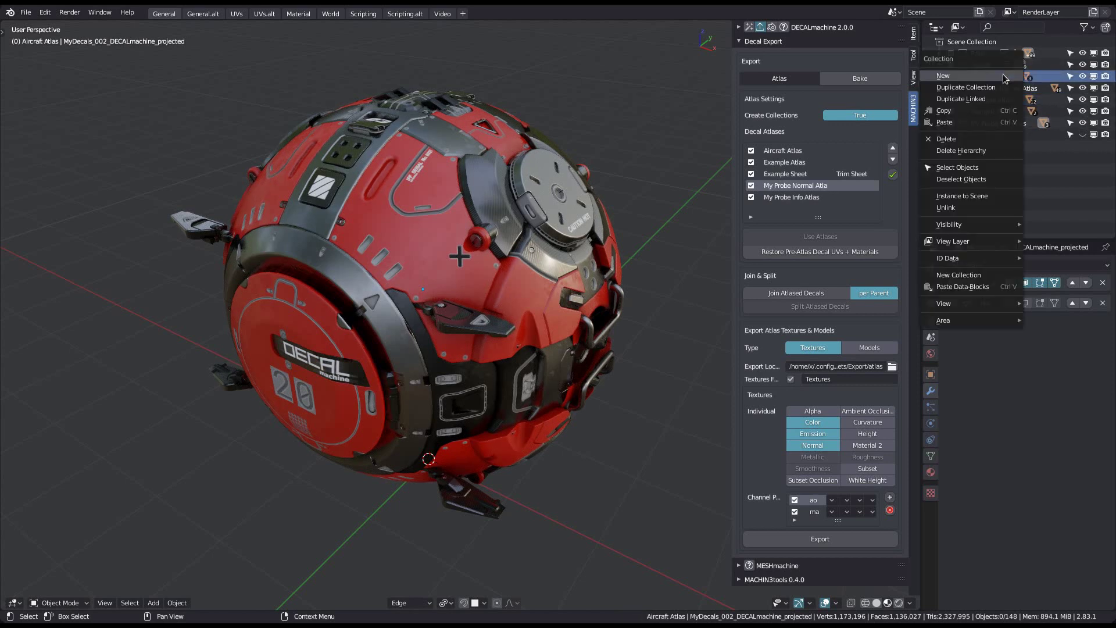
{"action": "left_click", "coordinate": [987, 168]}
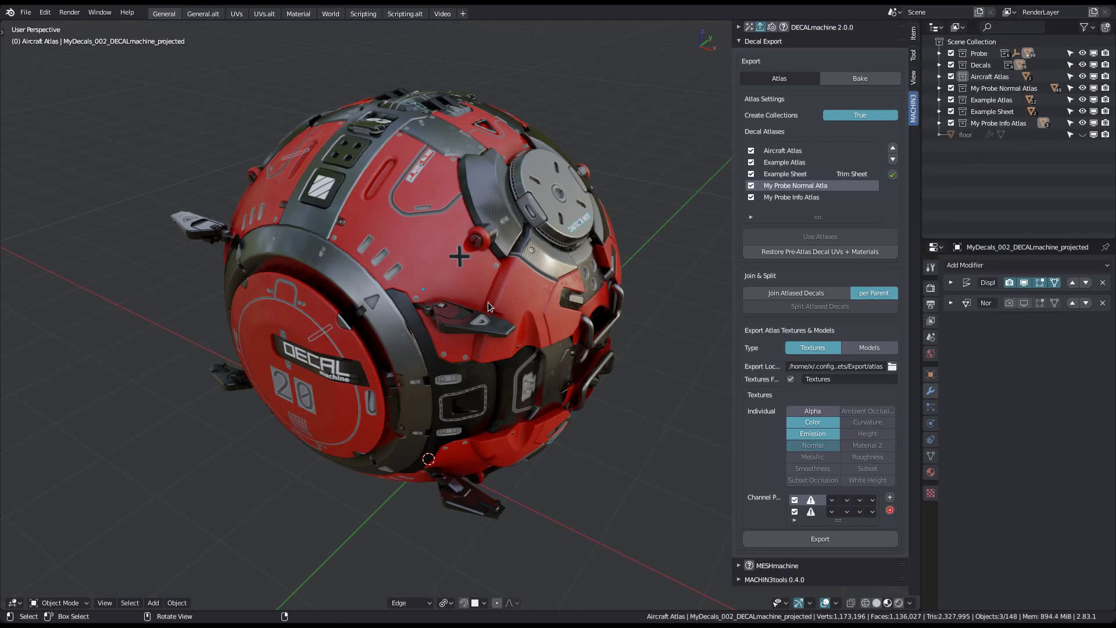
{"action": "middle_click_drag", "start_coordinate": [487, 302], "coordinate": [459, 305]}
{"action": "key", "text": "f"}
{"action": "key", "text": "F9"}
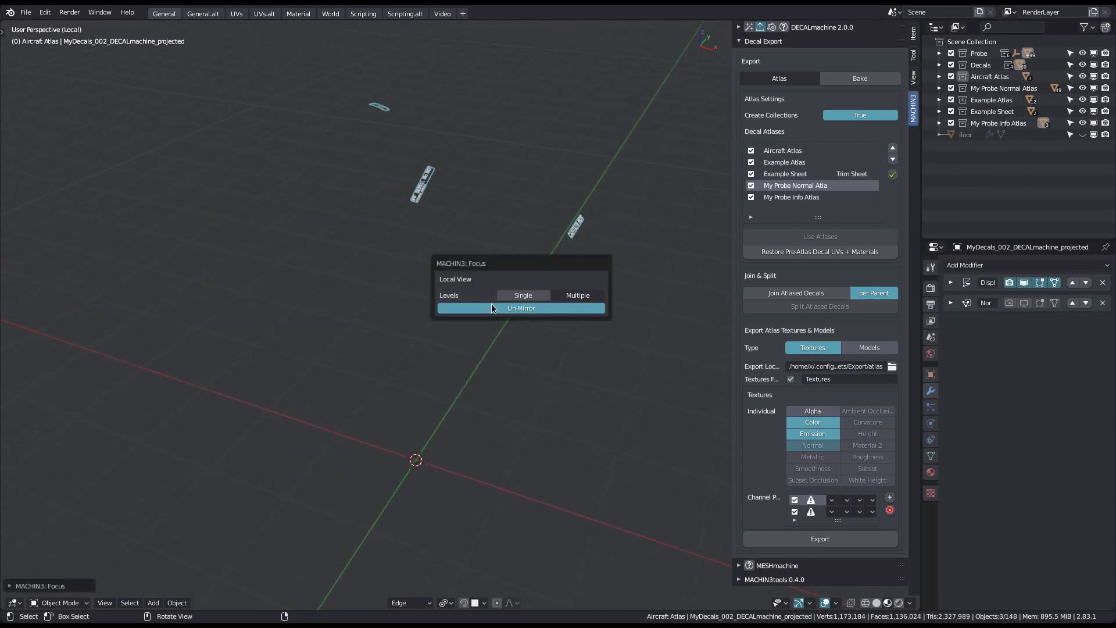
{"action": "scroll", "coordinate": [402, 261], "scroll_direction": "up", "scroll_amount": 6}
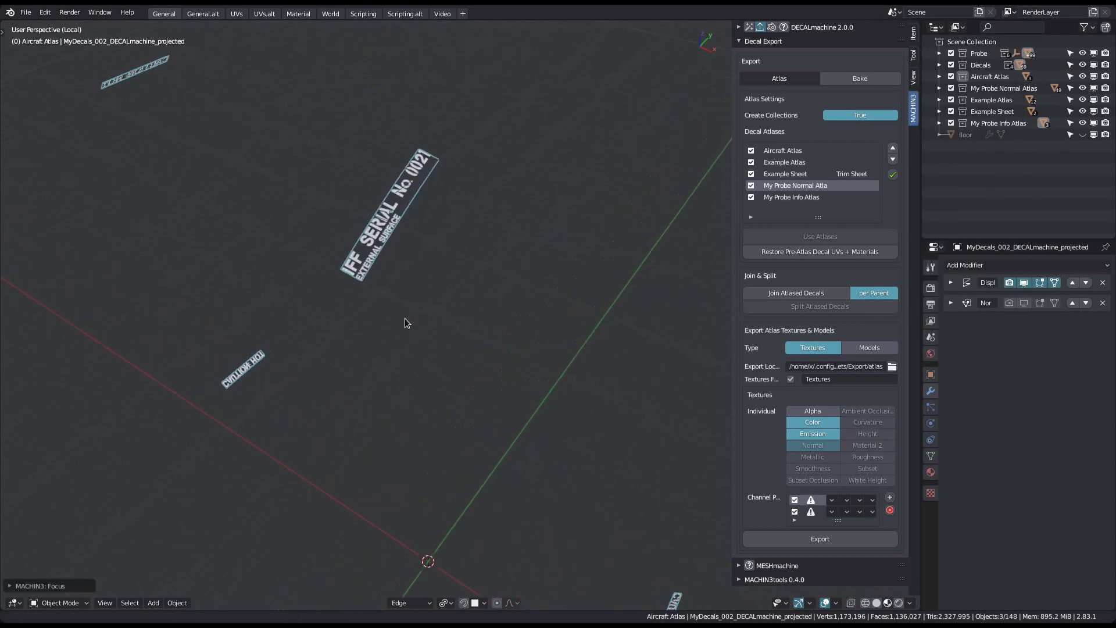
{"action": "scroll", "coordinate": [393, 307], "scroll_direction": "down", "scroll_amount": 3}
{"action": "middle_click_drag", "start_coordinate": [415, 287], "coordinate": [458, 252]}
Select the IFF SERIAL No. 0021 decal and bring up its UVs in Edit Mode in the UVs workspace
{"action": "left_click", "coordinate": [403, 250]}
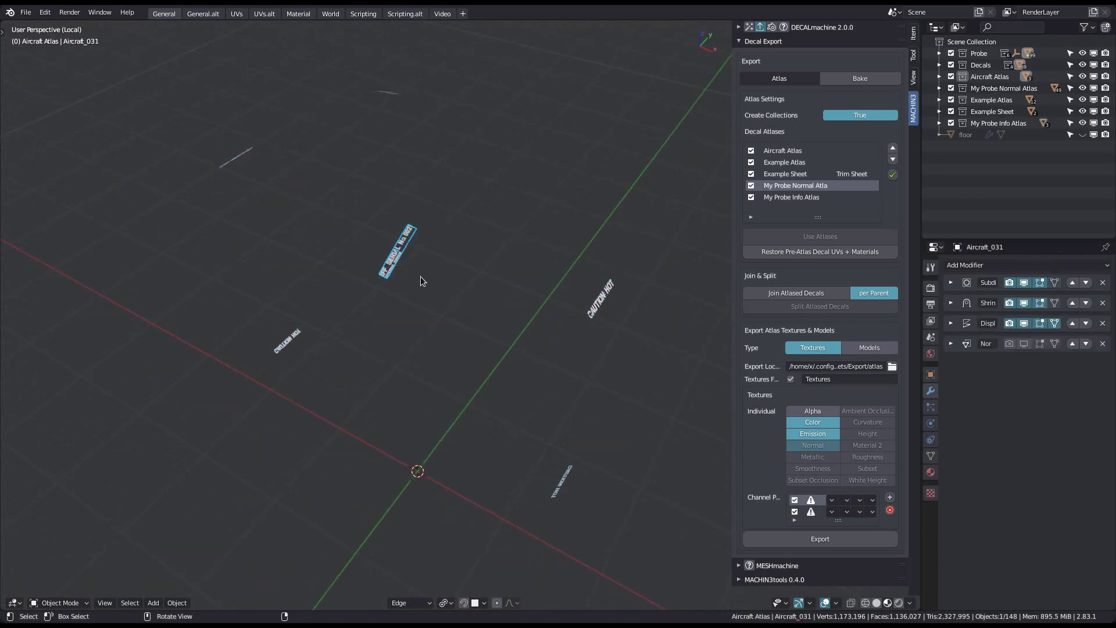
{"action": "middle_click_drag", "start_coordinate": [457, 299], "coordinate": [407, 286], "text": "shift"}
{"action": "key", "text": "Pause"}
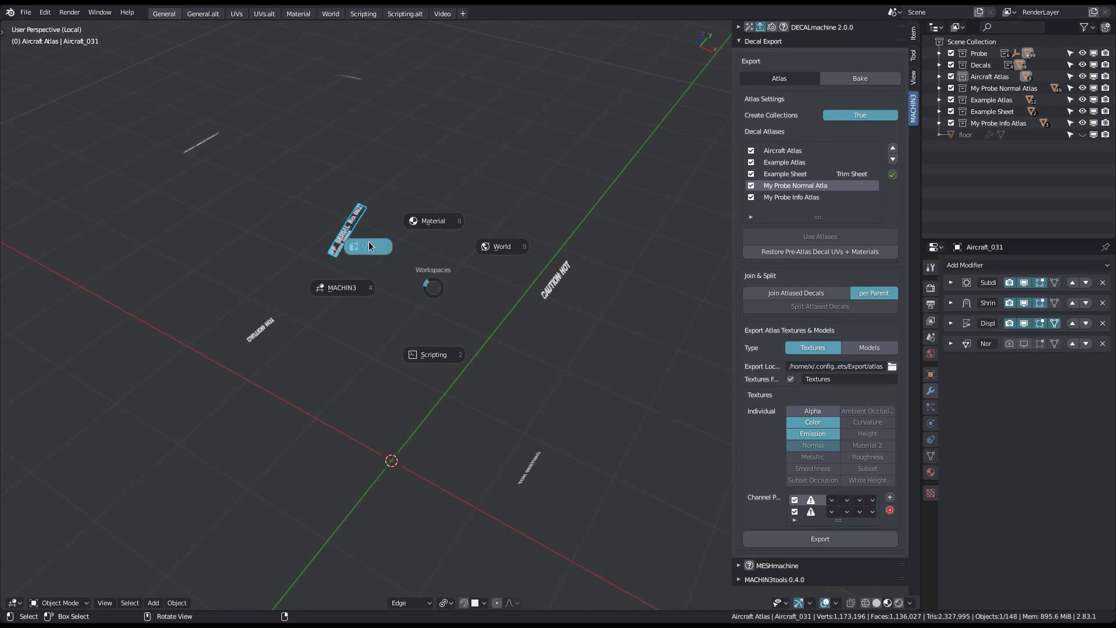
{"action": "left_click", "coordinate": [368, 242]}
{"action": "middle_click_drag", "start_coordinate": [311, 276], "coordinate": [370, 268], "text": "shift"}
{"action": "scroll", "coordinate": [242, 260], "scroll_direction": "up", "scroll_amount": 6}
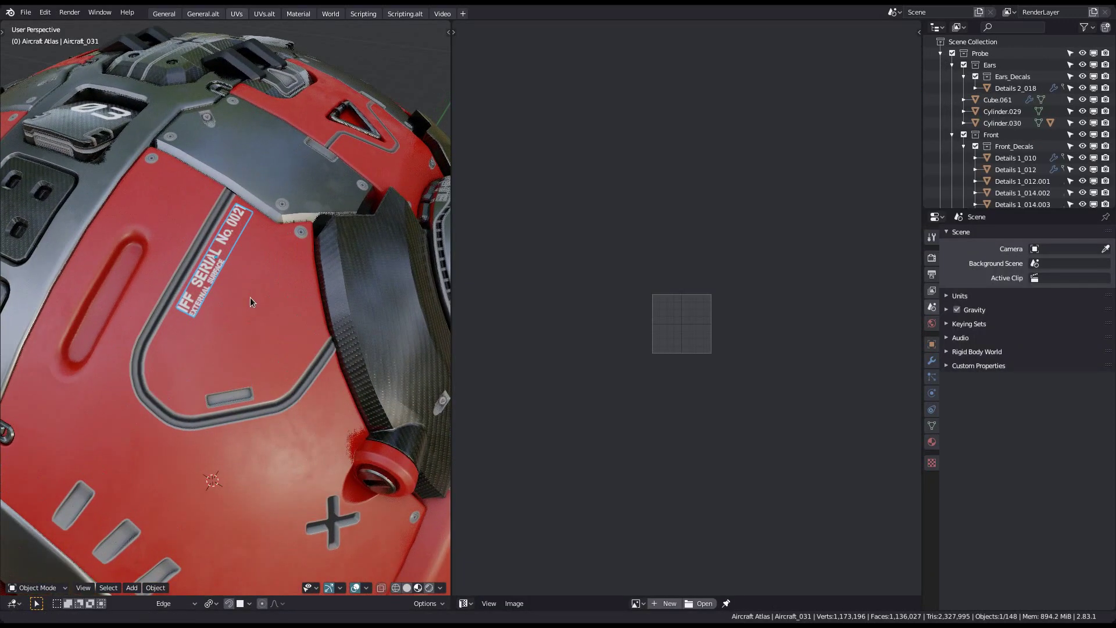
{"action": "middle_click_drag", "start_coordinate": [720, 358], "coordinate": [719, 323]}
{"action": "key", "text": "Tab"}
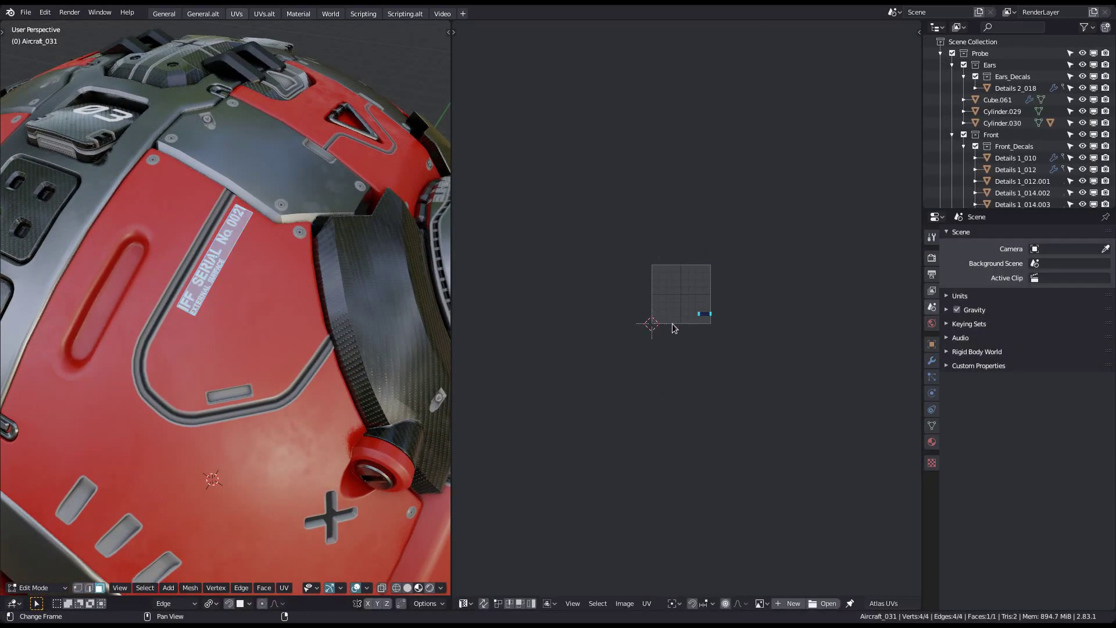
{"action": "scroll", "coordinate": [685, 319], "scroll_direction": "up", "scroll_amount": 8}
{"action": "scroll", "coordinate": [779, 349], "scroll_direction": "down", "scroll_amount": 2}
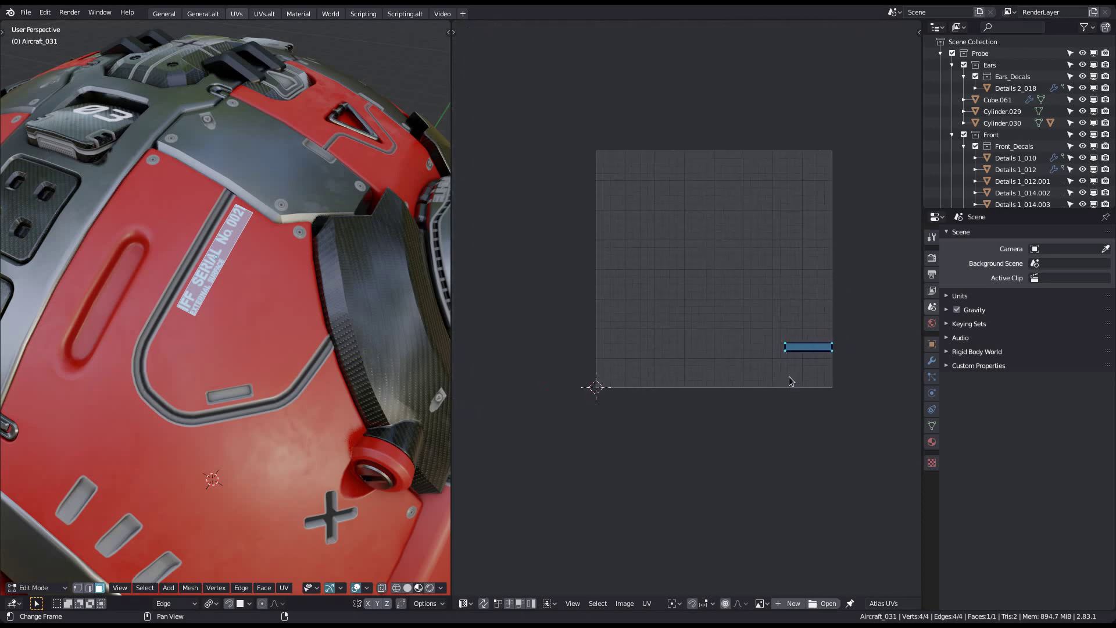
Display the alpha.Aircraft Atlas image behind the UVs and examine where the IFF SERIAL decal sits on it
{"action": "left_click", "coordinate": [761, 603]}
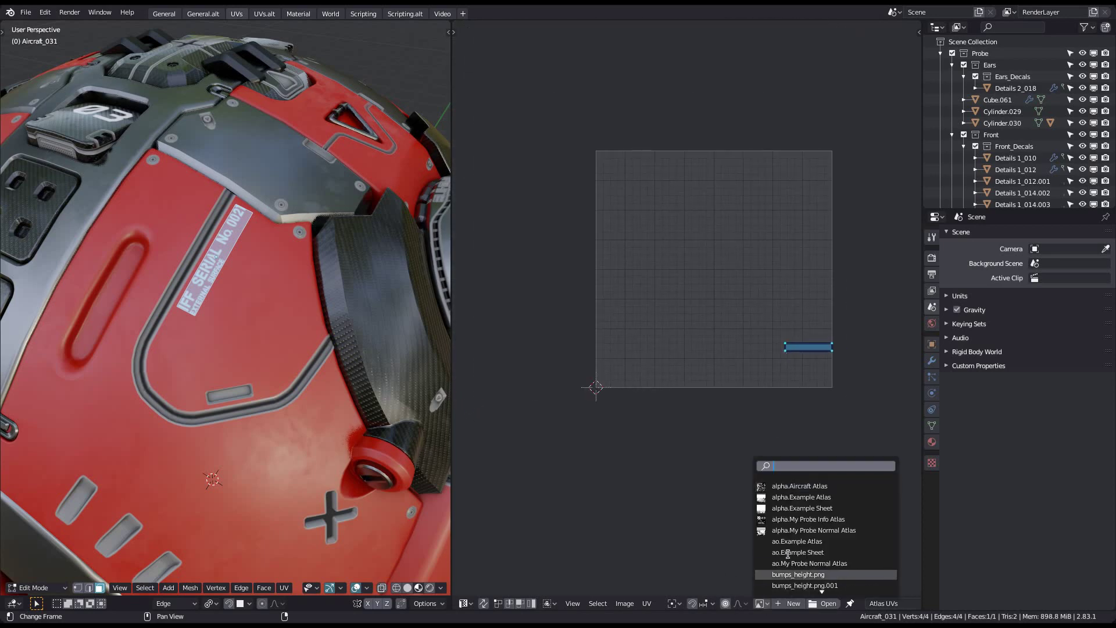
{"action": "left_click", "coordinate": [828, 486]}
{"action": "scroll", "coordinate": [698, 349], "scroll_direction": "down", "scroll_amount": 3}
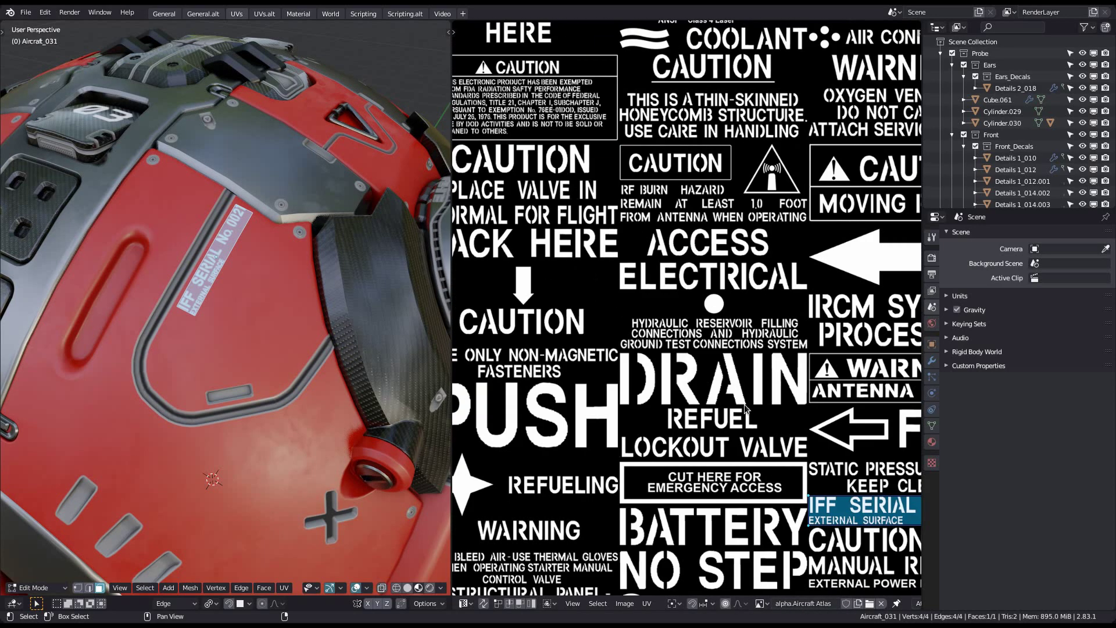
{"action": "scroll", "coordinate": [596, 303], "scroll_direction": "up", "scroll_amount": 2}
{"action": "scroll", "coordinate": [596, 304], "scroll_direction": "up", "scroll_amount": 4}
{"action": "scroll", "coordinate": [617, 308], "scroll_direction": "down", "scroll_amount": 3}
{"action": "scroll", "coordinate": [657, 314], "scroll_direction": "up", "scroll_amount": 2}
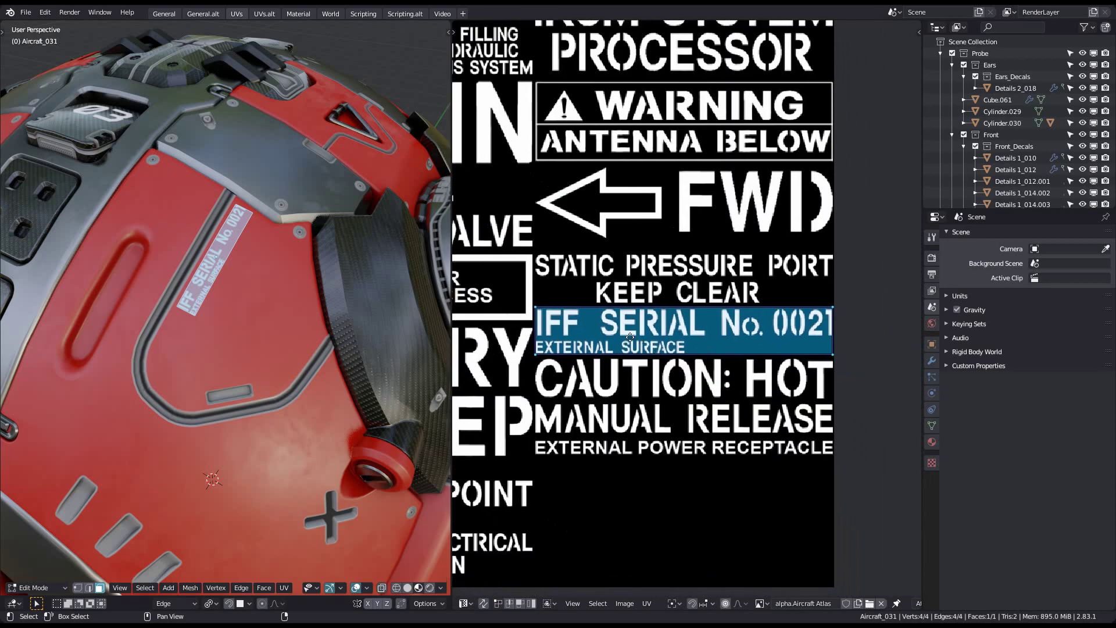
Check the placement of the CAUTION: HOT decal's UVs on the aircraft atlas, leaving Edit Mode when done
{"action": "middle_click_drag", "start_coordinate": [396, 302], "coordinate": [277, 293]}
{"action": "key", "text": "Tab"}
{"action": "left_click", "coordinate": [263, 263]}
{"action": "key", "text": "Tab"}
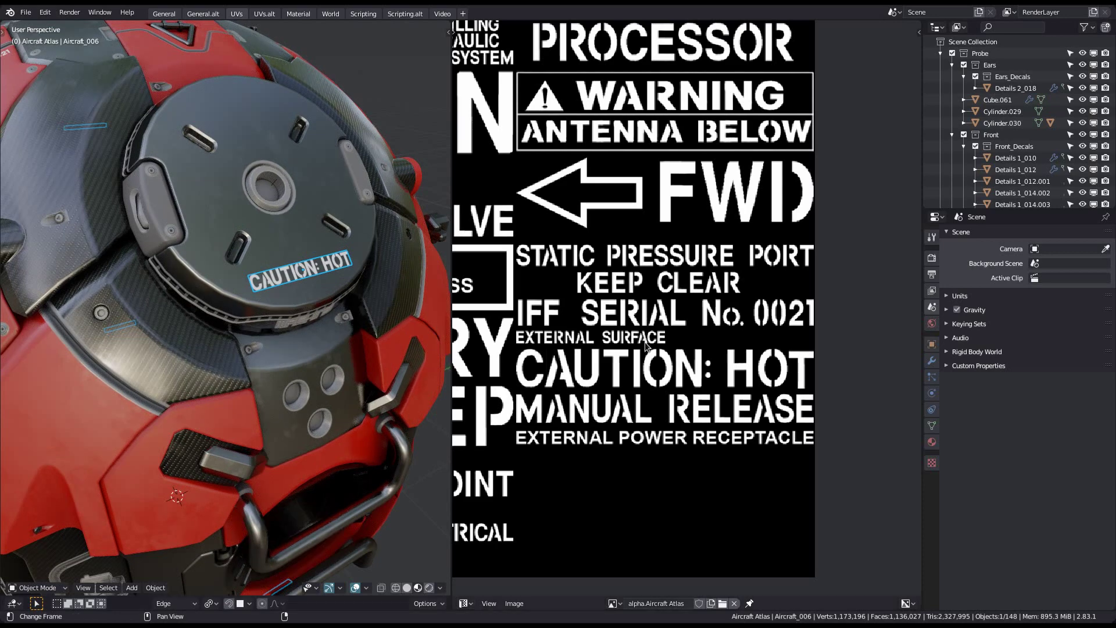
{"action": "scroll", "coordinate": [674, 387], "scroll_direction": "left", "scroll_amount": 2}
{"action": "scroll", "coordinate": [666, 379], "scroll_direction": "up", "scroll_amount": 3}
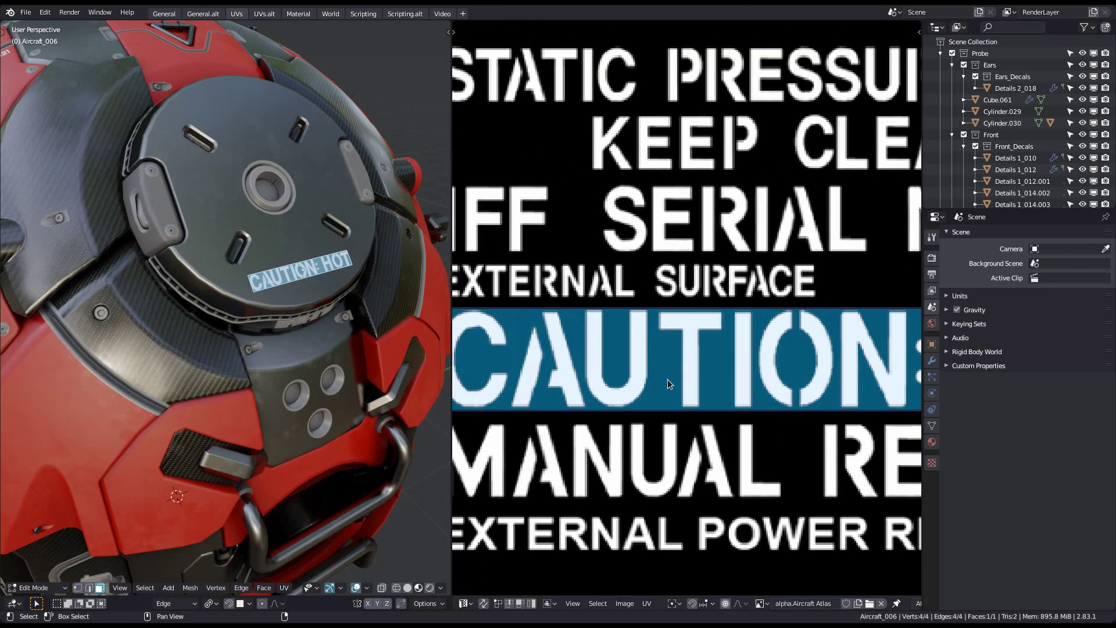
{"action": "scroll", "coordinate": [667, 379], "scroll_direction": "down", "scroll_amount": 4}
{"action": "key", "text": "Tab"}
Return to the General workspace and exit the local view of the aircraft decals
{"action": "scroll", "coordinate": [349, 357], "scroll_direction": "down", "scroll_amount": 5}
{"action": "middle_click_drag", "start_coordinate": [349, 358], "coordinate": [276, 295]}
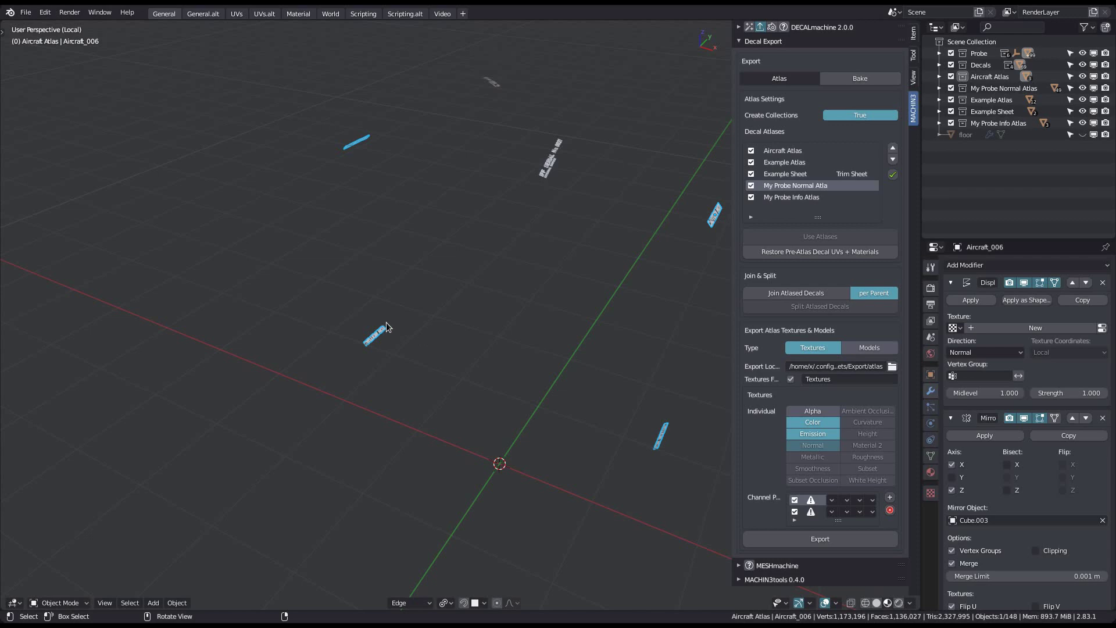
{"action": "left_click", "coordinate": [450, 315]}
{"action": "middle_click_drag", "start_coordinate": [458, 313], "coordinate": [401, 300], "text": "shift"}
{"action": "key", "text": "ctrl+f"}
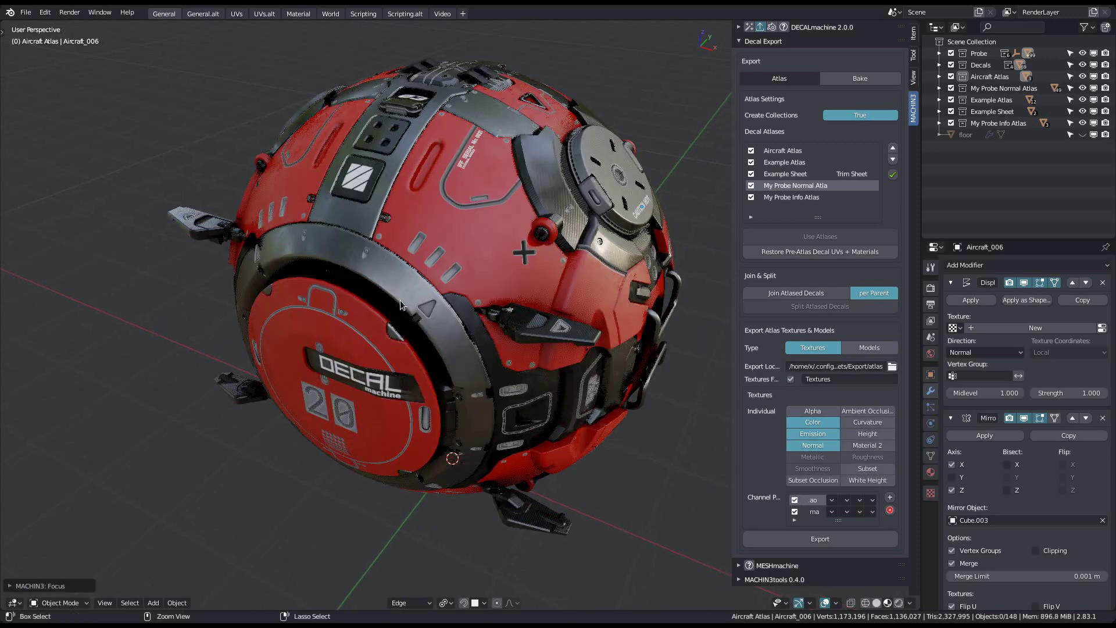
{"action": "middle_click_drag", "start_coordinate": [464, 329], "coordinate": [400, 349], "text": "shift"}
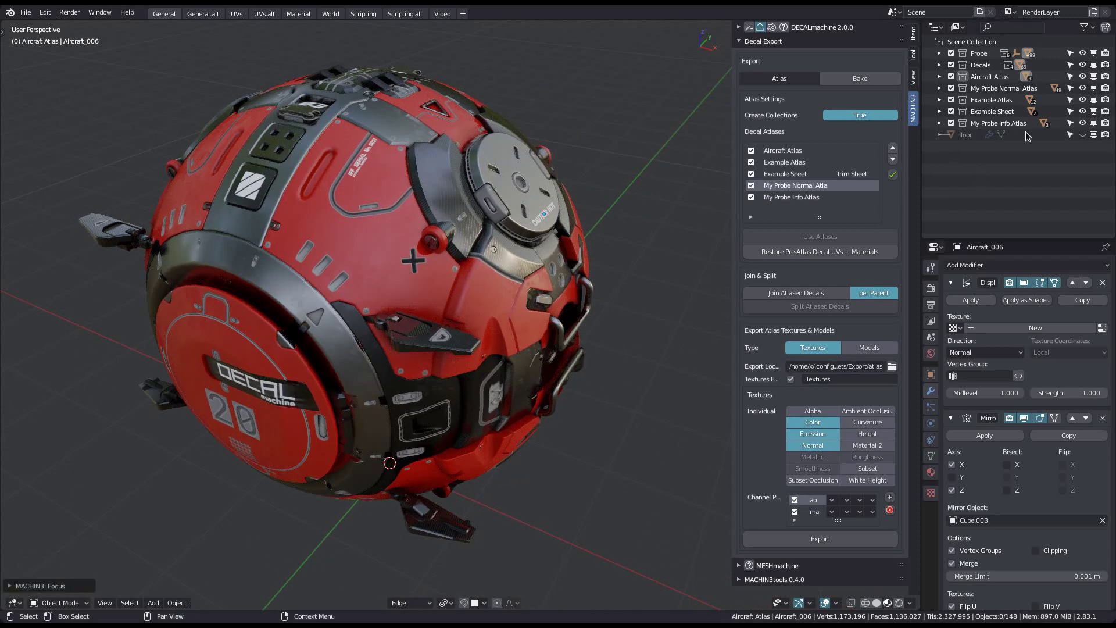
Select all objects of the Example Atlas collection, isolate them in local view and clear the selection
{"action": "left_click", "coordinate": [1016, 102]}
{"action": "right_click", "coordinate": [1012, 102]}
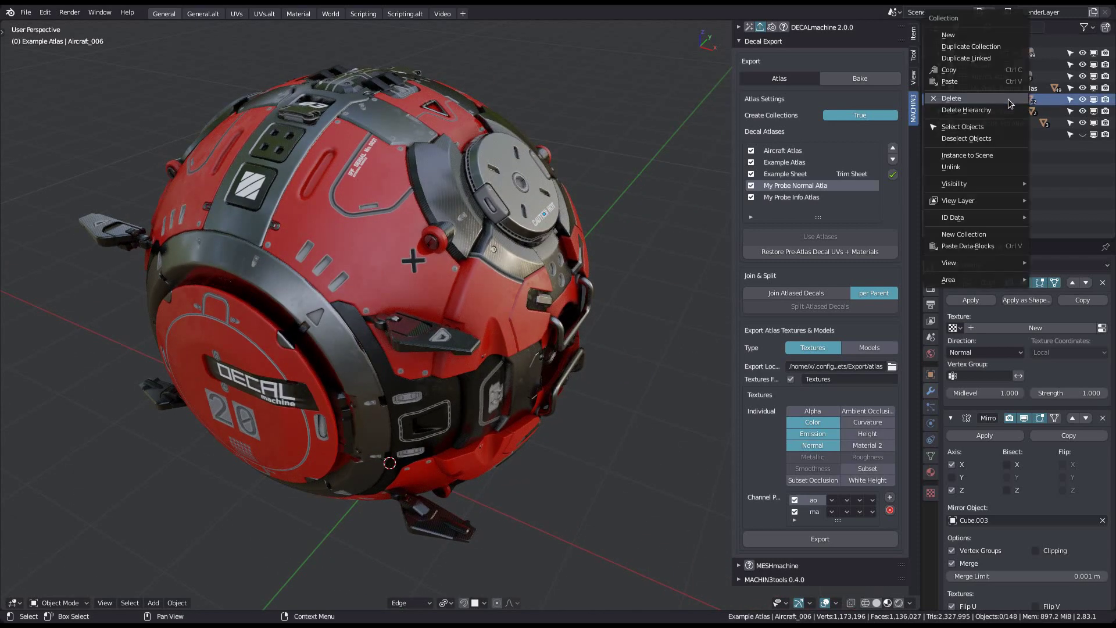
{"action": "left_click", "coordinate": [996, 127]}
{"action": "key", "text": "f"}
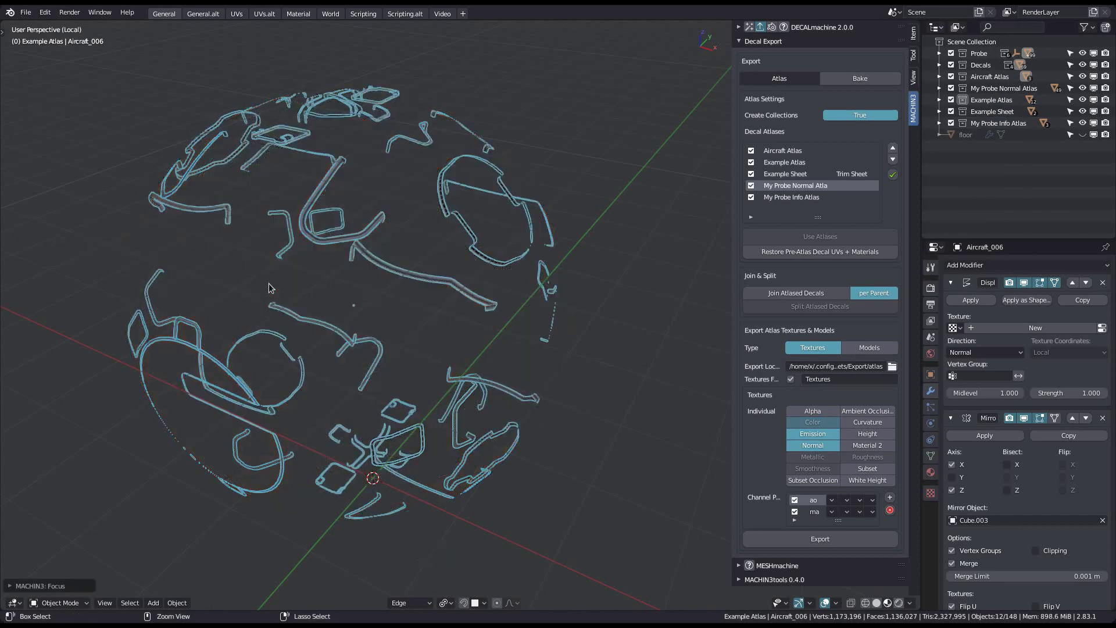
{"action": "mouse_move", "coordinate": [343, 374]}
{"action": "middle_mouse_down"}
{"action": "mouse_move", "coordinate": [414, 379]}
{"action": "mouse_move", "coordinate": [329, 371]}
{"action": "mouse_move", "coordinate": [341, 386]}
{"action": "middle_mouse_up"}
{"action": "left_click", "coordinate": [329, 371]}
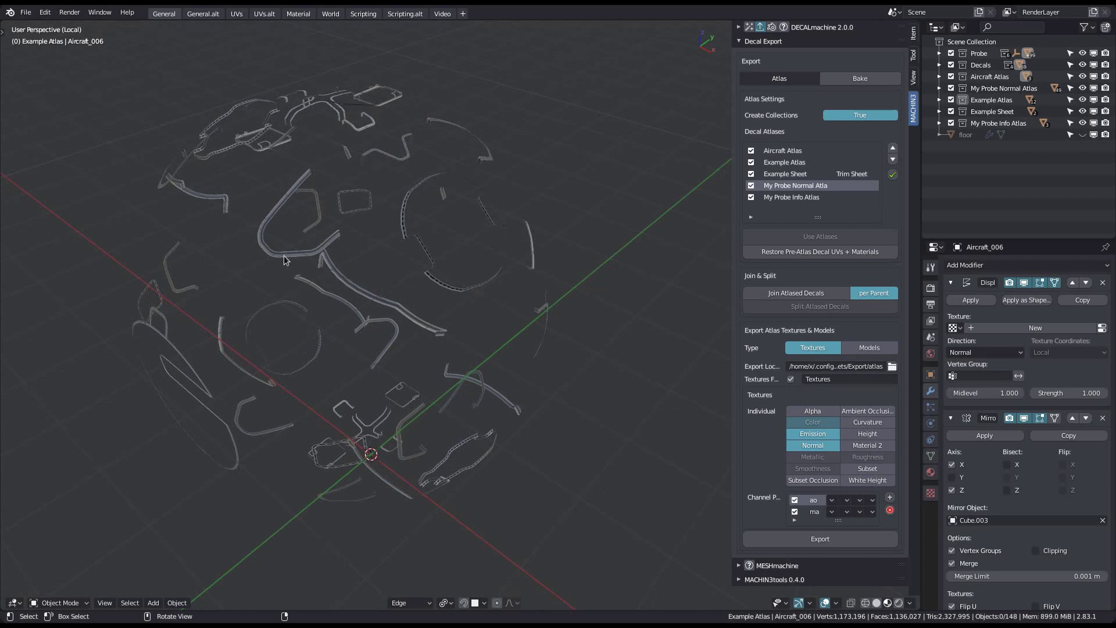
Take the curved panel decal into Edit Mode in the UVs workspace, unlinking the displayed alpha.Aircraft Atlas image
{"action": "left_click", "coordinate": [284, 255]}
{"action": "middle_click_drag", "start_coordinate": [274, 268], "coordinate": [282, 271], "text": "shift"}
{"action": "key", "text": "Pause"}
{"action": "left_click", "coordinate": [236, 239]}
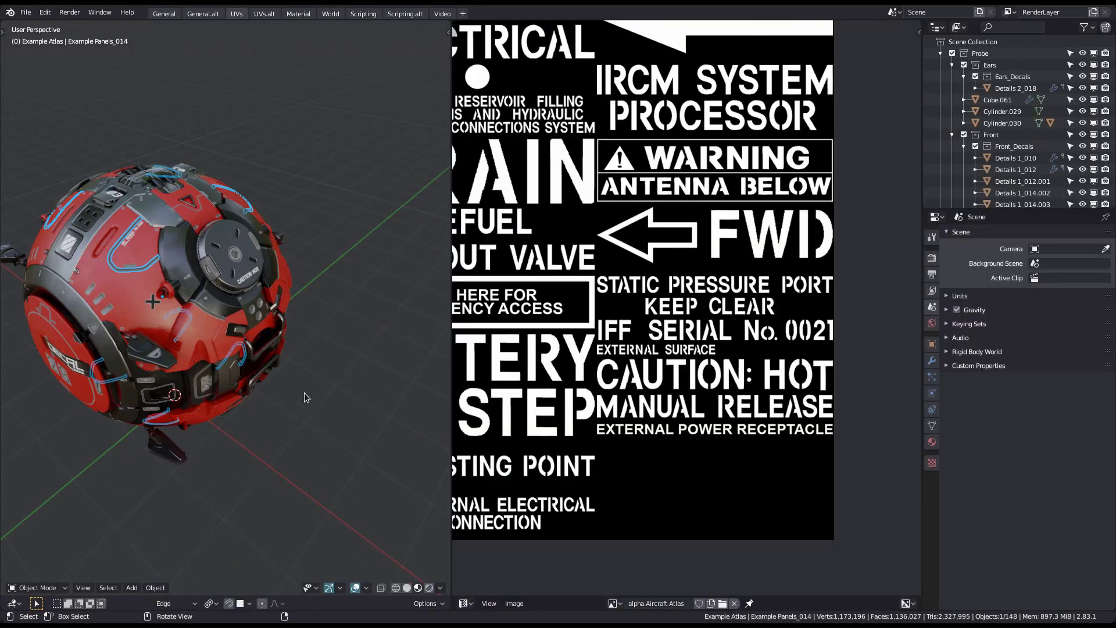
{"action": "left_click", "coordinate": [735, 604]}
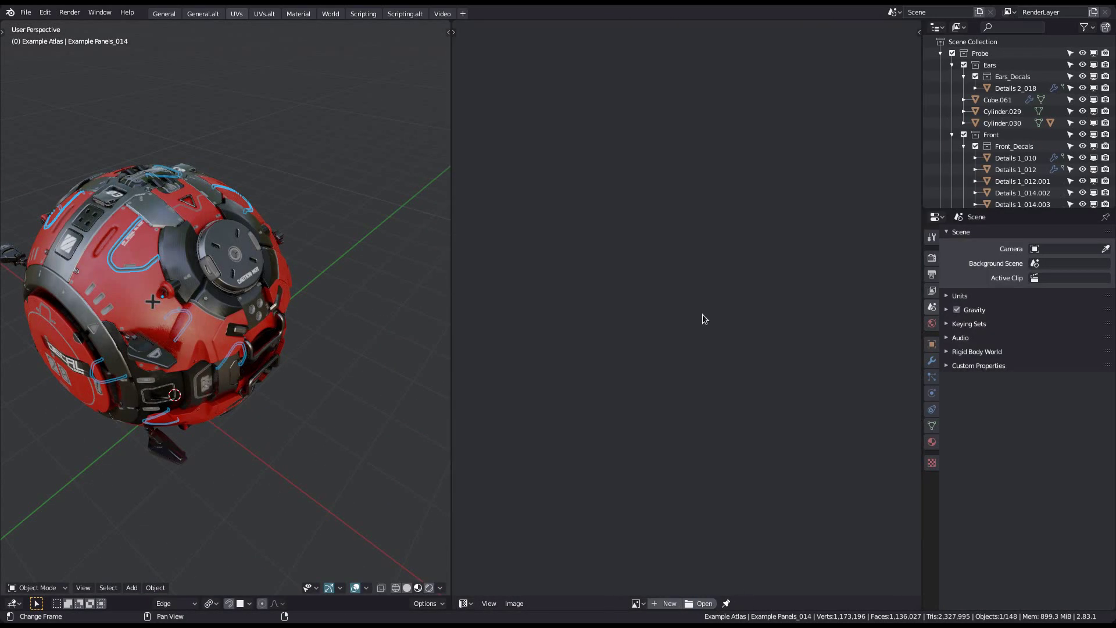
{"action": "key", "text": "Tab"}
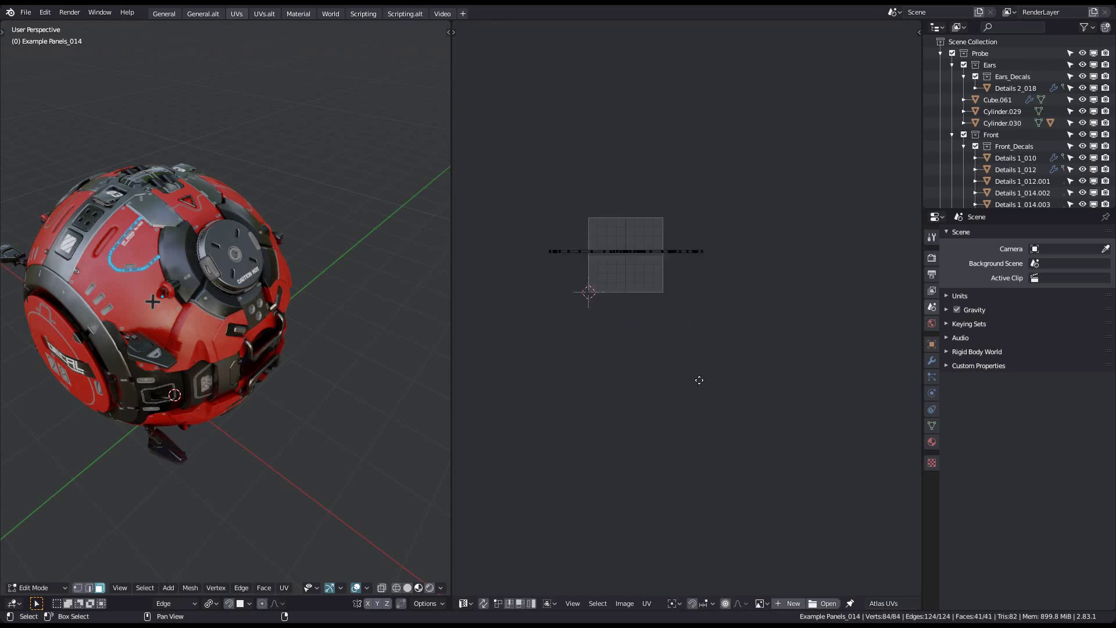
Display the ao.Example Atlas image behind the panel decal's UVs and select all of its UV faces
{"action": "key", "text": "KP_Decimal"}
{"action": "scroll", "coordinate": [696, 315], "scroll_direction": "up", "scroll_amount": 4}
{"action": "key", "text": "alt+a"}
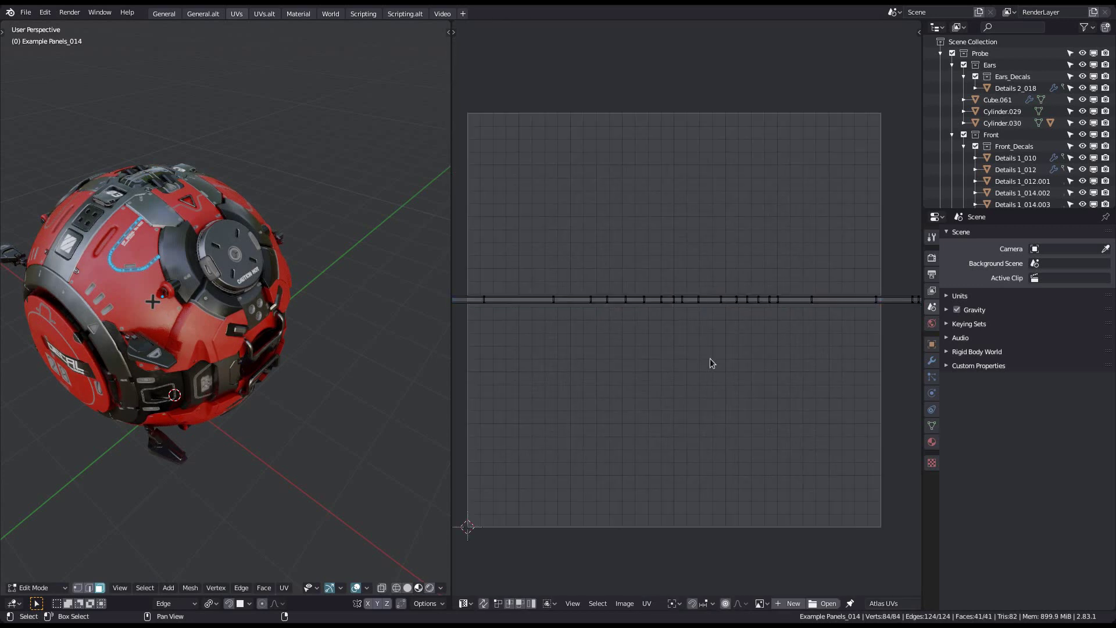
{"action": "left_click", "coordinate": [762, 605]}
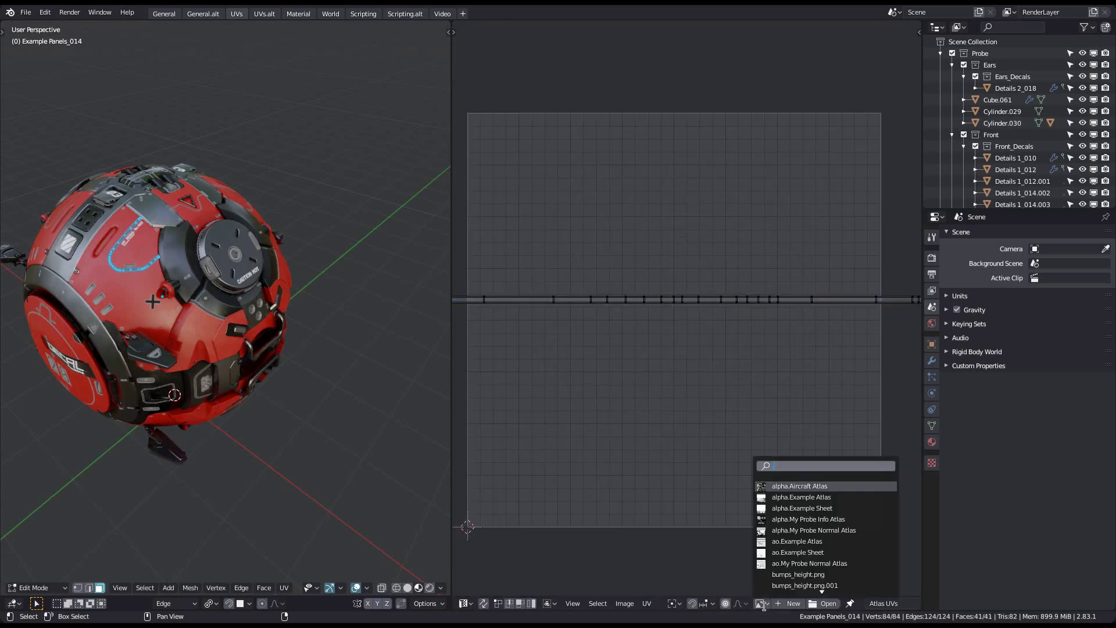
{"action": "left_click", "coordinate": [806, 542]}
{"action": "scroll", "coordinate": [756, 459], "scroll_direction": "down", "scroll_amount": 3}
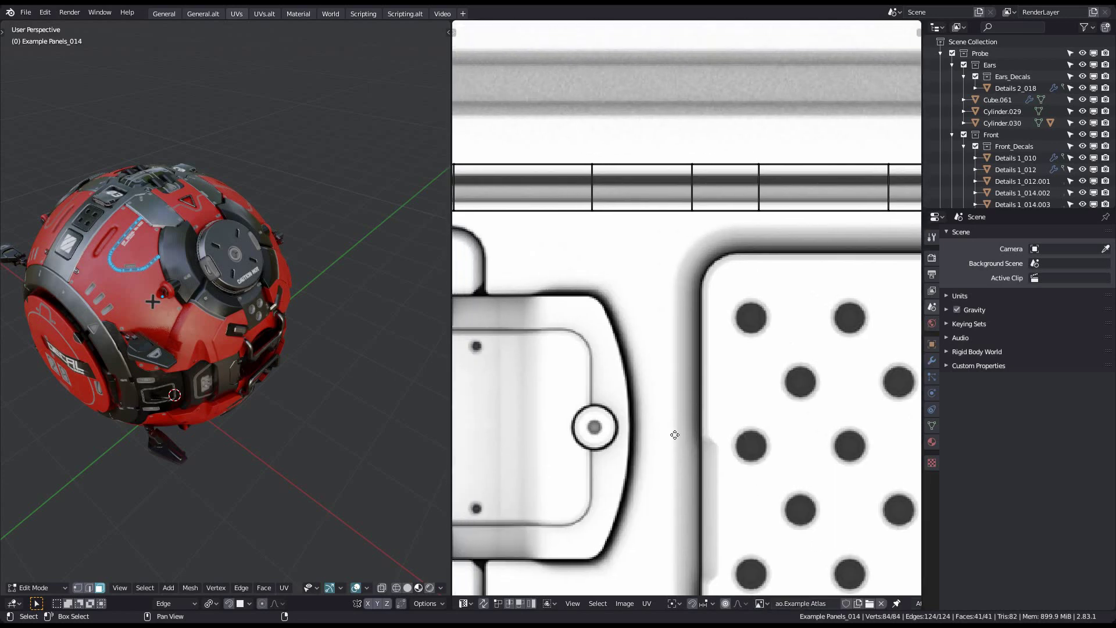
{"action": "key", "text": "a"}
{"action": "middle_click_drag", "start_coordinate": [752, 452], "coordinate": [1041, 430]}
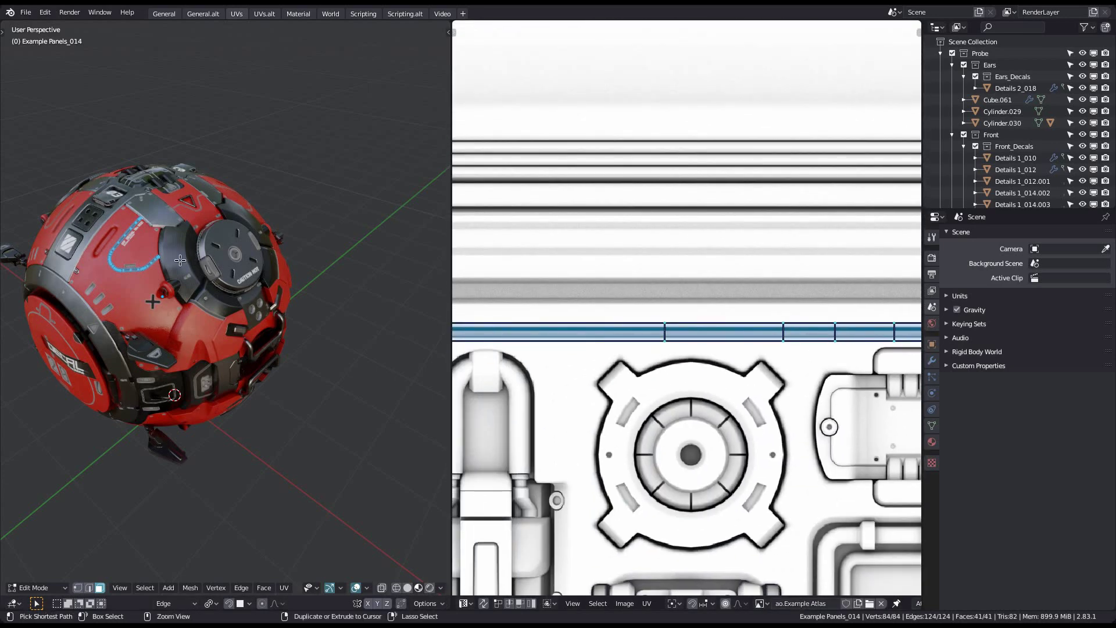
Try to slide the curved panel decal's UVs along Y across the atlas strip, and cancel the move
{"action": "middle_click_drag", "start_coordinate": [174, 275], "coordinate": [262, 356], "text": "ctrl"}
{"action": "middle_click_drag", "start_coordinate": [185, 333], "coordinate": [230, 424], "text": "ctrl"}
{"action": "scroll", "coordinate": [230, 424], "scroll_direction": "down", "scroll_amount": 4}
{"action": "scroll", "coordinate": [652, 323], "scroll_direction": "up", "scroll_amount": 3}
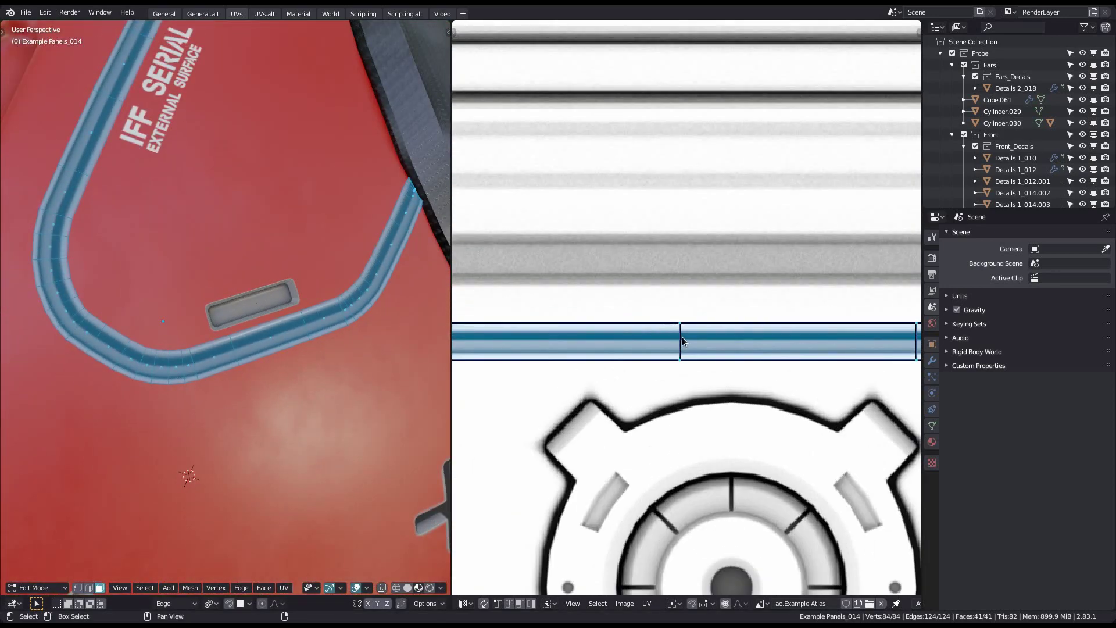
{"action": "key", "text": "g"}
{"action": "key", "text": "y"}
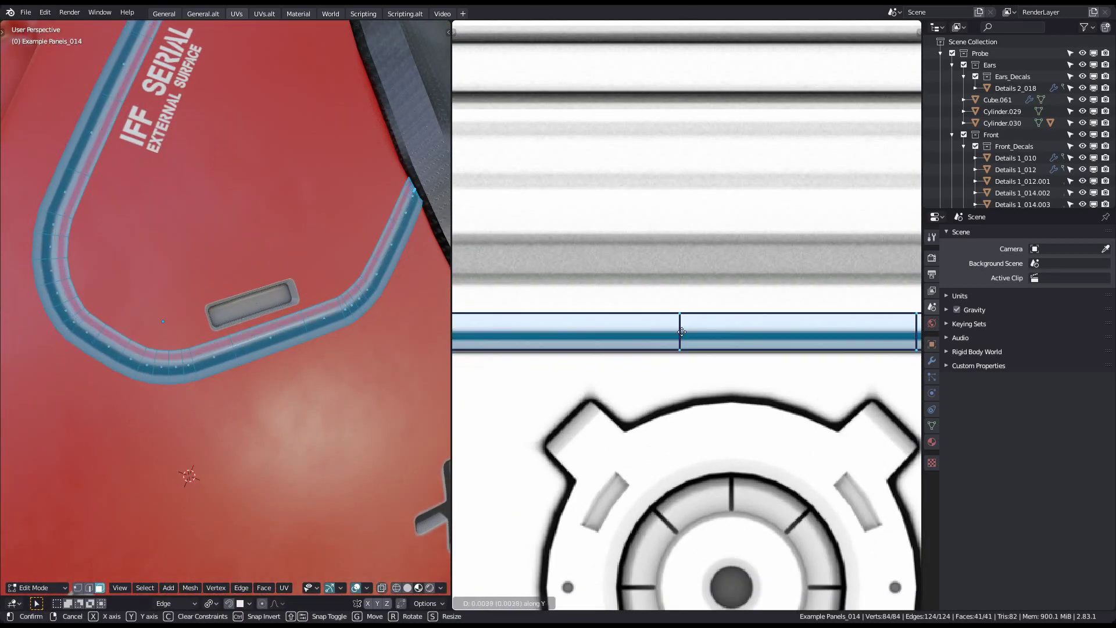
{"action": "right_click", "coordinate": [683, 333]}
Leave Edit Mode and take the circular panel decal around the DECALmachine logo into Edit Mode
{"action": "scroll", "coordinate": [287, 302], "scroll_direction": "down", "scroll_amount": 8}
{"action": "key", "text": "Tab"}
{"action": "middle_click_drag", "start_coordinate": [287, 303], "coordinate": [270, 266]}
{"action": "scroll", "coordinate": [259, 342], "scroll_direction": "up", "scroll_amount": 6}
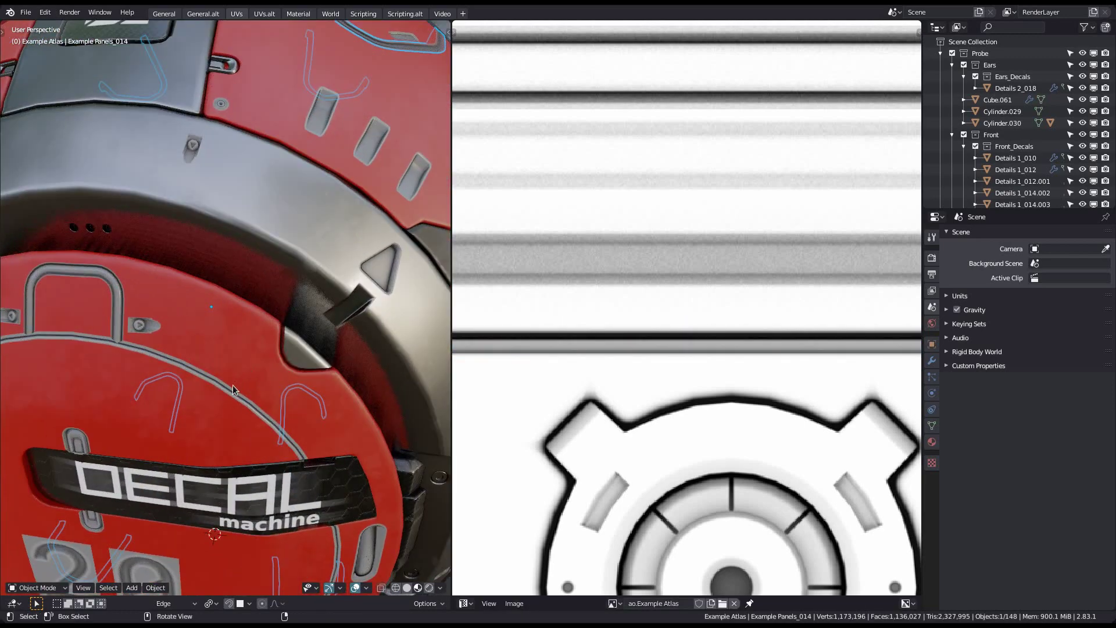
{"action": "left_click", "coordinate": [234, 392]}
{"action": "middle_click_drag", "start_coordinate": [236, 389], "coordinate": [254, 344], "text": "shift"}
{"action": "middle_click_drag", "start_coordinate": [617, 312], "coordinate": [617, 265], "text": "ctrl"}
{"action": "key", "text": "Tab"}
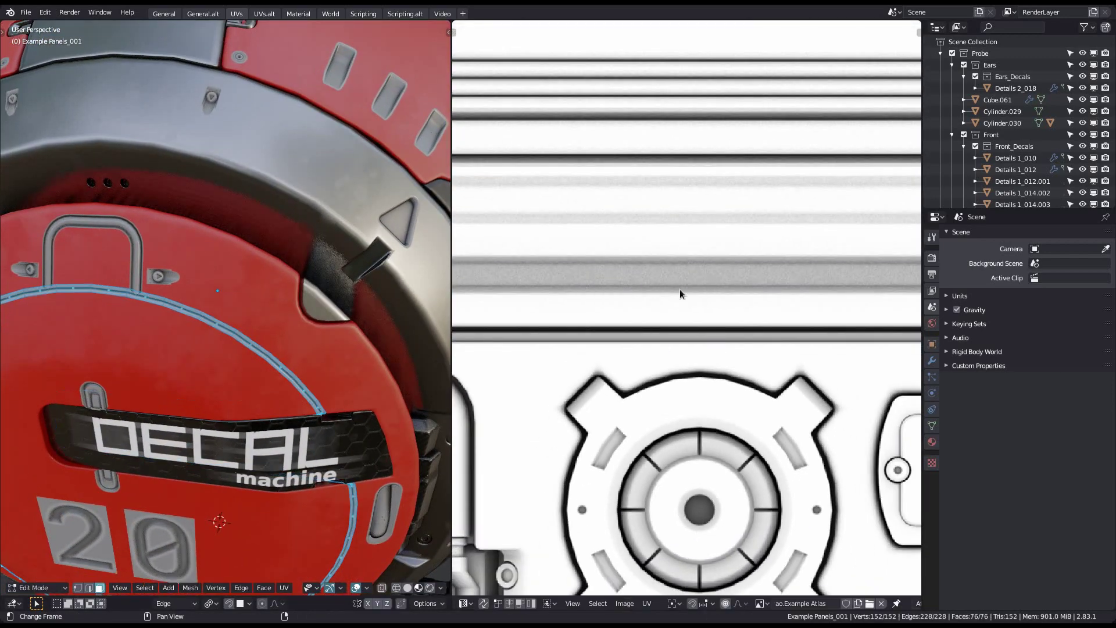
Select all UV faces of the circular panel decal and view them at the upper edge of the Example Atlas
{"action": "scroll", "coordinate": [720, 294], "scroll_direction": "down", "scroll_amount": 6}
{"action": "middle_click_drag", "start_coordinate": [737, 237], "coordinate": [661, 351]}
{"action": "key", "text": "a"}
{"action": "middle_click_drag", "start_coordinate": [658, 287], "coordinate": [630, 324]}
{"action": "scroll", "coordinate": [546, 258], "scroll_direction": "up", "scroll_amount": 1}
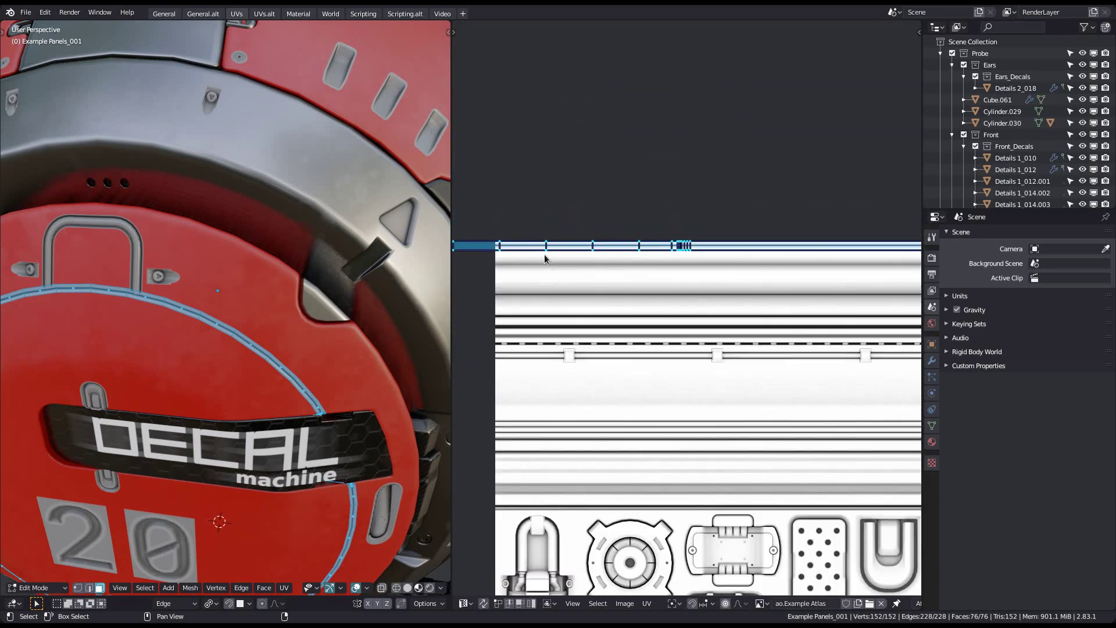
{"action": "scroll", "coordinate": [545, 259], "scroll_direction": "up", "scroll_amount": 3}
{"action": "scroll", "coordinate": [275, 268], "scroll_direction": "up", "scroll_amount": 4}
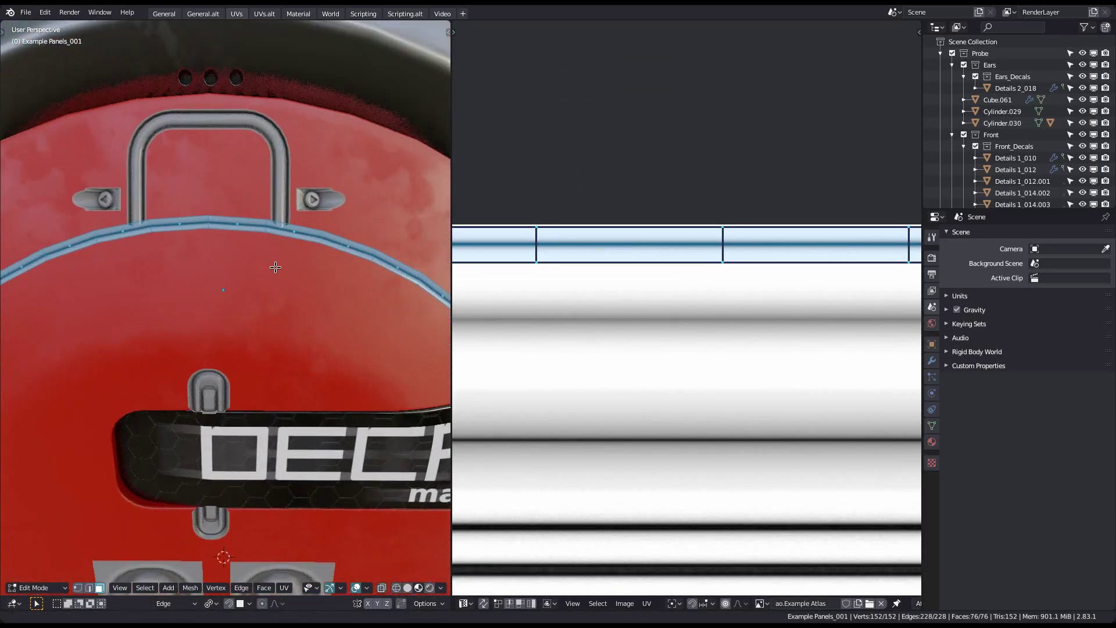
Try to slide the circular panel decal's UVs along Y off their atlas strip
{"action": "scroll", "coordinate": [276, 267], "scroll_direction": "up", "scroll_amount": 3}
{"action": "key", "text": "g"}
{"action": "key", "text": "y"}
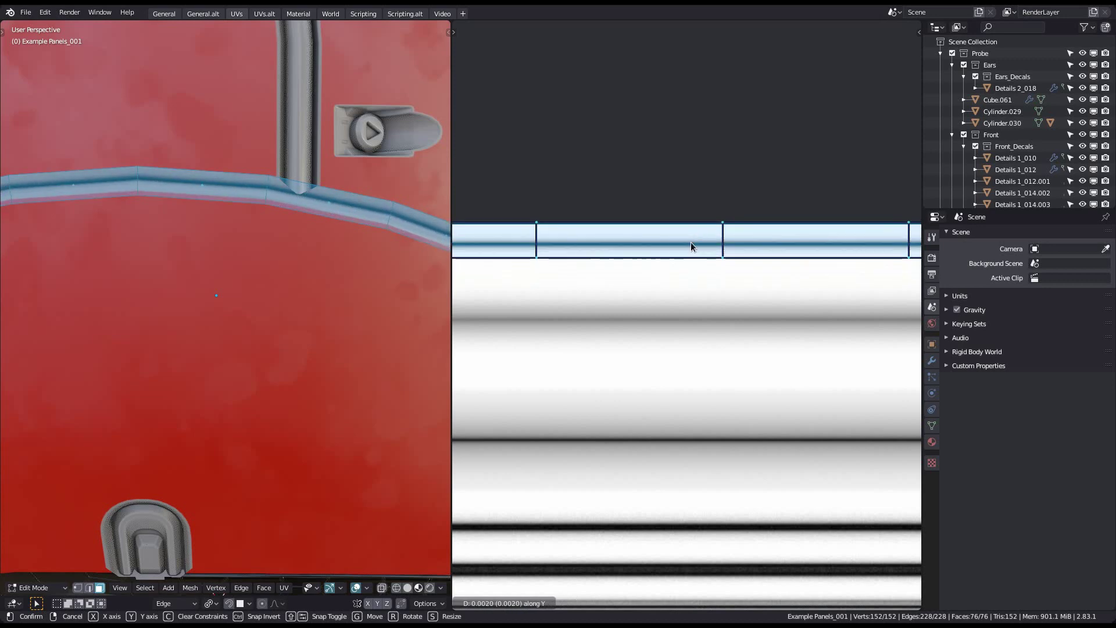
{"action": "left_click", "coordinate": [692, 250]}
Take the panel decal framing the rectangular recess into Edit Mode instead and examine its UVs on the dashed atlas strip
{"action": "scroll", "coordinate": [349, 396], "scroll_direction": "down", "scroll_amount": 12}
{"action": "middle_click_drag", "start_coordinate": [349, 395], "coordinate": [251, 429]}
{"action": "scroll", "coordinate": [250, 429], "scroll_direction": "up", "scroll_amount": 5}
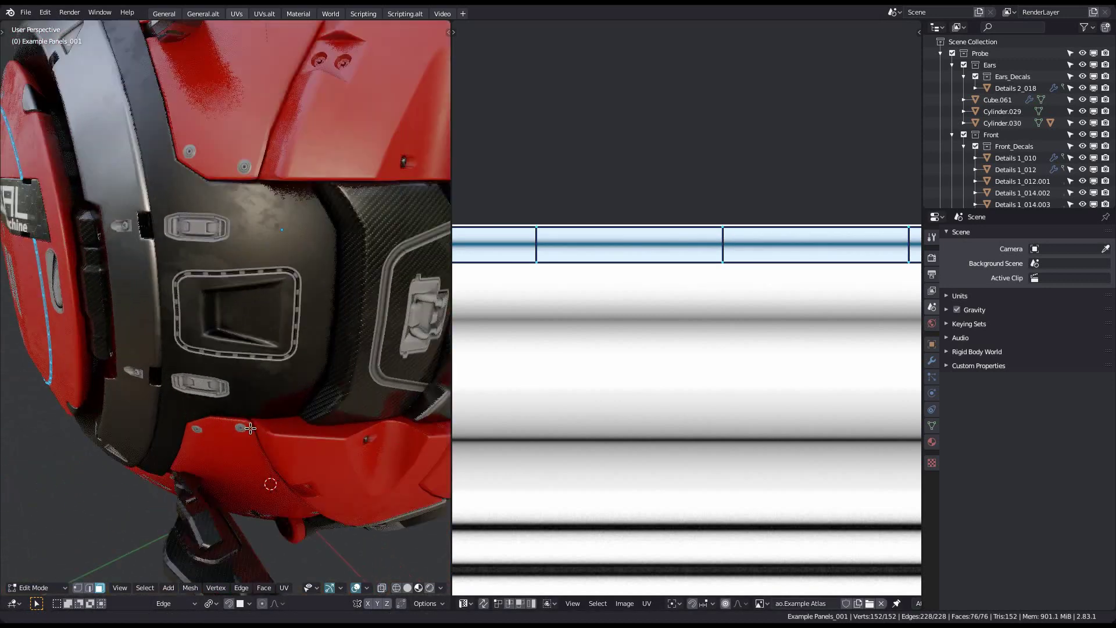
{"action": "scroll", "coordinate": [250, 428], "scroll_direction": "up", "scroll_amount": 3}
{"action": "key", "text": "Tab"}
{"action": "left_click", "coordinate": [259, 251]}
{"action": "key", "text": "Tab"}
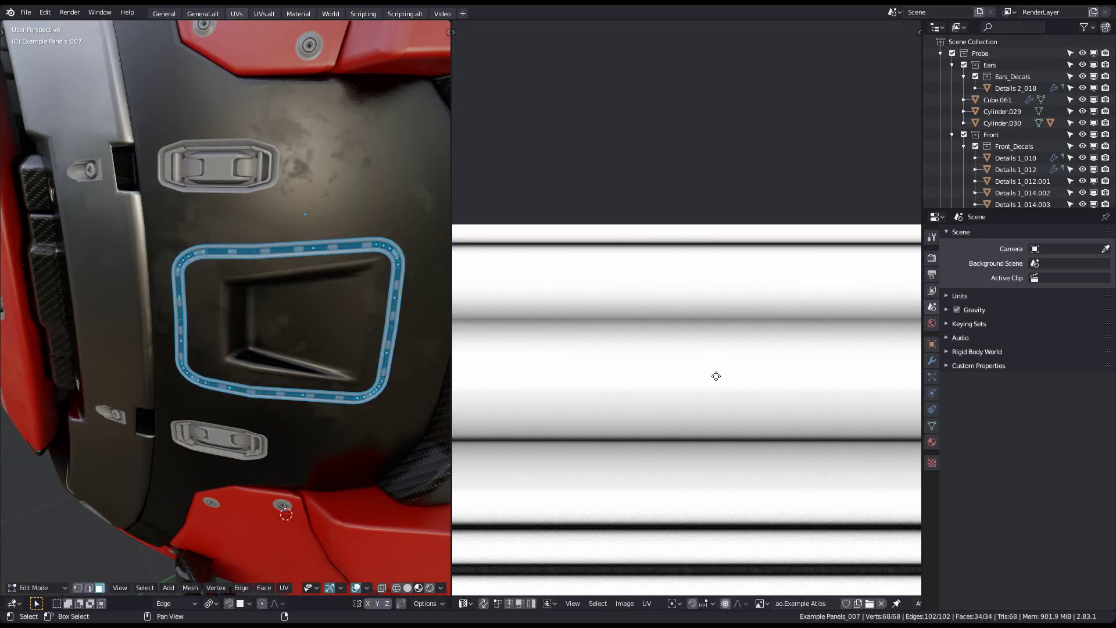
{"action": "scroll", "coordinate": [705, 268], "scroll_direction": "down", "scroll_amount": 4}
{"action": "scroll", "coordinate": [807, 295], "scroll_direction": "up", "scroll_amount": 7}
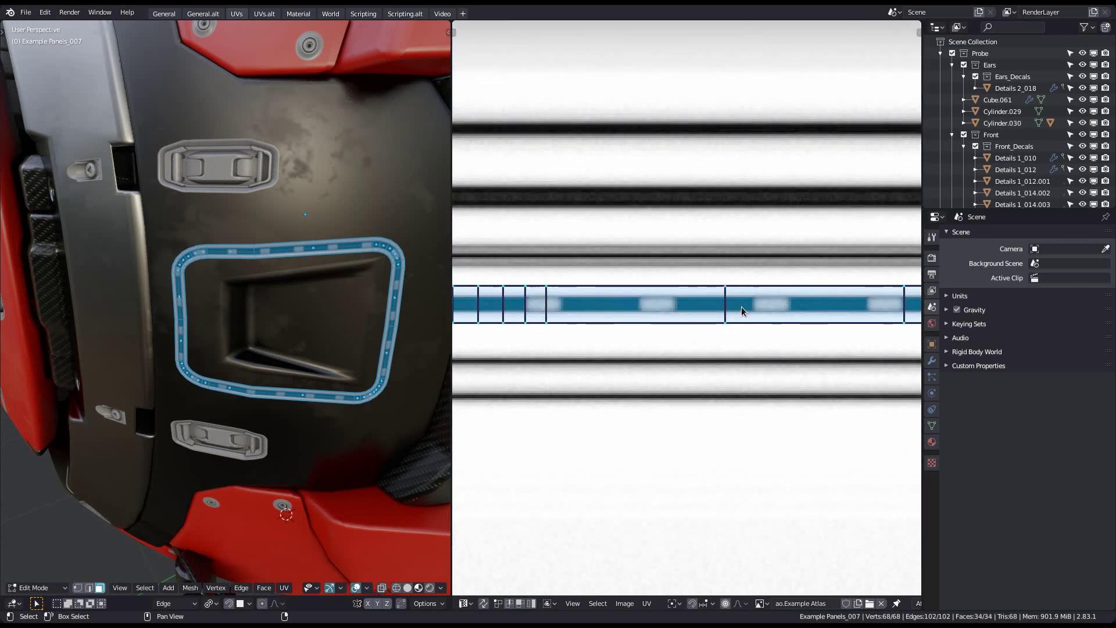
{"action": "scroll", "coordinate": [742, 307], "scroll_direction": "down", "scroll_amount": 3}
{"action": "scroll", "coordinate": [568, 326], "scroll_direction": "down", "scroll_amount": 4}
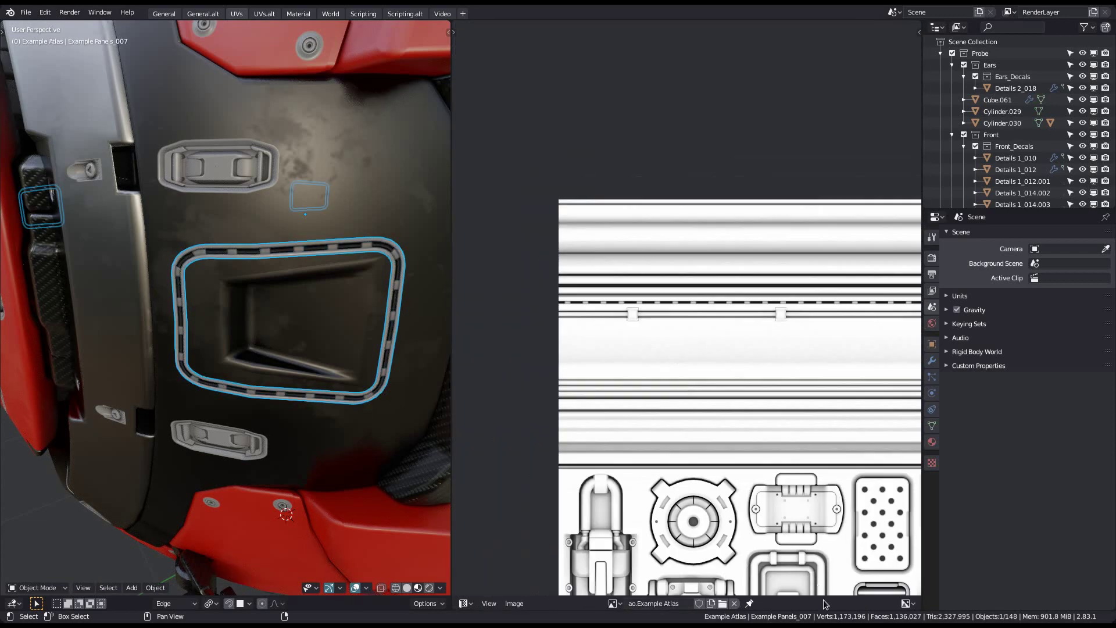
Leave Edit Mode and unlink the ao.Example Atlas image from the image editor
{"action": "key", "text": "Tab"}
{"action": "left_click", "coordinate": [735, 605]}
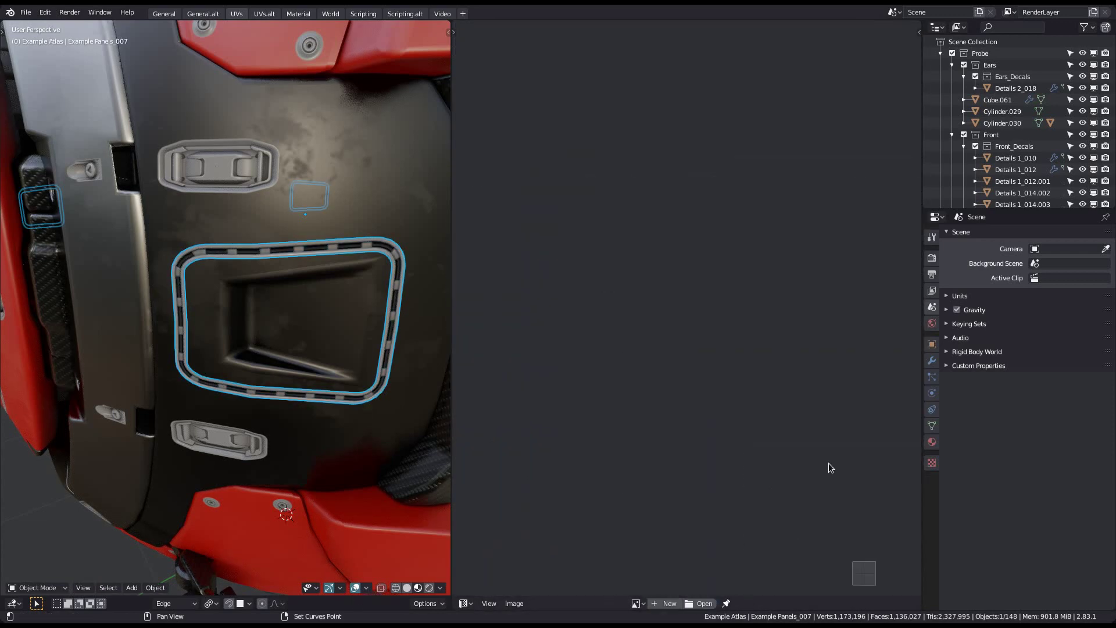
{"action": "middle_click_drag", "start_coordinate": [835, 469], "coordinate": [633, 250]}
{"action": "scroll", "coordinate": [633, 354], "scroll_direction": "up", "scroll_amount": 3}
{"action": "scroll", "coordinate": [253, 331], "scroll_direction": "down", "scroll_amount": 5}
Return to the General workspace, clear the decal selection and exit the local view
{"action": "key", "text": "d"}
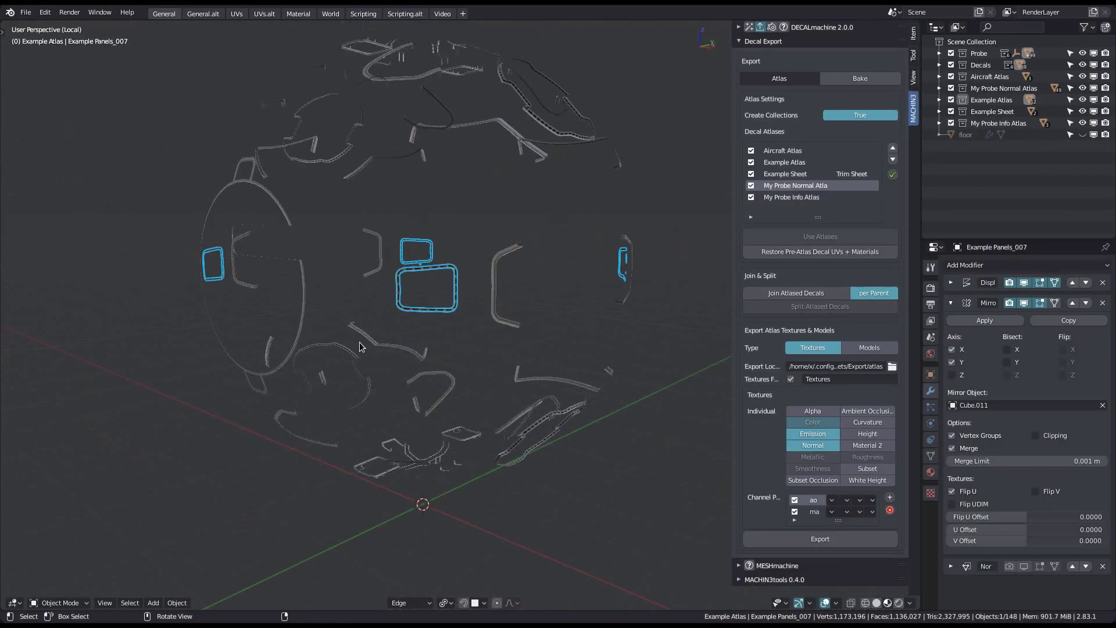
{"action": "middle_click_drag", "start_coordinate": [360, 346], "coordinate": [519, 314]}
{"action": "key", "text": "alt+a"}
{"action": "key", "text": "f"}
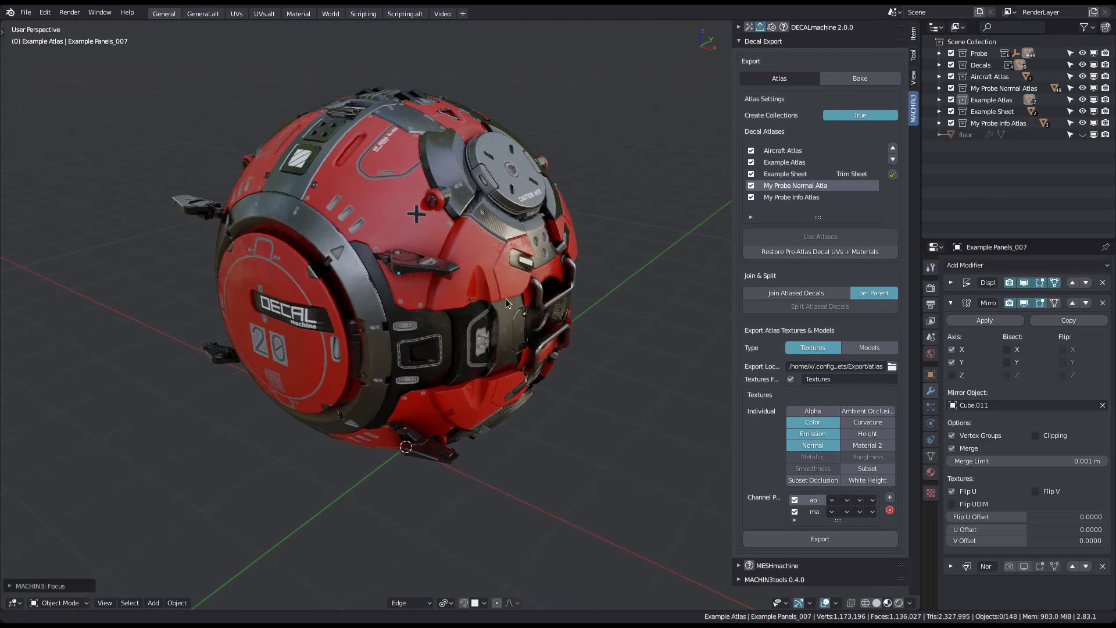
Select all objects of the Example Sheet collection
{"action": "left_click", "coordinate": [986, 114]}
{"action": "right_click", "coordinate": [975, 120]}
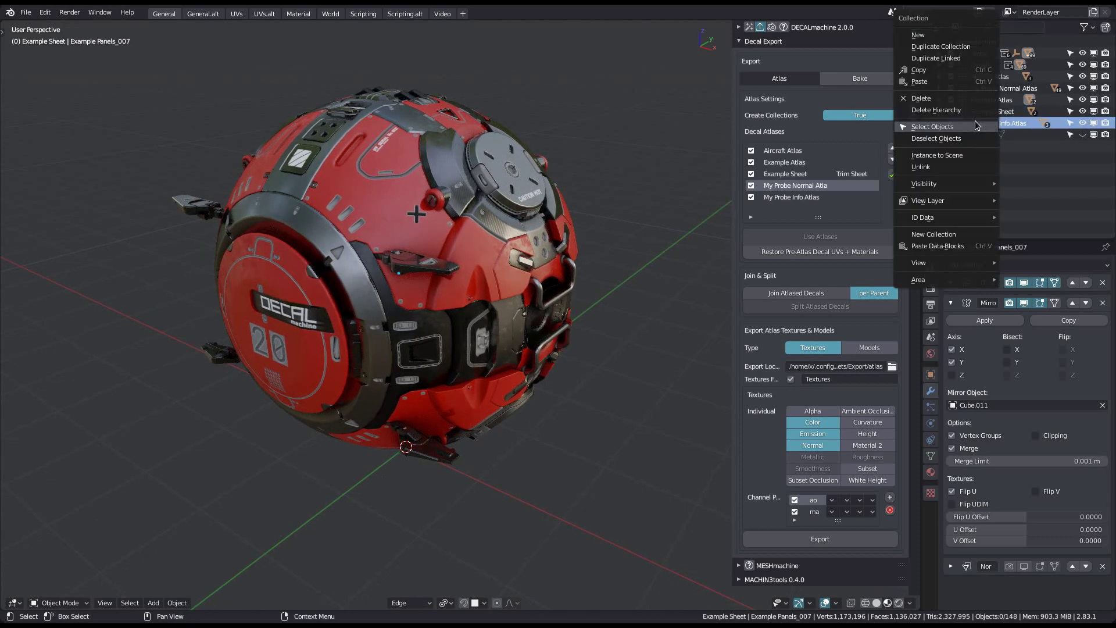
{"action": "key", "text": "Escape"}
{"action": "left_click", "coordinate": [1007, 113]}
{"action": "right_click", "coordinate": [1007, 115]}
{"action": "left_click", "coordinate": [988, 110]}
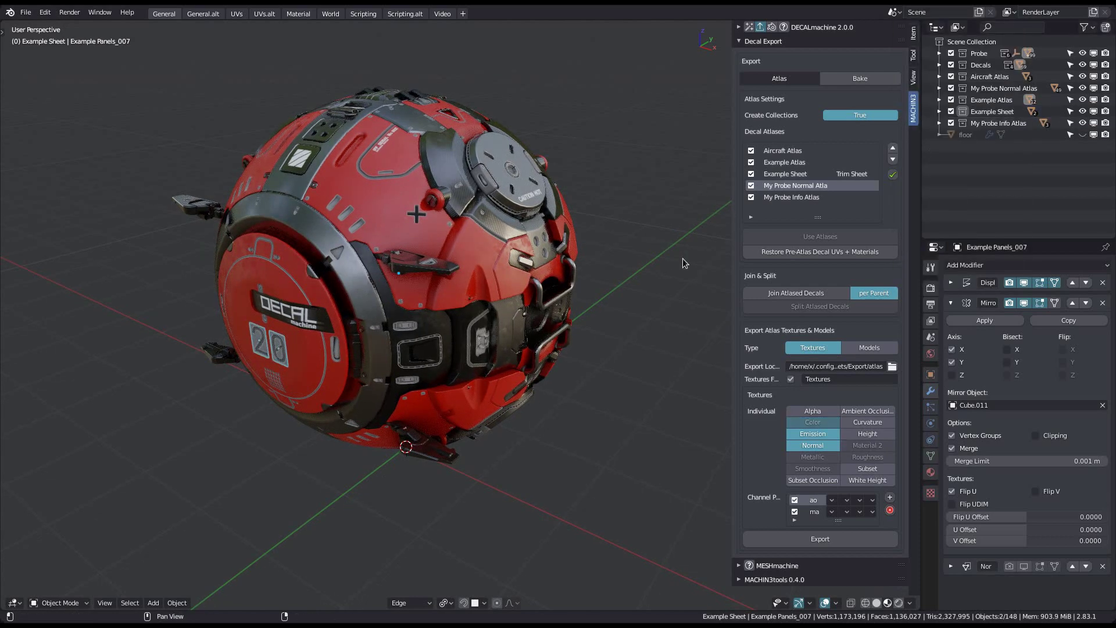
Select both digit decals, 2 and 0, on the probe's round red hatch
{"action": "middle_click_drag", "start_coordinate": [370, 204], "coordinate": [400, 265]}
{"action": "scroll", "coordinate": [399, 265], "scroll_direction": "up", "scroll_amount": 5}
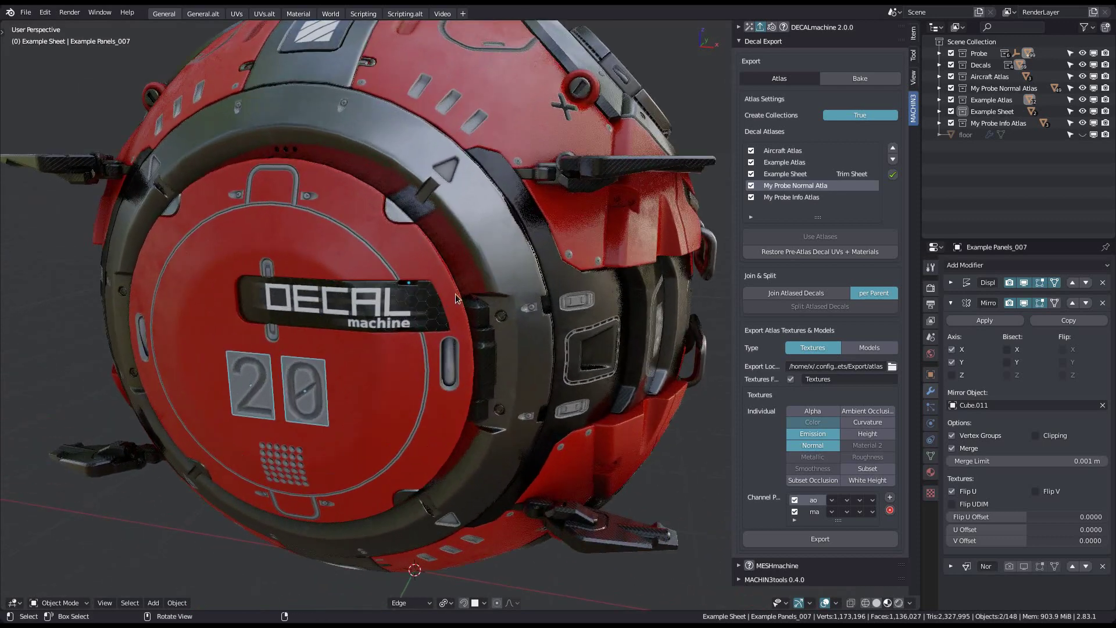
{"action": "left_click", "coordinate": [416, 356]}
{"action": "left_click", "coordinate": [350, 352]}
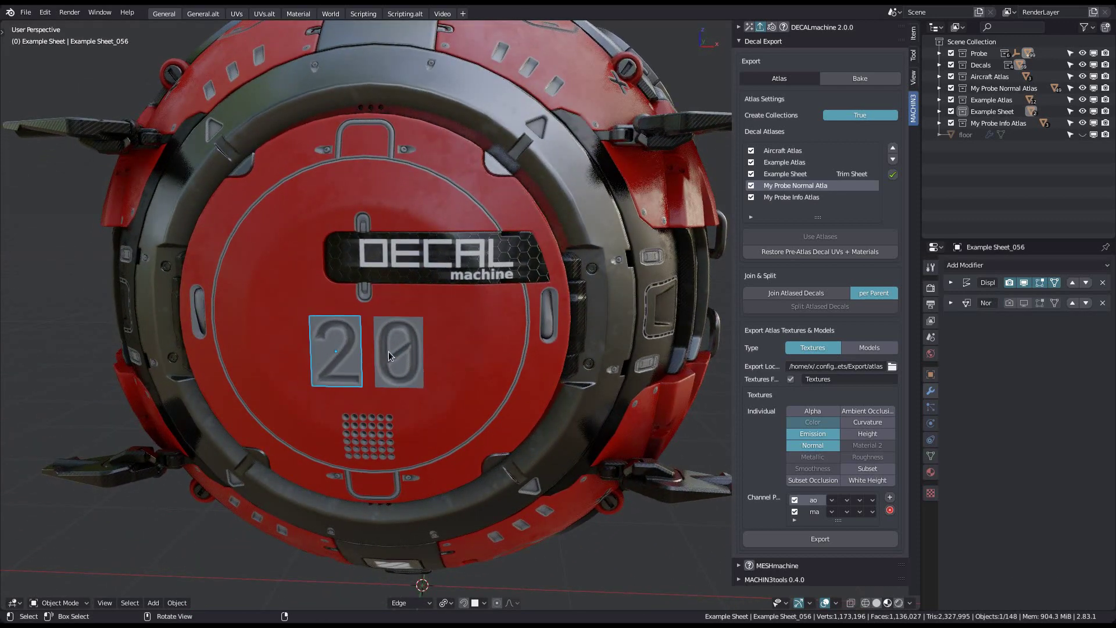
{"action": "left_click", "coordinate": [401, 353]}
{"action": "left_click", "coordinate": [353, 352], "text": "shift"}
Switch to the UVs workspace and take both digit decals into Edit Mode
{"action": "key", "text": "Pause"}
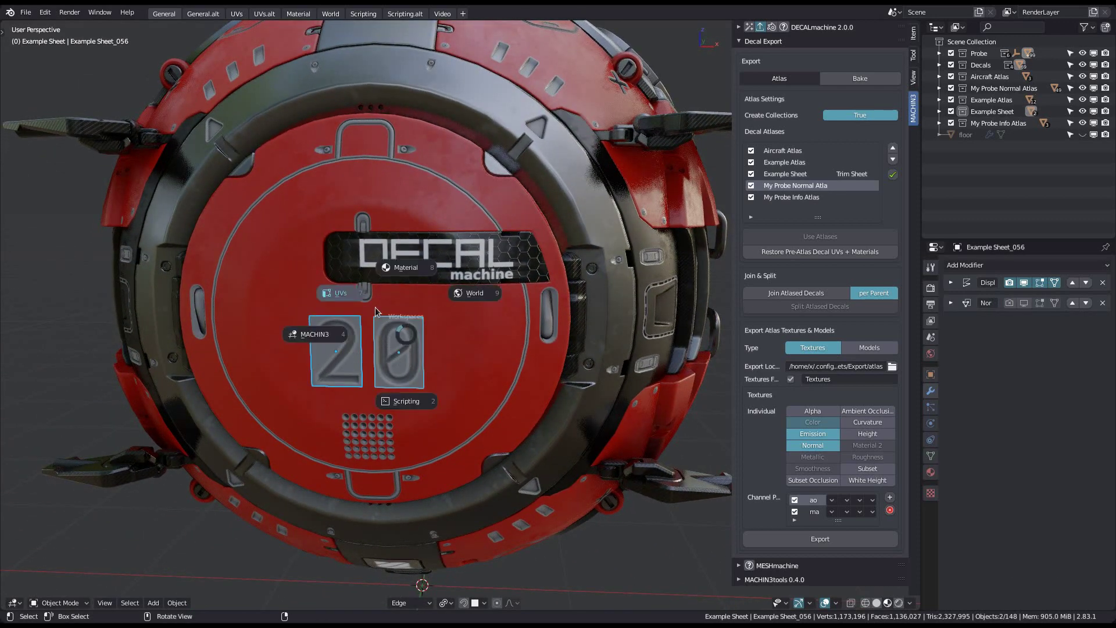
{"action": "middle_click_drag", "start_coordinate": [645, 331], "coordinate": [685, 303]}
{"action": "key", "text": "Tab"}
{"action": "scroll", "coordinate": [742, 343], "scroll_direction": "up", "scroll_amount": 8}
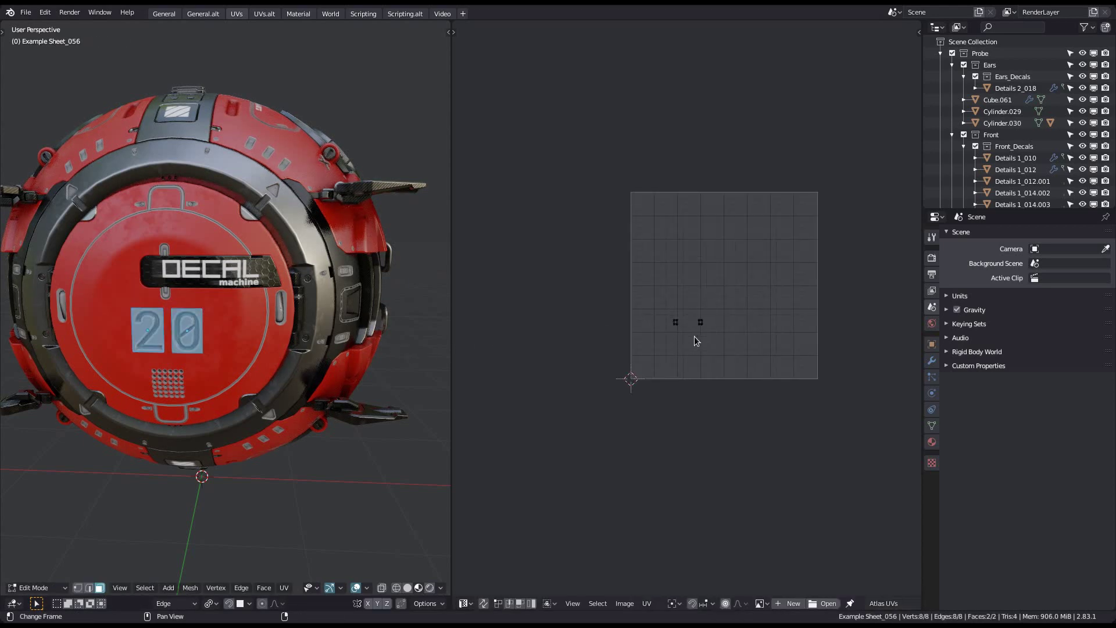
Display the ao.Example Sheet image behind the digit decals' UVs and examine where they sit in the number row
{"action": "left_click", "coordinate": [761, 603]}
{"action": "left_click", "coordinate": [786, 553]}
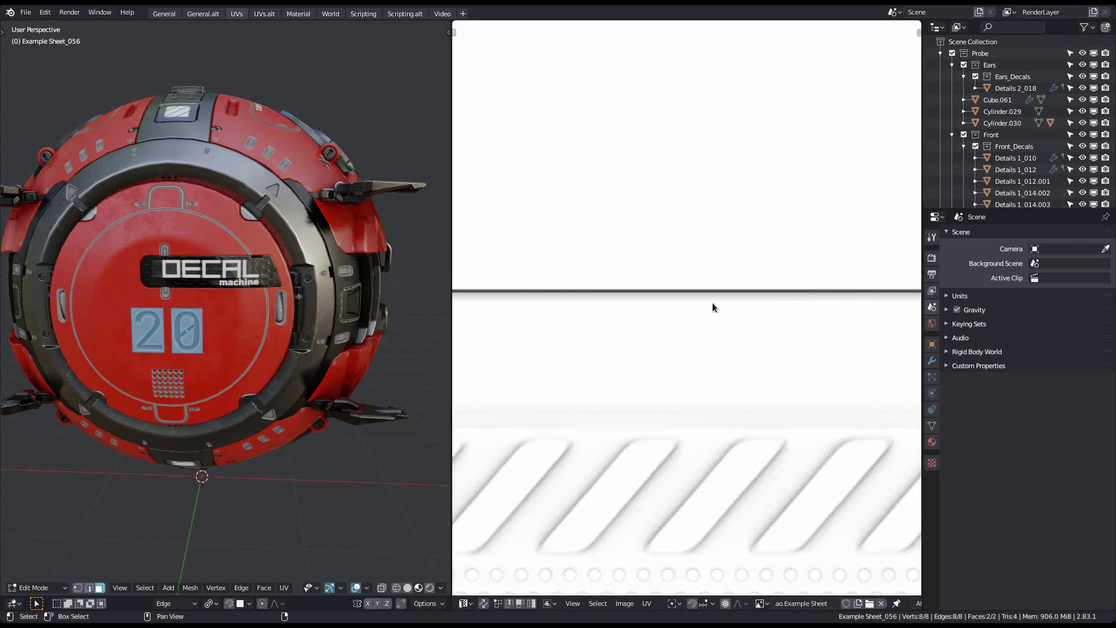
{"action": "scroll", "coordinate": [536, 228], "scroll_direction": "up", "scroll_amount": 6}
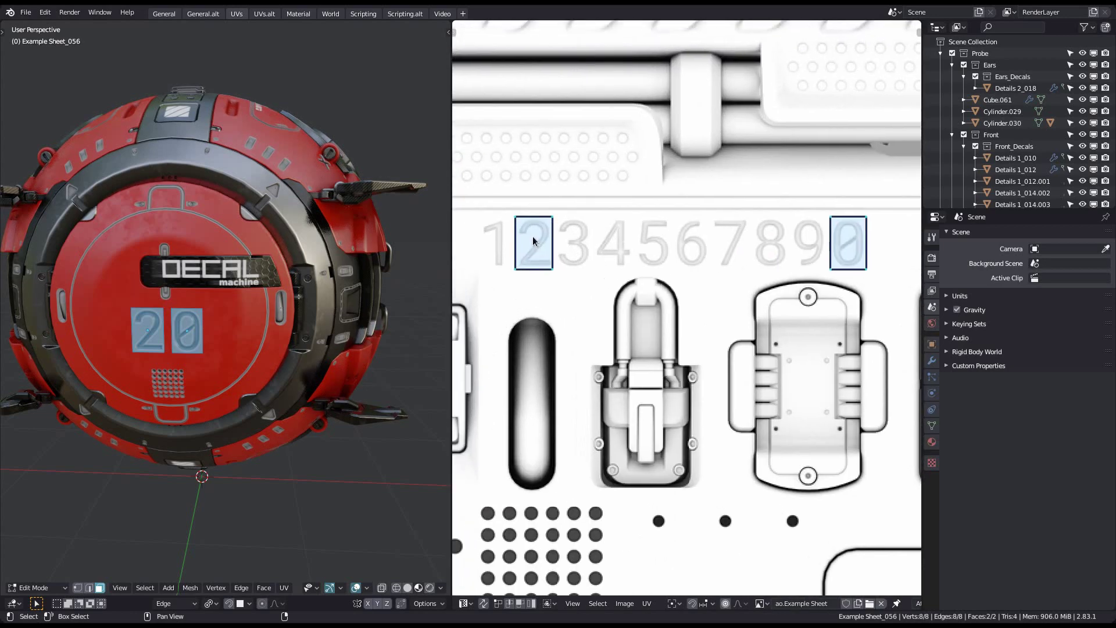
{"action": "middle_click_drag", "start_coordinate": [778, 233], "coordinate": [673, 239]}
Leave Edit Mode, return to the General workspace and clear the selection of the digit decals
{"action": "scroll", "coordinate": [309, 309], "scroll_direction": "down", "scroll_amount": 4}
{"action": "middle_click_drag", "start_coordinate": [311, 307], "coordinate": [250, 321]}
{"action": "key", "text": "Tab"}
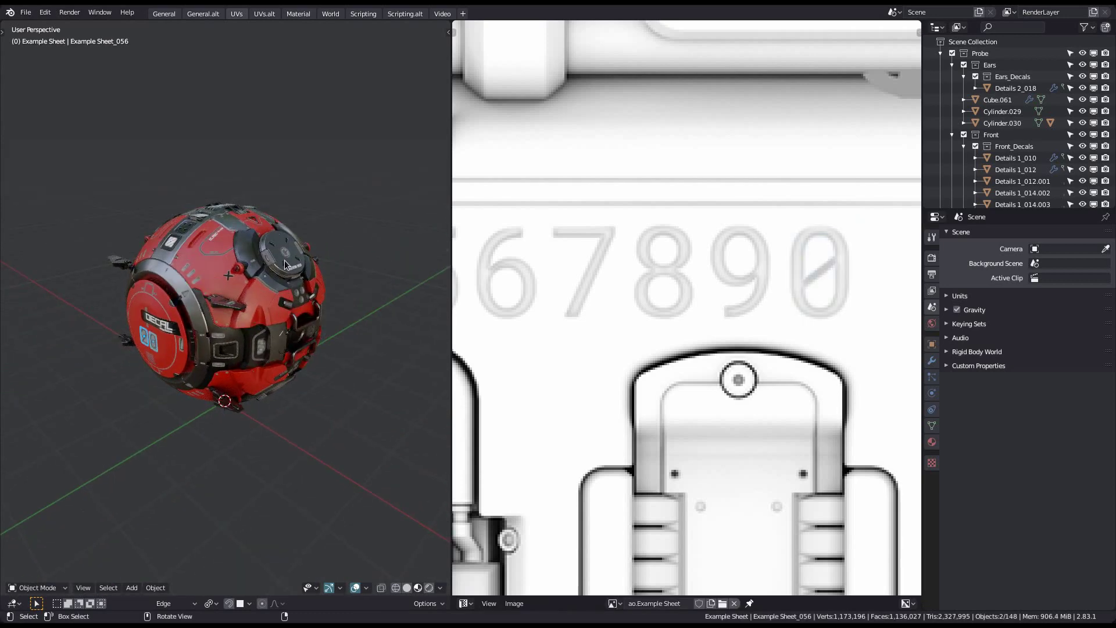
{"action": "key", "text": "ctrl+Page_Up"}
{"action": "key", "text": "ctrl+Page_Up"}
{"action": "middle_click_drag", "start_coordinate": [516, 314], "coordinate": [452, 326], "text": "shift"}
{"action": "key", "text": "alt+a"}
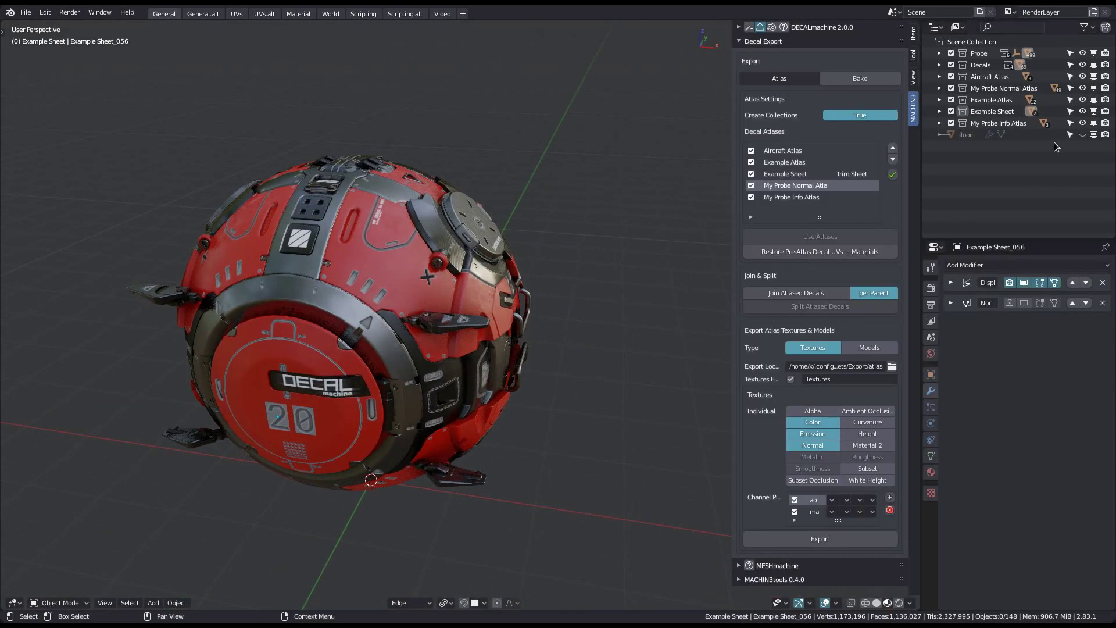
Select all objects of the My Probe Normal Atlas collection and isolate them in local view
{"action": "left_click", "coordinate": [1013, 89]}
{"action": "right_click", "coordinate": [1013, 91]}
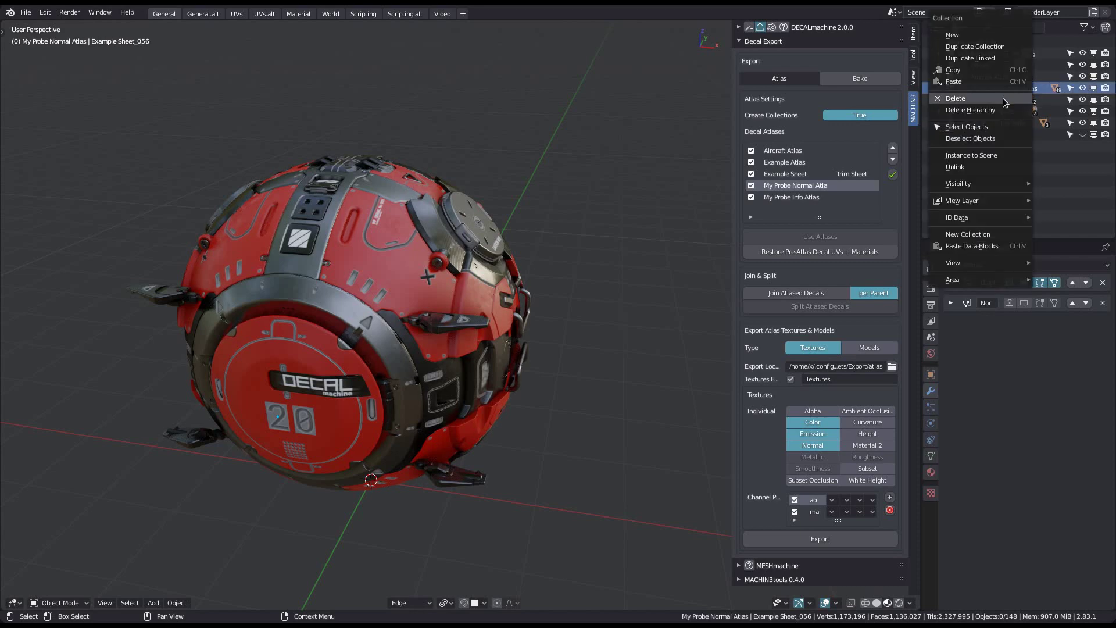
{"action": "left_click", "coordinate": [961, 129]}
{"action": "key", "text": "ctrl+f"}
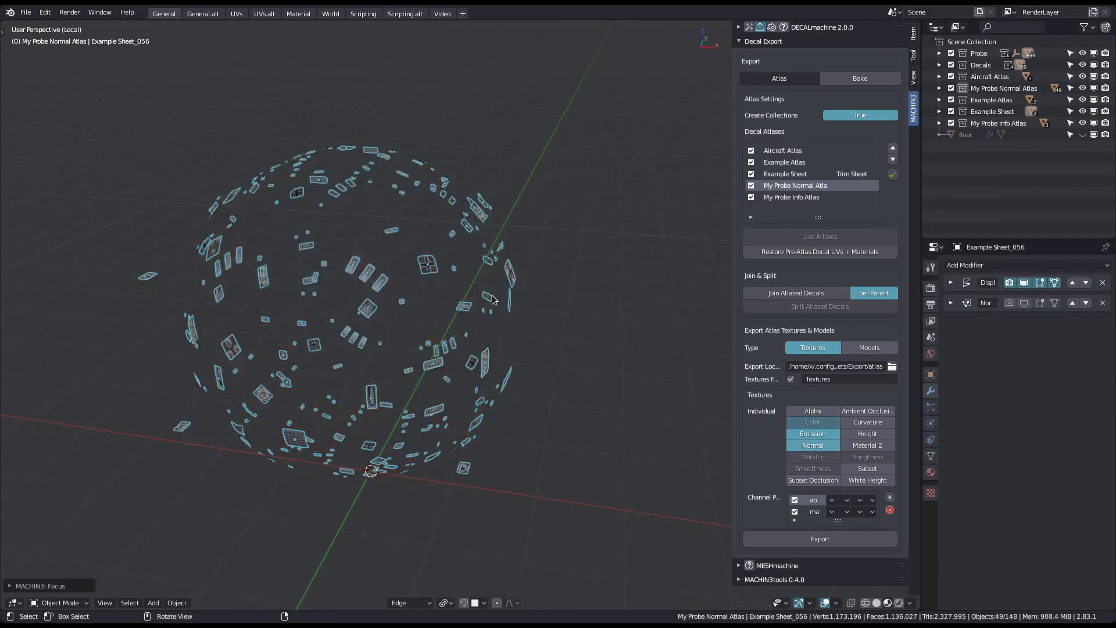
{"action": "middle_click_drag", "start_coordinate": [493, 305], "coordinate": [518, 287]}
Clear the selection and exit the local view of the My Probe Normal Atlas decals
{"action": "key", "text": "alt+a"}
{"action": "key", "text": "ctrl+f"}
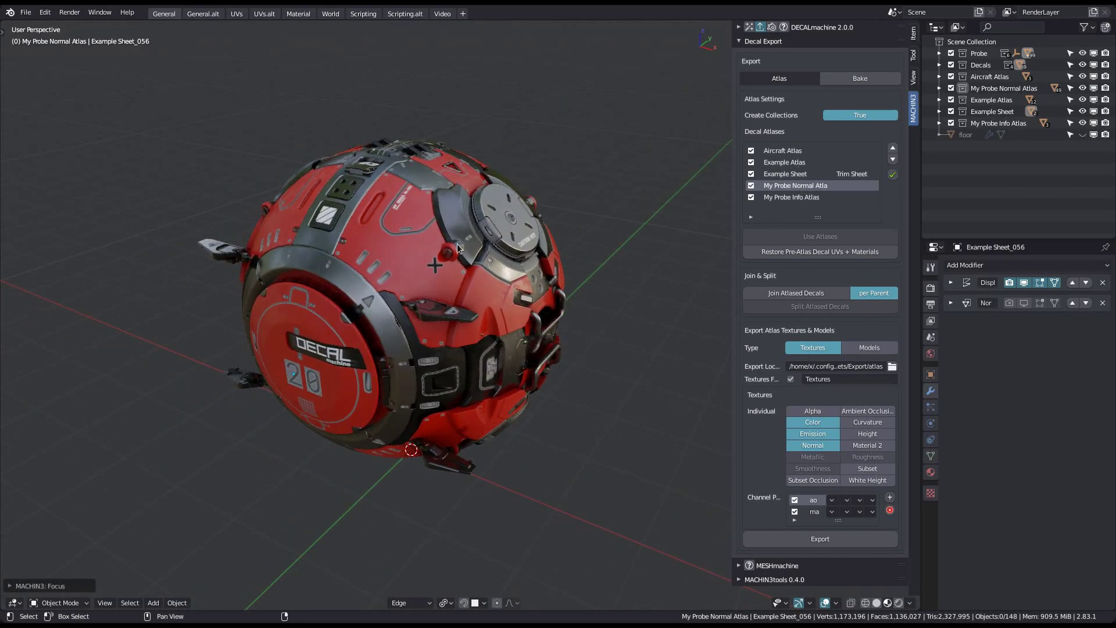
{"action": "middle_click_drag", "start_coordinate": [459, 259], "coordinate": [459, 285]}
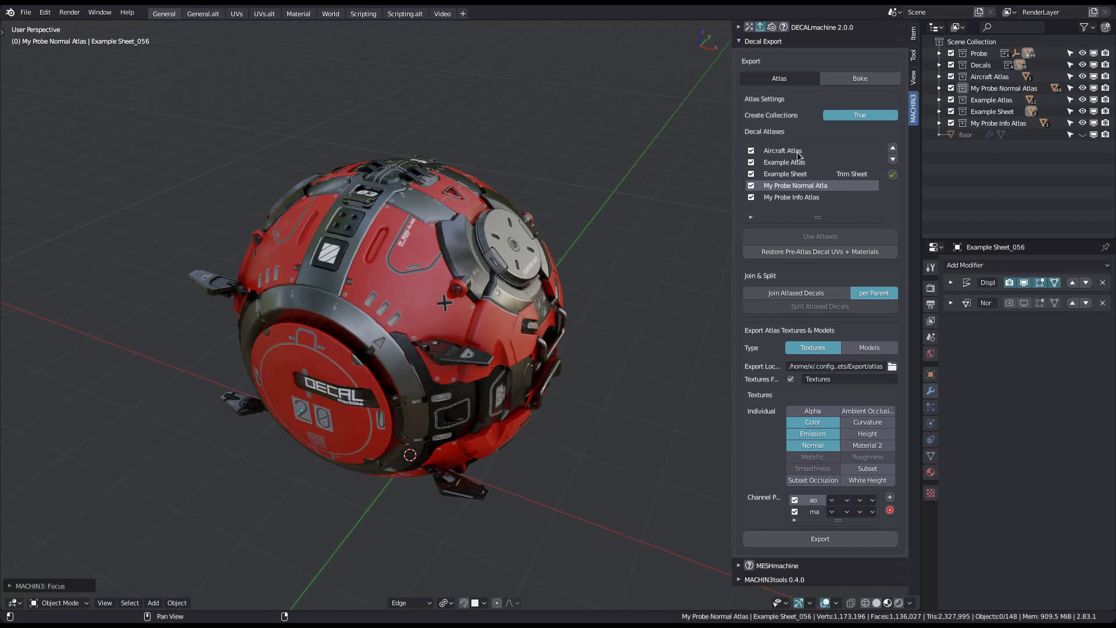
{"action": "middle_click_drag", "start_coordinate": [495, 238], "coordinate": [525, 229]}
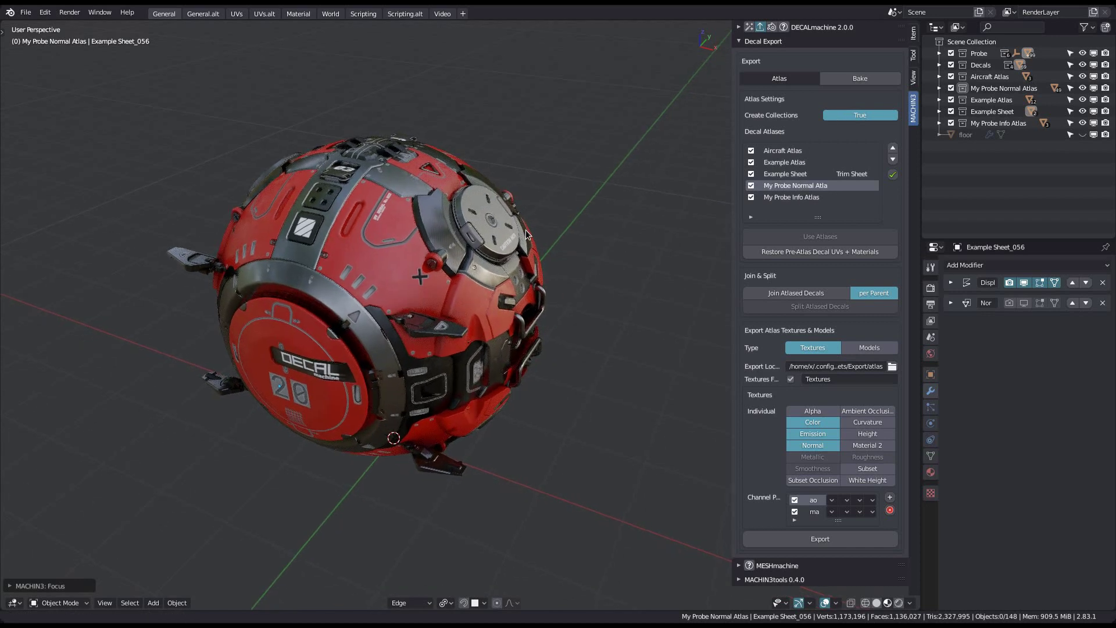
Restore the pre-atlas UVs and materials of the probe's decals and inspect the result
{"action": "left_click", "coordinate": [785, 253]}
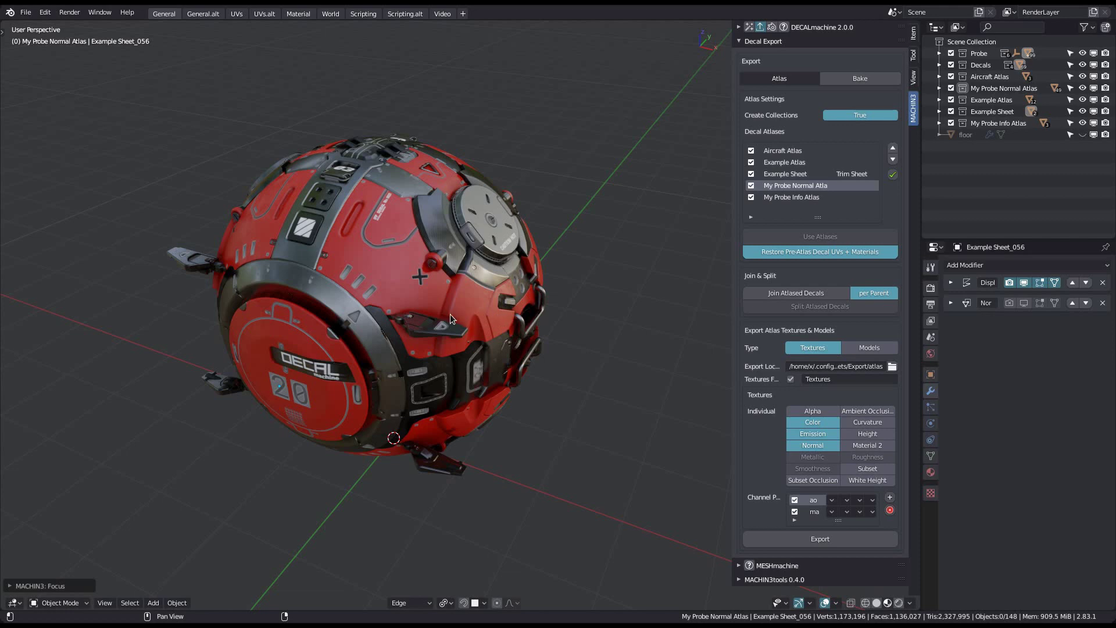
{"action": "scroll", "coordinate": [389, 311], "scroll_direction": "up", "scroll_amount": 4}
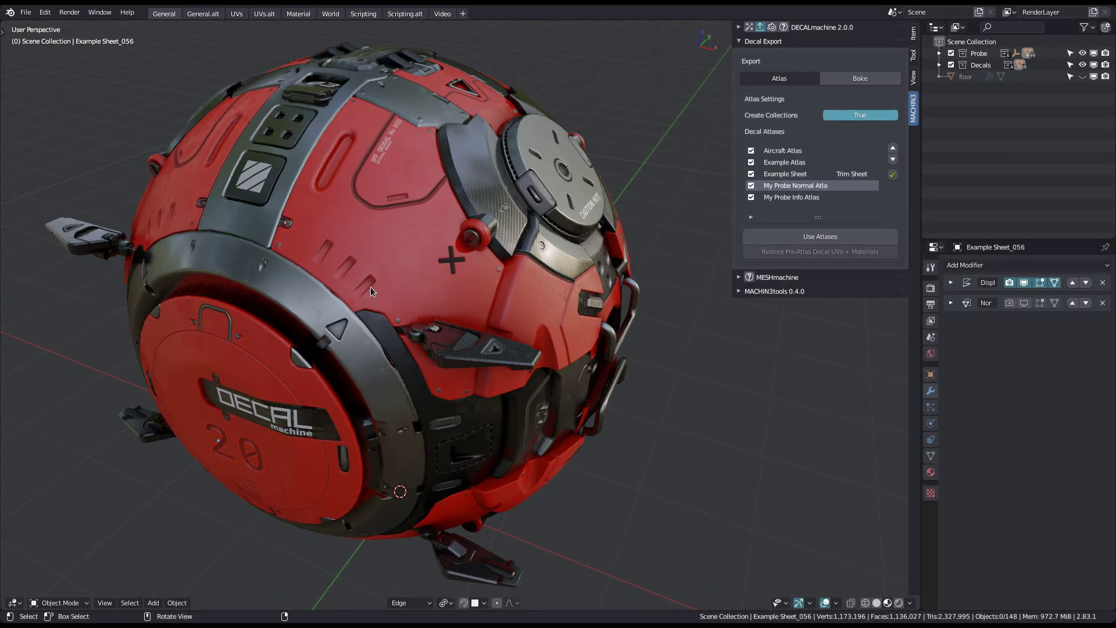
{"action": "left_click", "coordinate": [371, 287]}
{"action": "middle_click_drag", "start_coordinate": [371, 287], "coordinate": [421, 301]}
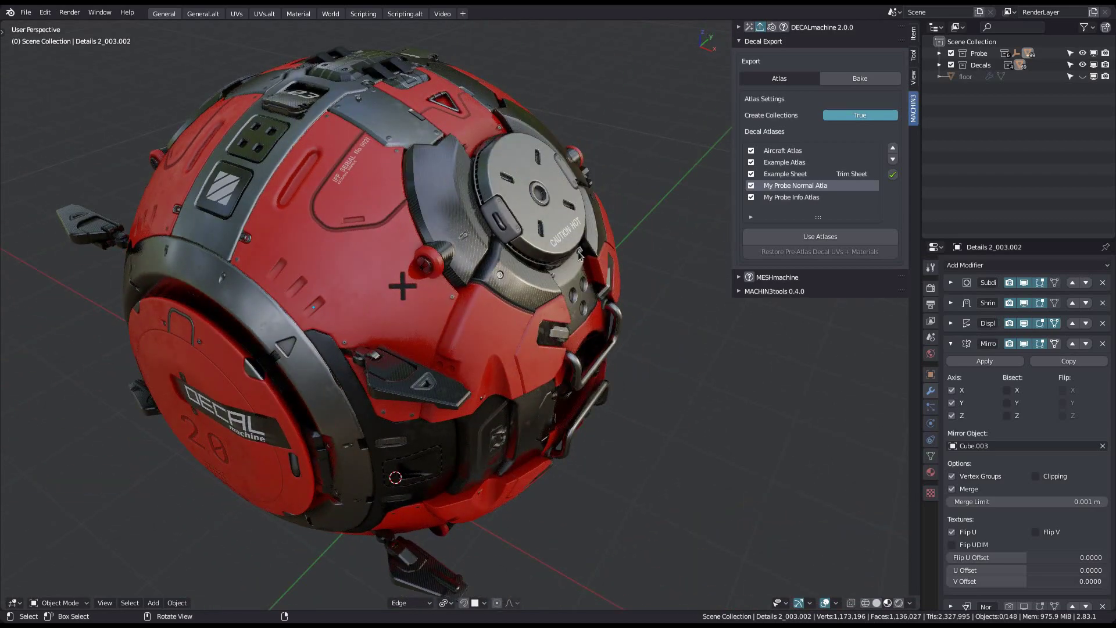
{"action": "middle_click_drag", "start_coordinate": [579, 256], "coordinate": [719, 190]}
Reorder the decal atlases, moving My Probe Normal Atlas to first place and My Probe Info Atlas to second
{"action": "left_click", "coordinate": [894, 150]}
{"action": "left_click", "coordinate": [893, 151]}
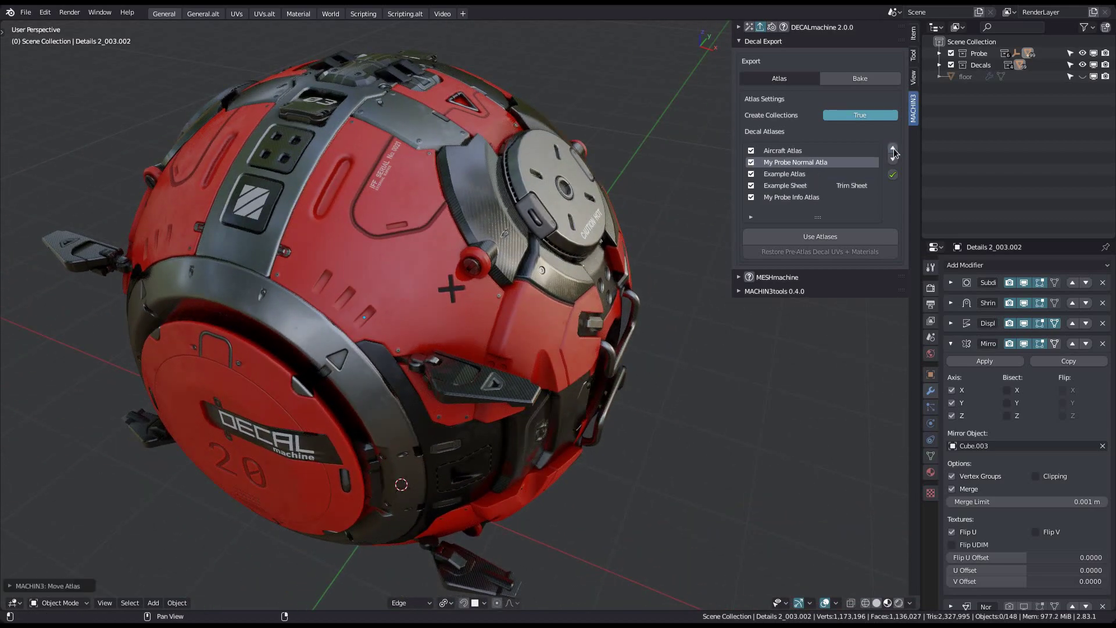
{"action": "left_click", "coordinate": [893, 150]}
{"action": "left_click", "coordinate": [894, 149]}
{"action": "left_click", "coordinate": [894, 151]}
{"action": "left_click", "coordinate": [894, 150]}
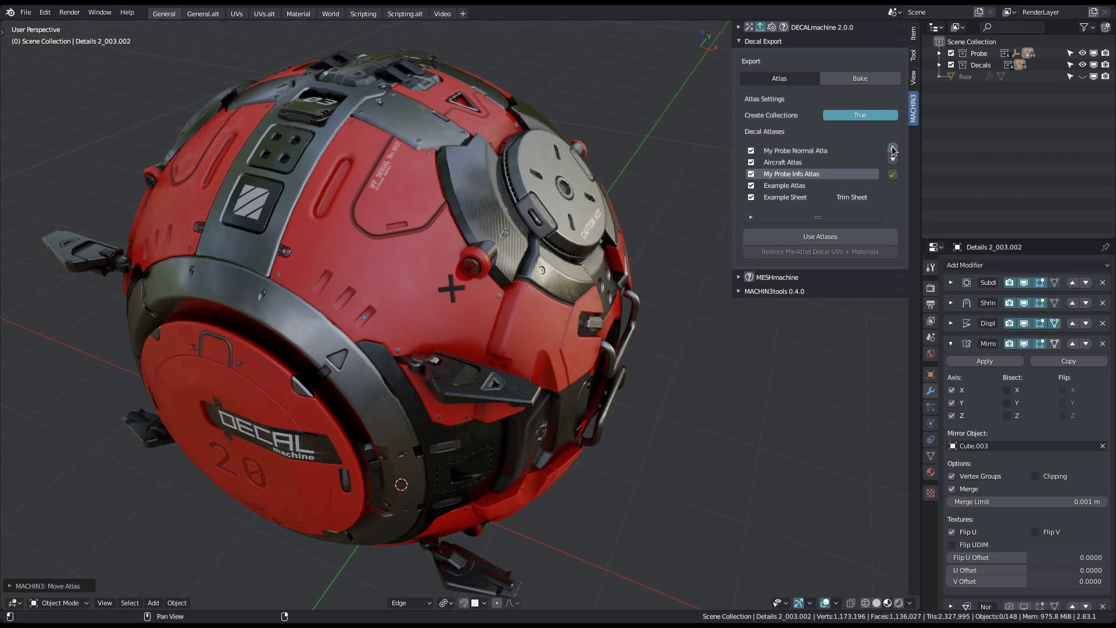
{"action": "left_click", "coordinate": [894, 151]}
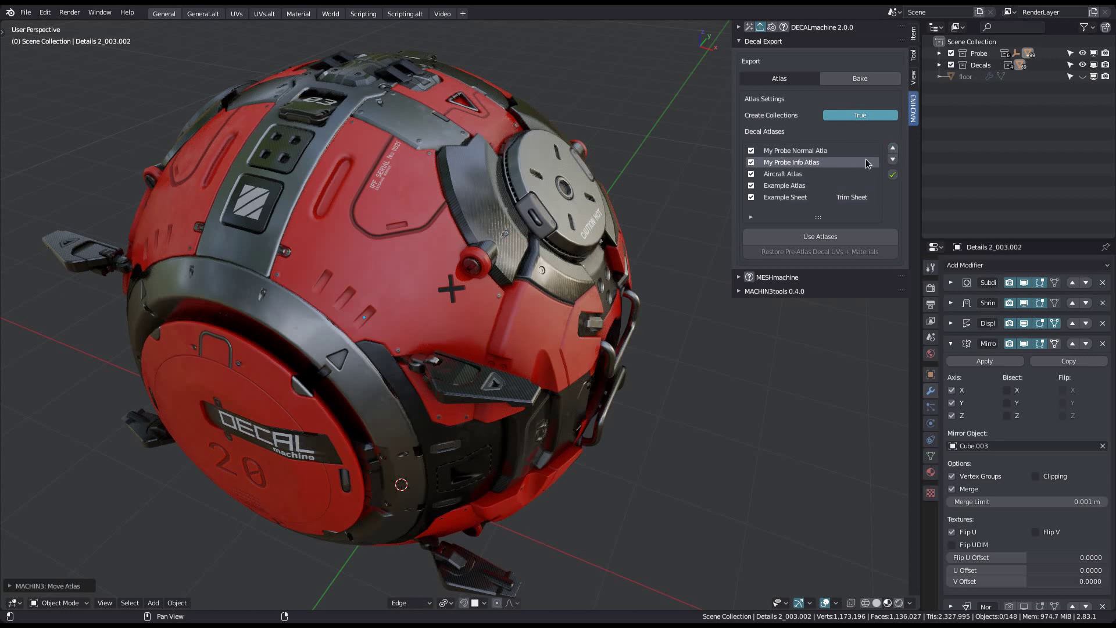
Move My Probe Info Atlas to the end of the decal atlas list
{"action": "left_click", "coordinate": [893, 159]}
{"action": "left_click", "coordinate": [894, 159]}
{"action": "left_click", "coordinate": [894, 159]}
{"action": "left_click", "coordinate": [894, 150]}
{"action": "left_click", "coordinate": [894, 151]}
{"action": "left_click", "coordinate": [894, 151]}
{"action": "left_click", "coordinate": [893, 162]}
{"action": "left_click", "coordinate": [893, 162]}
{"action": "left_click", "coordinate": [893, 162]}
{"action": "left_click", "coordinate": [893, 160]}
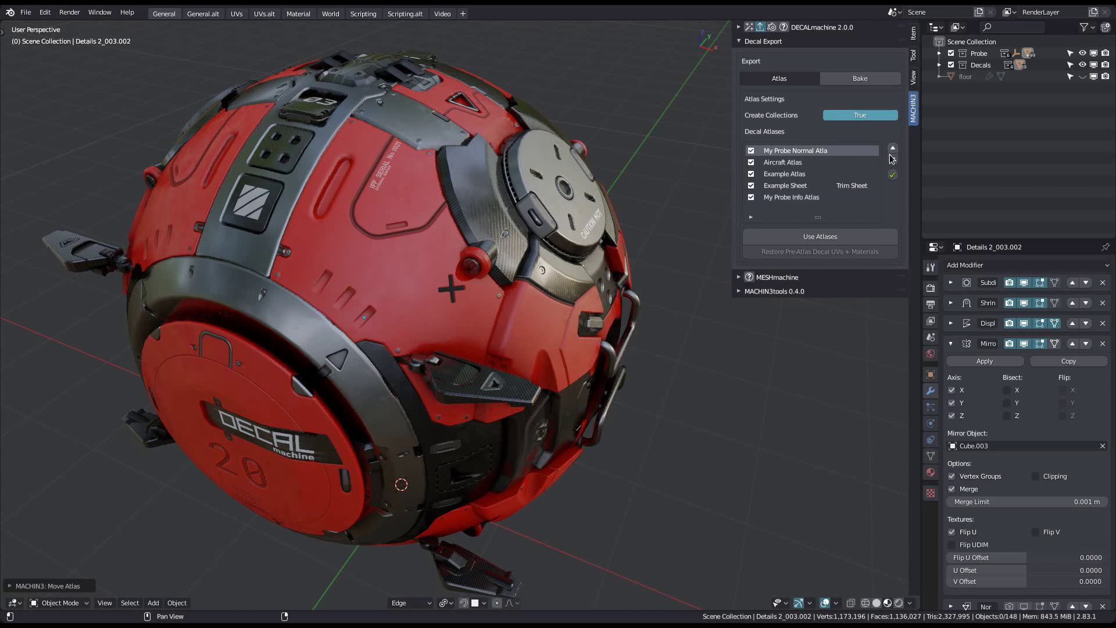
Move My Probe Normal Atlas down to fourth place, directly above My Probe Info Atlas
{"action": "left_click", "coordinate": [894, 160]}
{"action": "left_click", "coordinate": [894, 160]}
{"action": "left_click", "coordinate": [893, 160]}
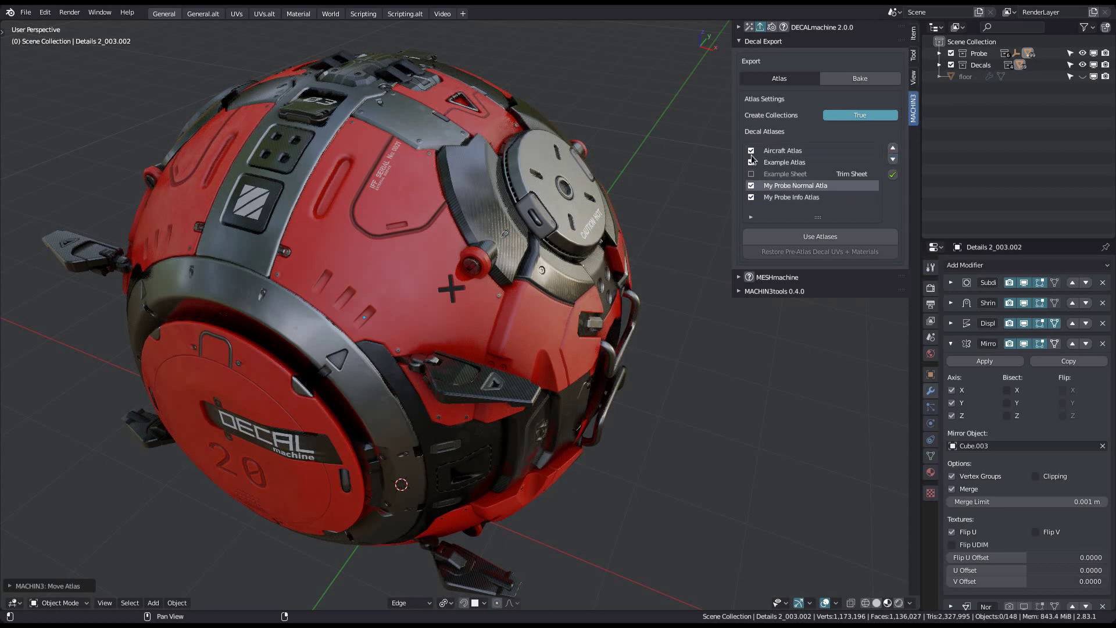
Disable the Aircraft Atlas, Example Atlas and Example Sheet, and use the two probe atlases on the decals
{"action": "left_click_drag", "start_coordinate": [752, 159], "coordinate": [752, 150]}
{"action": "middle_click_drag", "start_coordinate": [535, 313], "coordinate": [496, 254]}
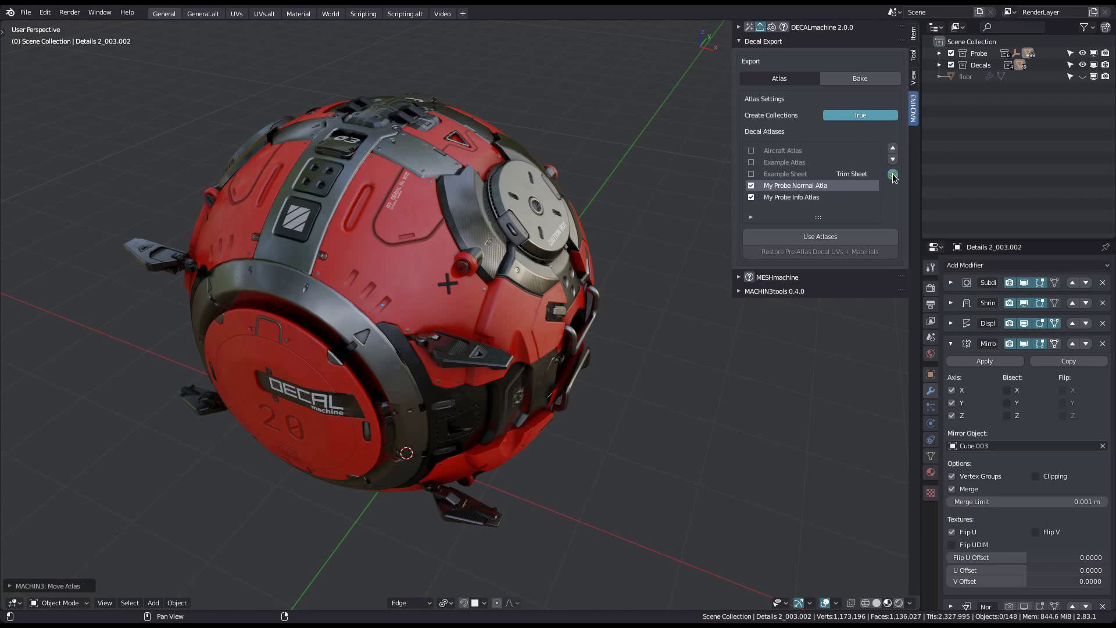
{"action": "left_click", "coordinate": [827, 238]}
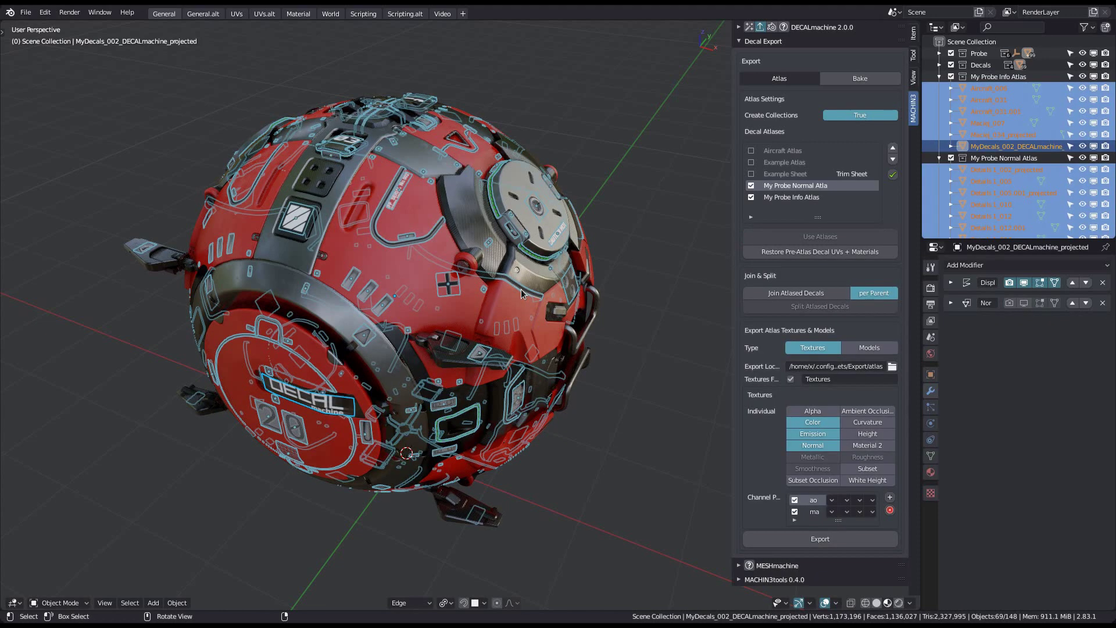
Clear the object selection, collapse the collection hierarchy and select the My Probe Info Atlas collection
{"action": "left_click", "coordinate": [1017, 43]}
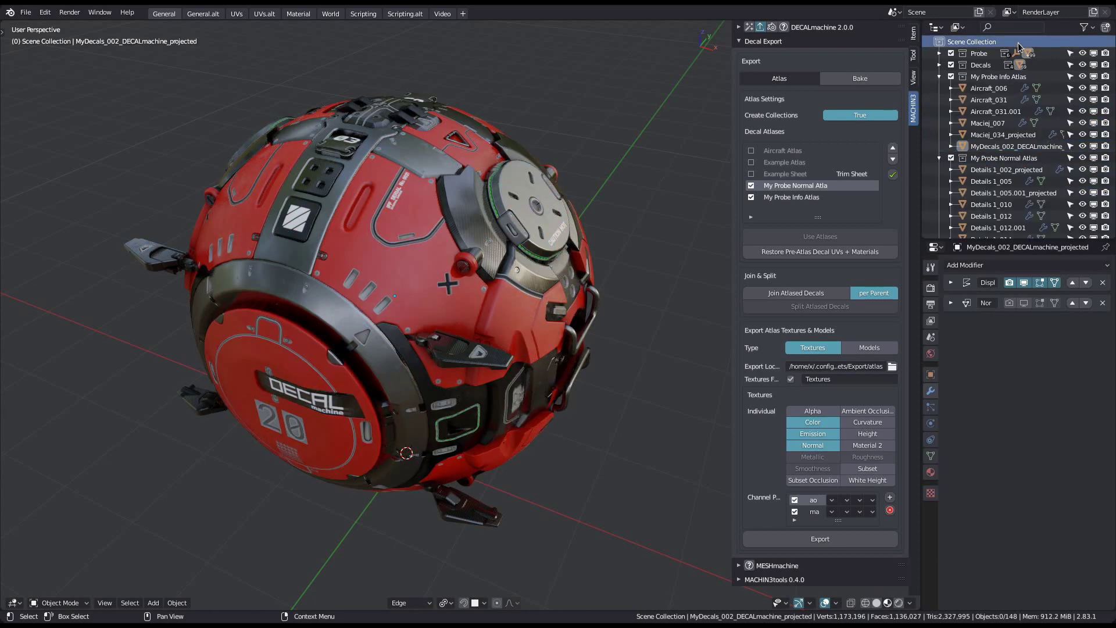
{"action": "key", "text": "shift+a"}
{"action": "key", "text": "shift+a"}
{"action": "left_click", "coordinate": [990, 77]}
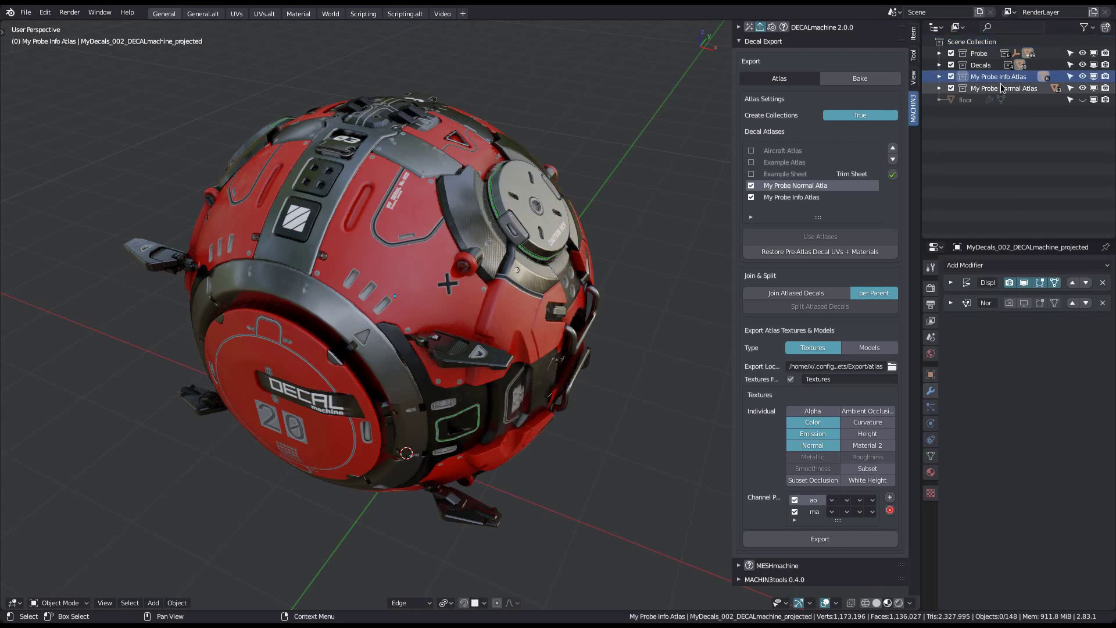
{"action": "left_click", "coordinate": [1001, 89]}
{"action": "left_click", "coordinate": [989, 79]}
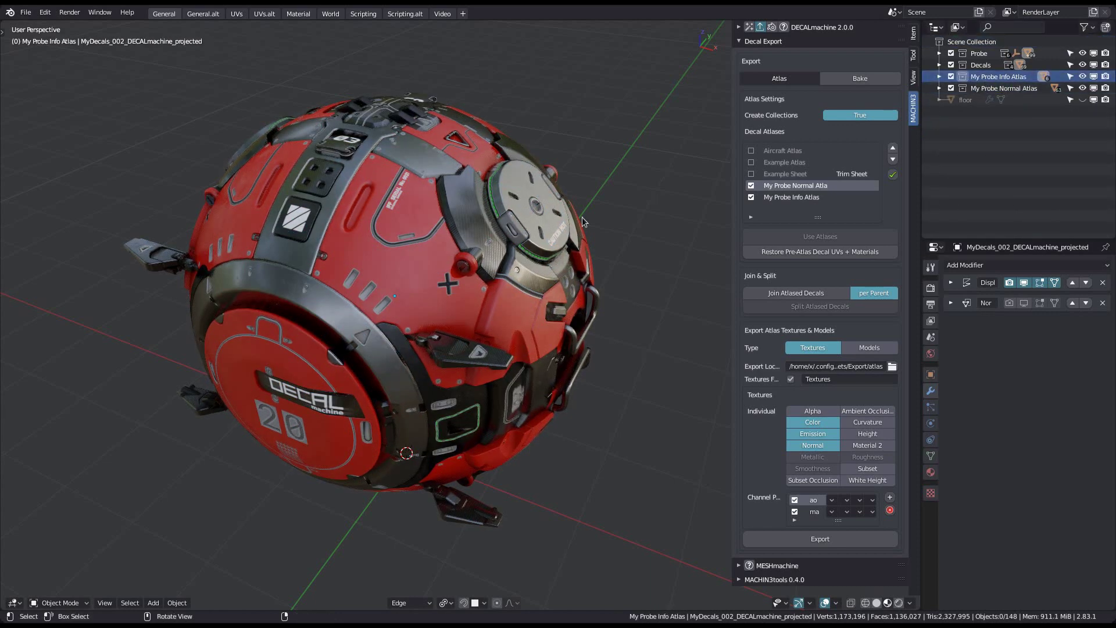
Select the curved panel decal around the IFF serial marking and show its material properties
{"action": "scroll", "coordinate": [390, 329], "scroll_direction": "up", "scroll_amount": 5}
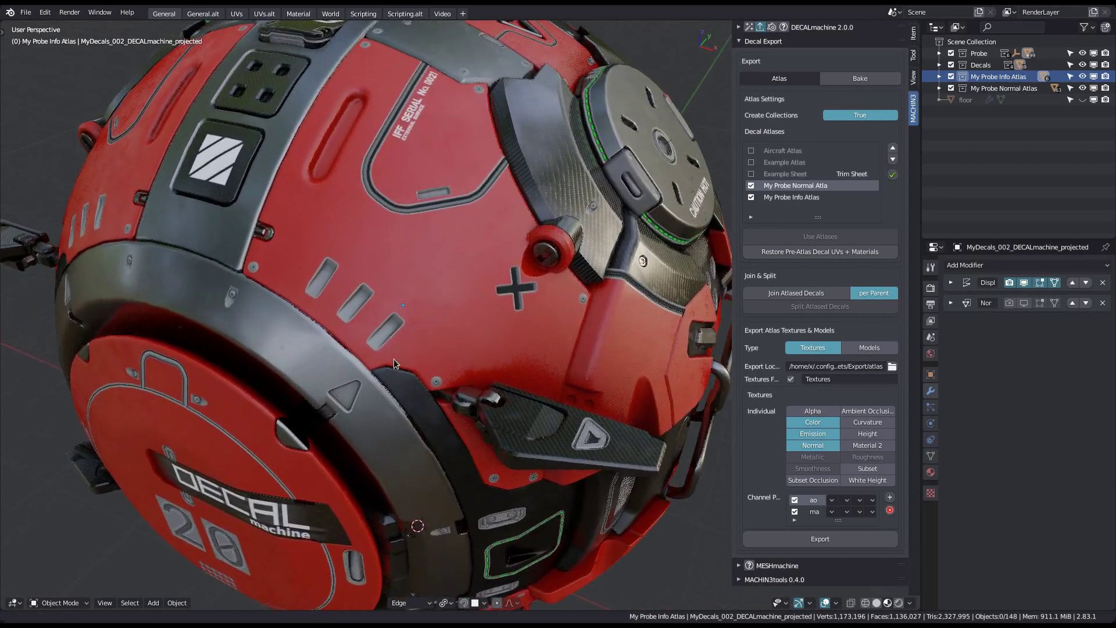
{"action": "middle_click_drag", "start_coordinate": [393, 358], "coordinate": [427, 291]}
{"action": "left_click", "coordinate": [445, 273]}
{"action": "left_click", "coordinate": [931, 474]}
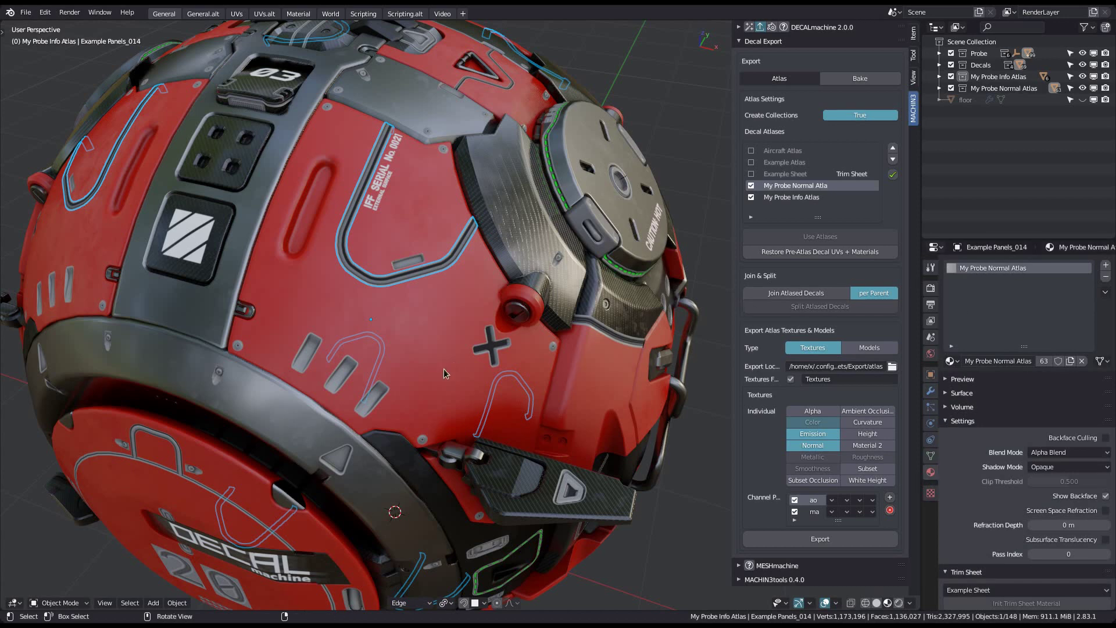
Switch to the UVs workspace and unlink the ao.Example Sheet image from the image editor
{"action": "scroll", "coordinate": [439, 346], "scroll_direction": "down", "scroll_amount": 3}
{"action": "key", "text": "ctrl+Page_Down"}
{"action": "key", "text": "ctrl+Page_Down"}
{"action": "scroll", "coordinate": [765, 507], "scroll_direction": "down", "scroll_amount": 6}
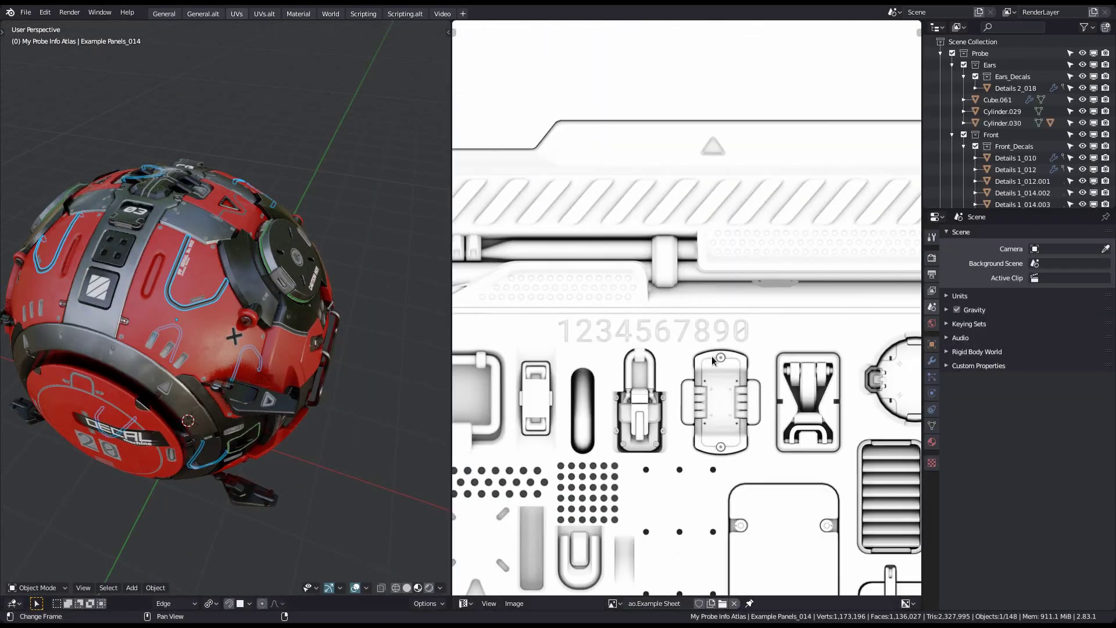
{"action": "left_click", "coordinate": [735, 603]}
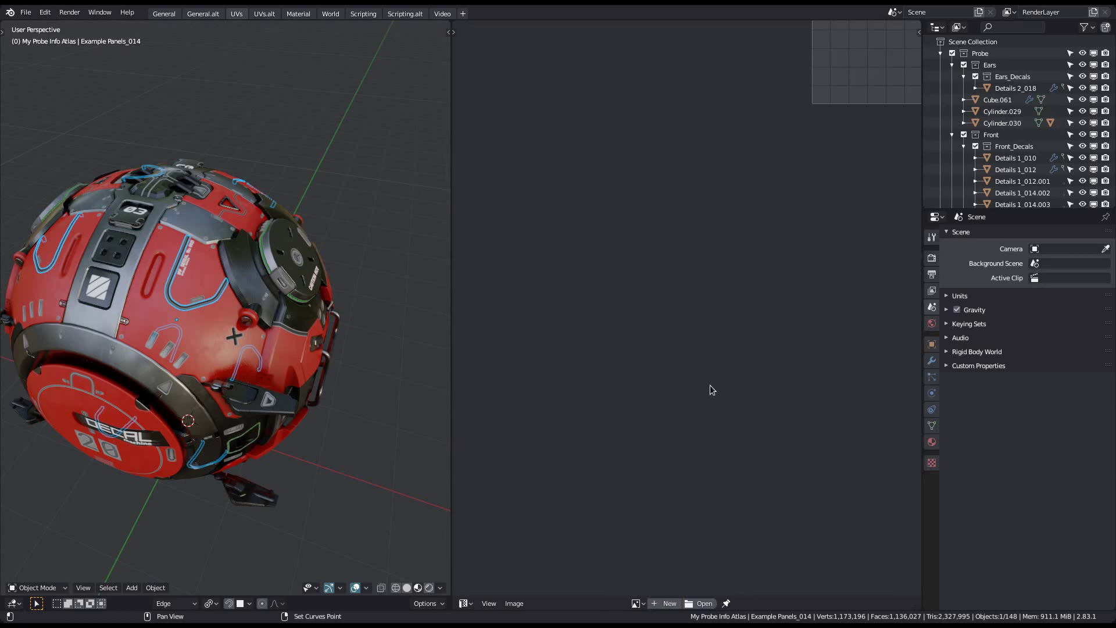
Open the panel decal in edit mode and load ao.My Probe Normal Atlas behind its UVs
{"action": "key", "text": "Tab"}
{"action": "middle_click_drag", "start_coordinate": [688, 259], "coordinate": [663, 298]}
{"action": "scroll", "coordinate": [662, 296], "scroll_direction": "up", "scroll_amount": 6}
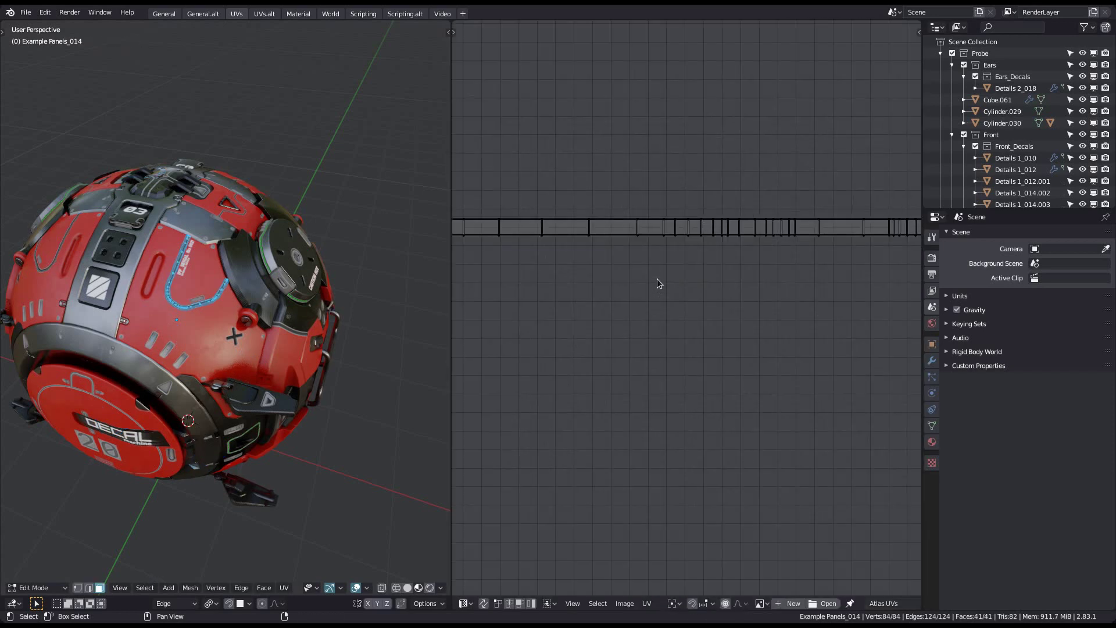
{"action": "key", "text": "a"}
{"action": "key", "text": "a"}
{"action": "scroll", "coordinate": [668, 287], "scroll_direction": "down", "scroll_amount": 2}
{"action": "left_click", "coordinate": [761, 603]}
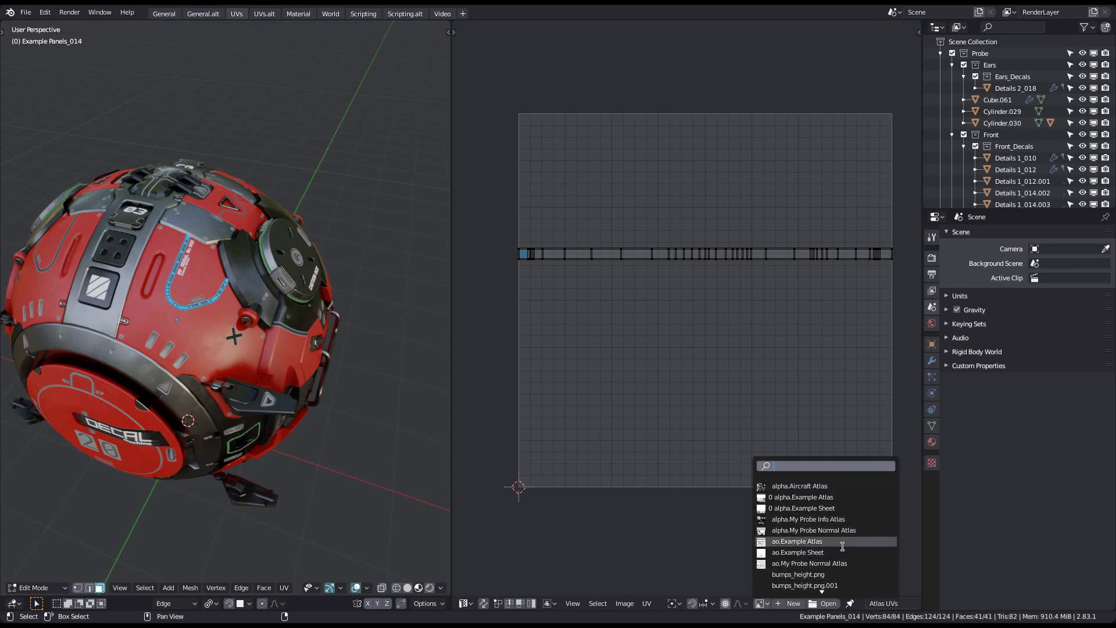
{"action": "left_click", "coordinate": [840, 564]}
Examine how the panel decal's UV strip lines up with the normal atlas, and leave edit mode
{"action": "scroll", "coordinate": [673, 349], "scroll_direction": "down", "scroll_amount": 10}
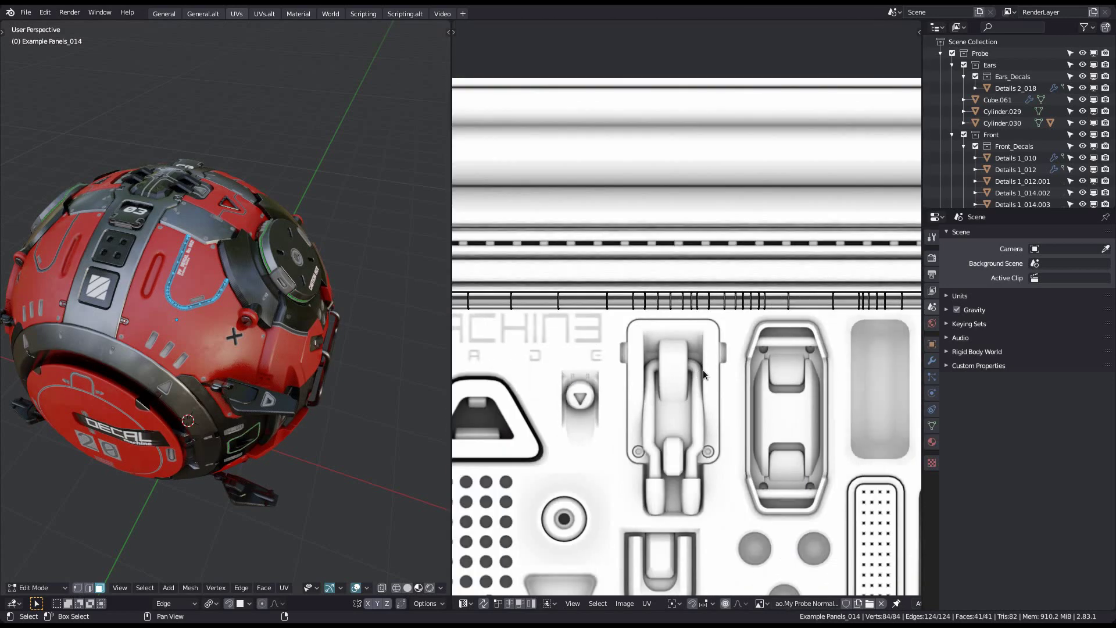
{"action": "scroll", "coordinate": [759, 325], "scroll_direction": "up", "scroll_amount": 8}
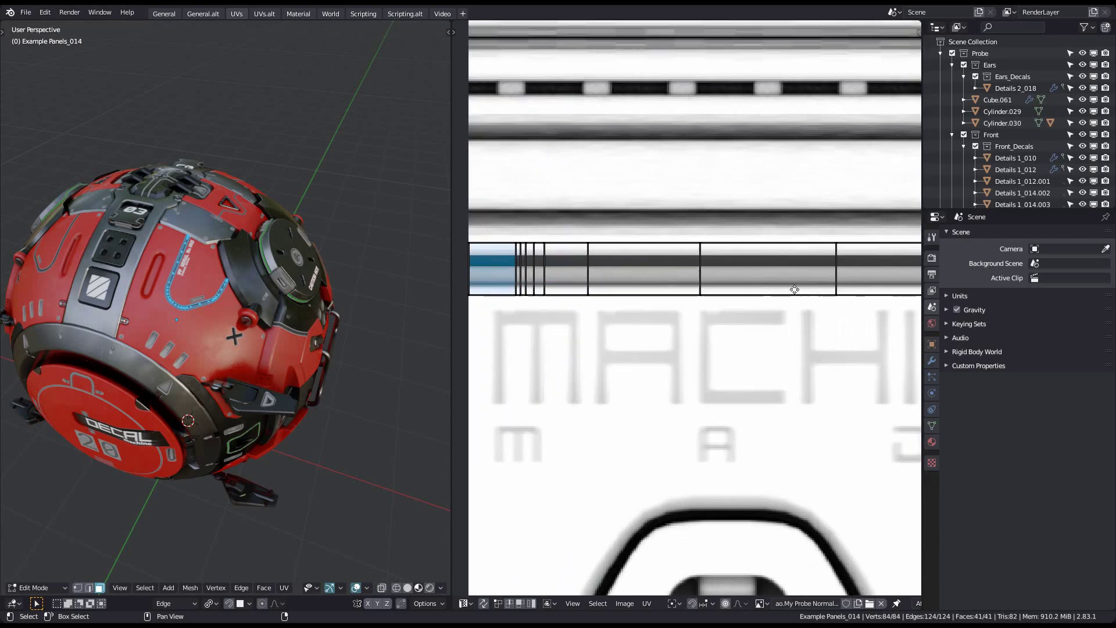
{"action": "middle_click_drag", "start_coordinate": [795, 292], "coordinate": [756, 301]}
{"action": "middle_click_drag", "start_coordinate": [262, 268], "coordinate": [206, 270]}
{"action": "scroll", "coordinate": [206, 269], "scroll_direction": "up", "scroll_amount": 2}
{"action": "key", "text": "Tab"}
Select the dashed panel decal around the CAUTION: HOT disc and examine its UV strip on the normal atlas
{"action": "middle_click_drag", "start_coordinate": [150, 323], "coordinate": [141, 358]}
{"action": "scroll", "coordinate": [141, 357], "scroll_direction": "up", "scroll_amount": 2}
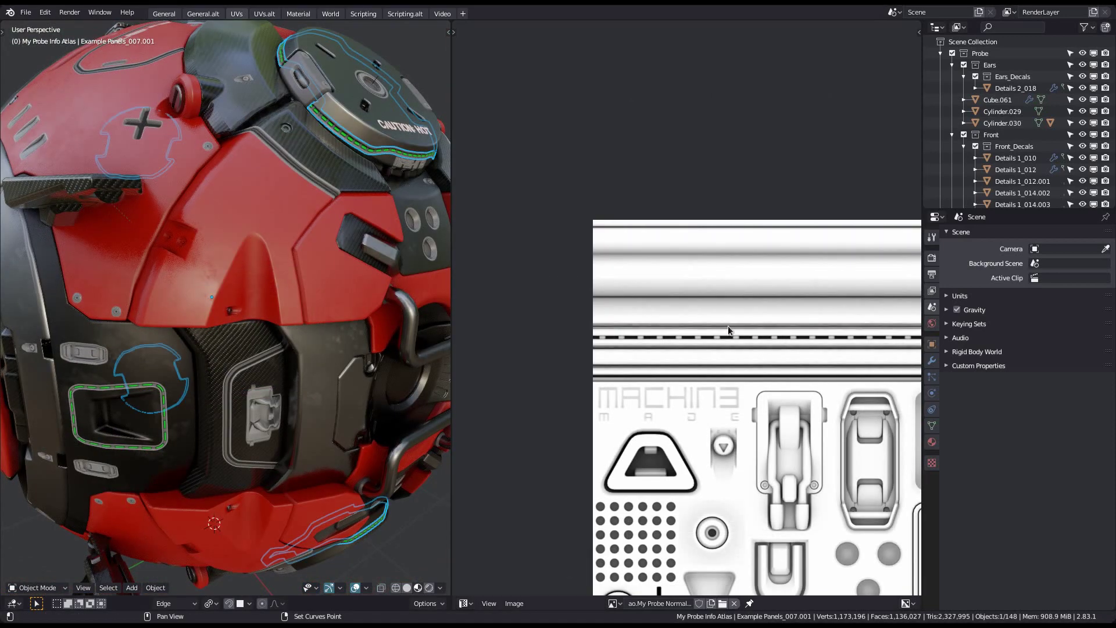
{"action": "middle_click_drag", "start_coordinate": [729, 330], "coordinate": [683, 297]}
{"action": "key", "text": "Tab"}
{"action": "left_click", "coordinate": [599, 289]}
{"action": "scroll", "coordinate": [605, 294], "scroll_direction": "down", "scroll_amount": 2}
{"action": "middle_click_drag", "start_coordinate": [606, 294], "coordinate": [600, 309]}
{"action": "scroll", "coordinate": [608, 303], "scroll_direction": "up", "scroll_amount": 8}
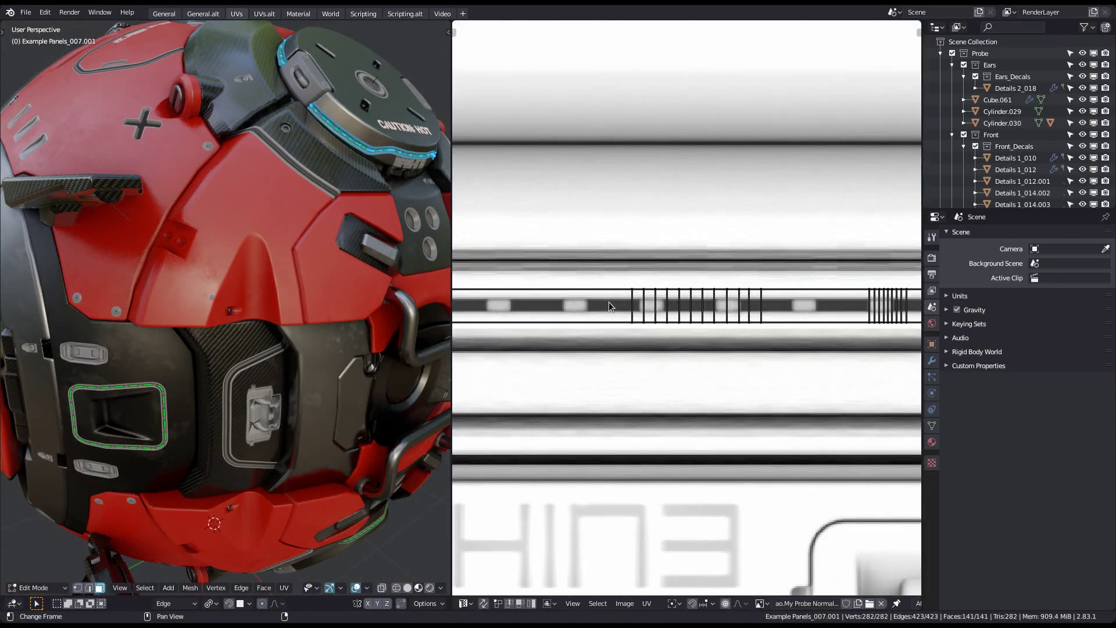
{"action": "scroll", "coordinate": [608, 302], "scroll_direction": "up", "scroll_amount": 1}
{"action": "scroll", "coordinate": [609, 301], "scroll_direction": "down", "scroll_amount": 3}
{"action": "key", "text": "Tab"}
Clear the selection and examine the UVs of the three-dot decal below the CAUTION: HOT disc on the atlas
{"action": "left_click", "coordinate": [632, 240]}
{"action": "scroll", "coordinate": [523, 258], "scroll_direction": "down", "scroll_amount": 5}
{"action": "key", "text": "alt+a"}
{"action": "middle_click_drag", "start_coordinate": [291, 271], "coordinate": [312, 319]}
{"action": "scroll", "coordinate": [303, 296], "scroll_direction": "down", "scroll_amount": 6}
{"action": "left_click", "coordinate": [313, 319]}
{"action": "key", "text": "Tab"}
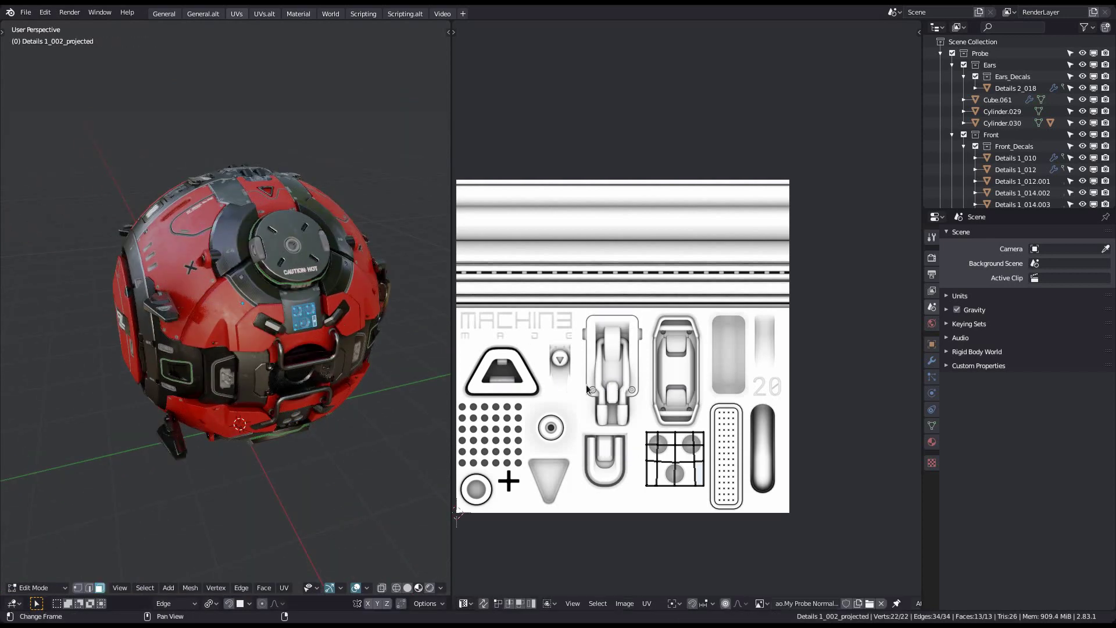
{"action": "middle_click_drag", "start_coordinate": [586, 385], "coordinate": [622, 321]}
{"action": "key", "text": "Tab"}
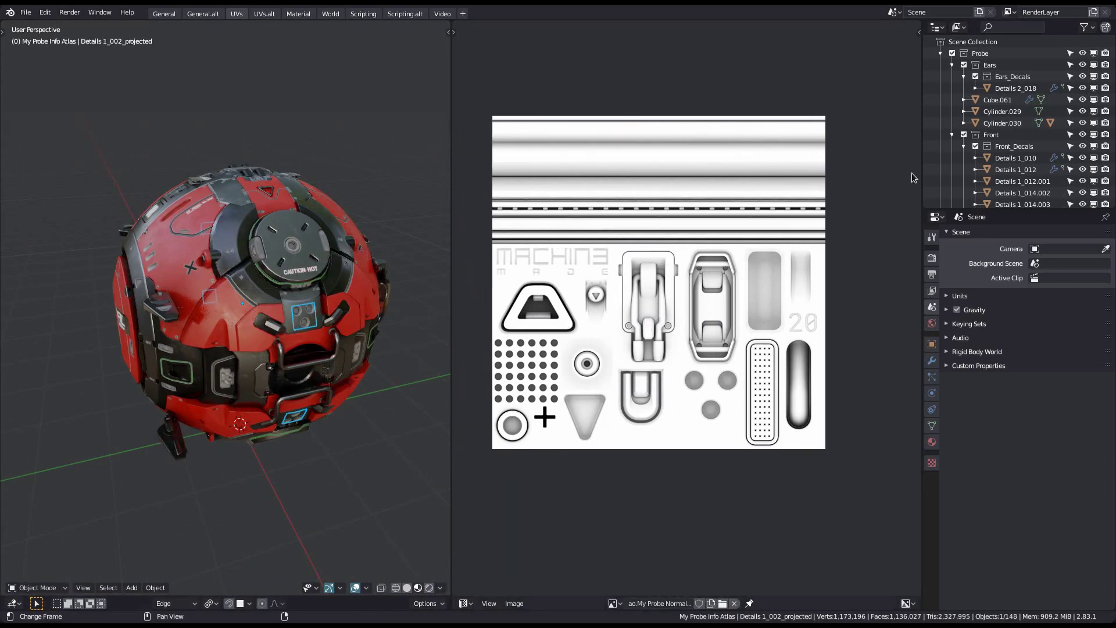
Collapse the collection hierarchy and select all objects of the My Probe Normal Atlas collection
{"action": "left_click", "coordinate": [1019, 46]}
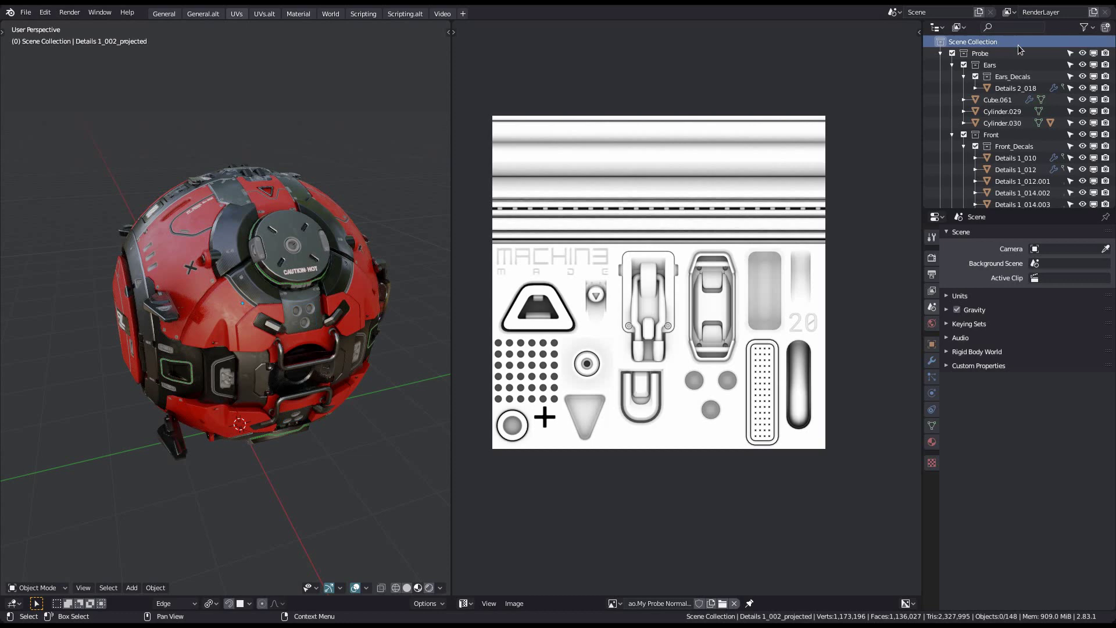
{"action": "key", "text": "shift+a"}
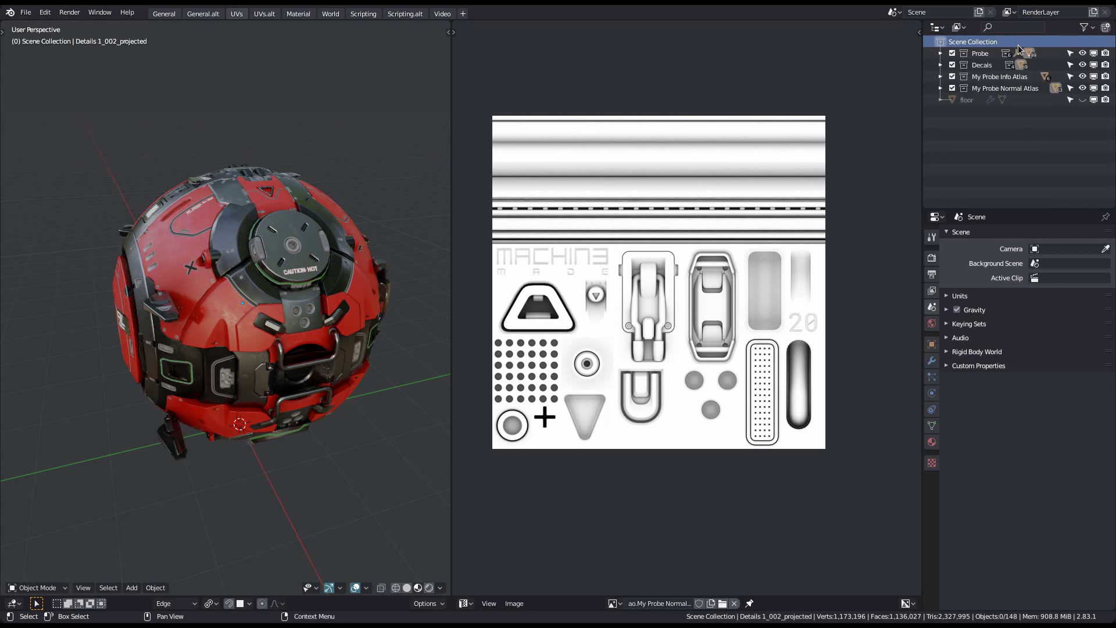
{"action": "right_click", "coordinate": [1002, 88]}
{"action": "left_click", "coordinate": [952, 126]}
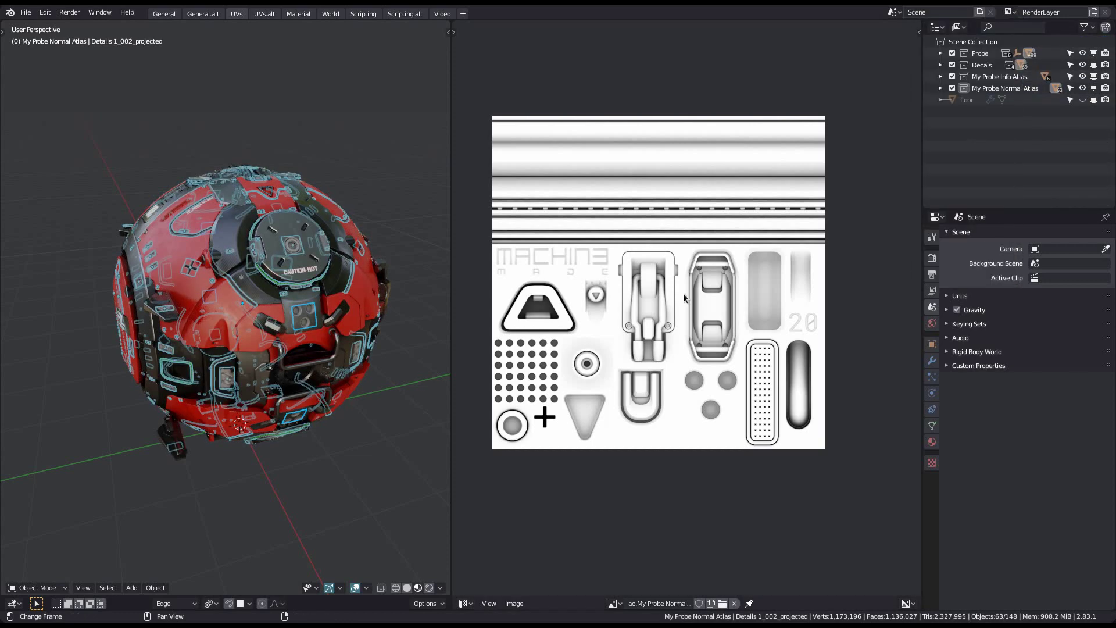
Open the selected normal atlas decals in edit mode and examine their combined UV layout in a full-screen UV editor
{"action": "key", "text": "Tab"}
{"action": "key", "text": "ctrl+alt+space"}
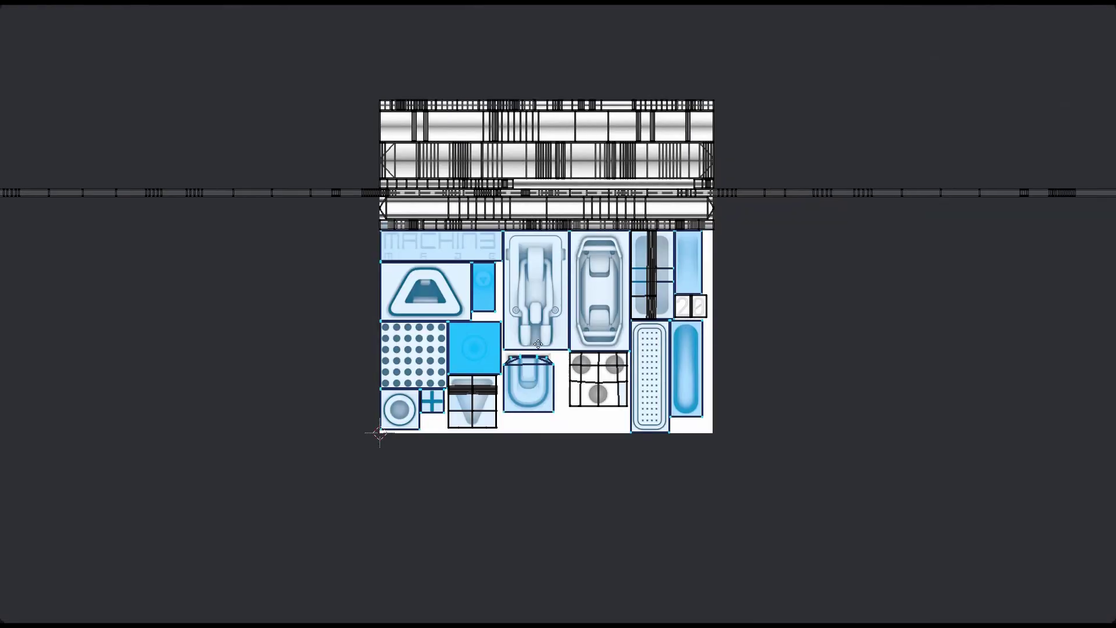
{"action": "scroll", "coordinate": [557, 346], "scroll_direction": "up", "scroll_amount": 4}
{"action": "middle_click_drag", "start_coordinate": [553, 347], "coordinate": [254, 353]}
{"action": "middle_click_drag", "start_coordinate": [481, 170], "coordinate": [487, 285]}
{"action": "scroll", "coordinate": [614, 333], "scroll_direction": "down", "scroll_amount": 4}
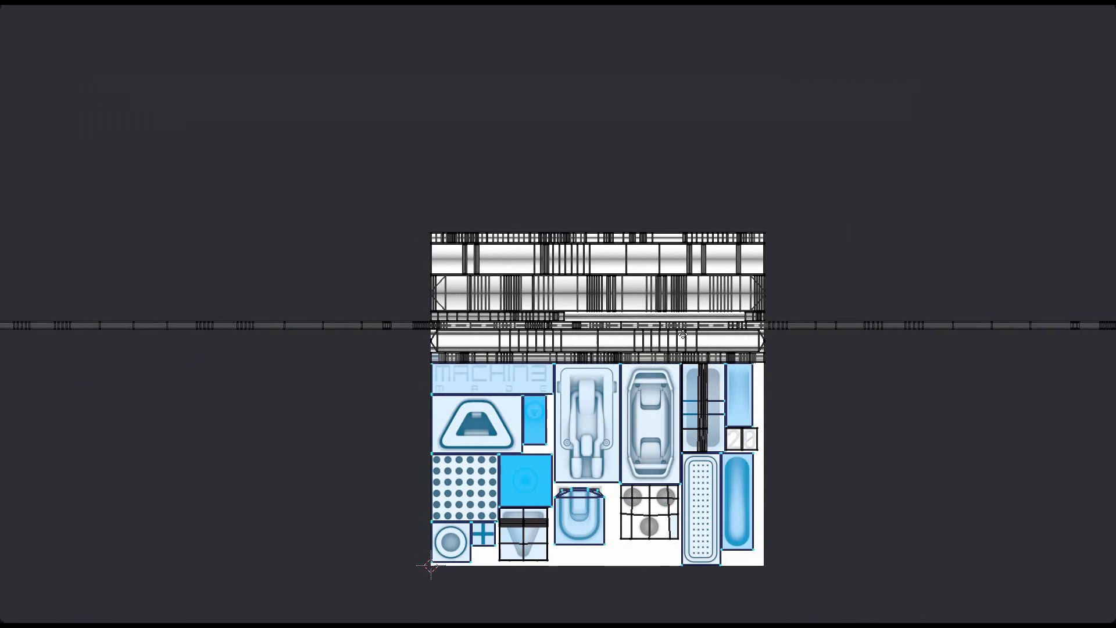
{"action": "middle_click_drag", "start_coordinate": [683, 335], "coordinate": [861, 335]}
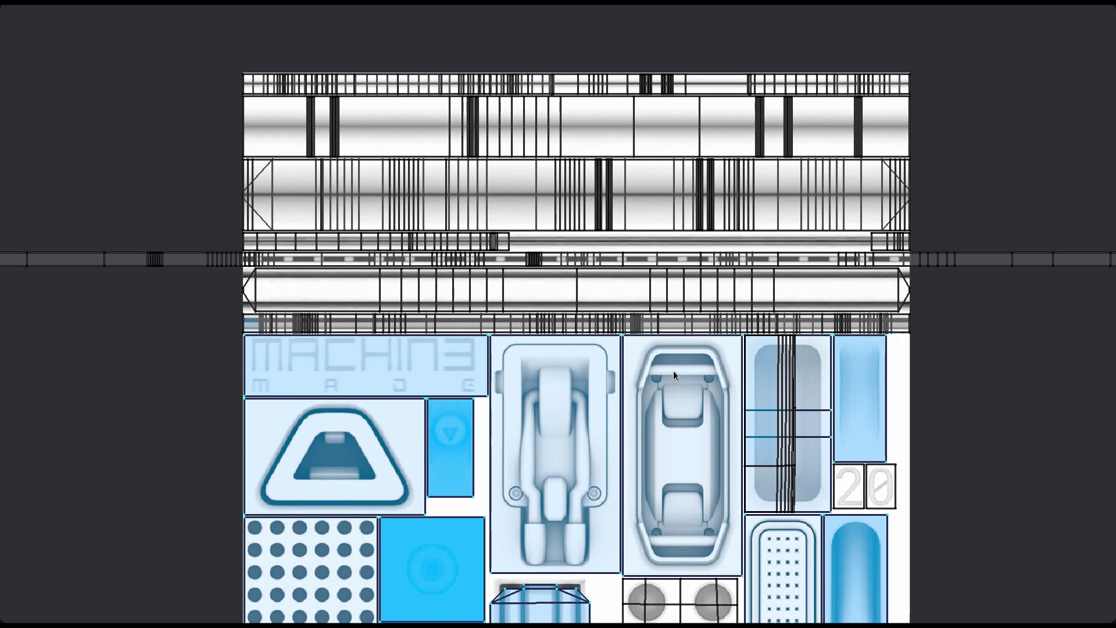
Exit the full-screen UV editor, return to object mode and clear the decal selection
{"action": "key", "text": "ctrl+alt+space"}
{"action": "scroll", "coordinate": [692, 290], "scroll_direction": "down", "scroll_amount": 4}
{"action": "middle_click_drag", "start_coordinate": [291, 314], "coordinate": [343, 318]}
{"action": "key", "text": "Tab"}
{"action": "key", "text": "alt+a"}
{"action": "scroll", "coordinate": [344, 318], "scroll_direction": "up", "scroll_amount": 1}
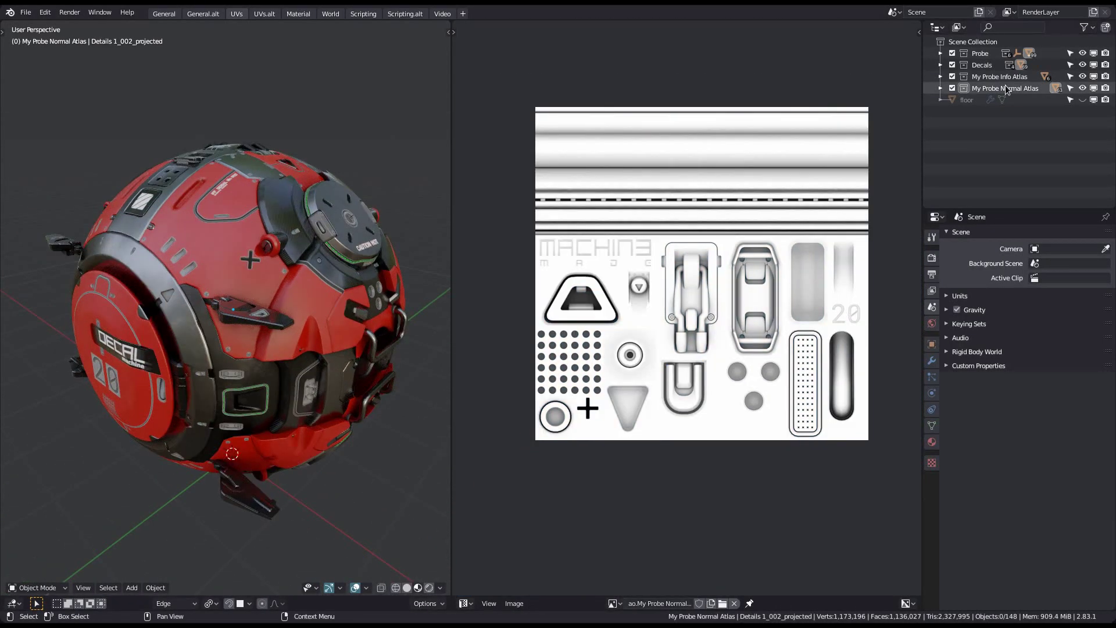
Select all objects of the My Probe Info Atlas collection and turn the view to the probe's front
{"action": "left_click", "coordinate": [1012, 77]}
{"action": "right_click", "coordinate": [1013, 78]}
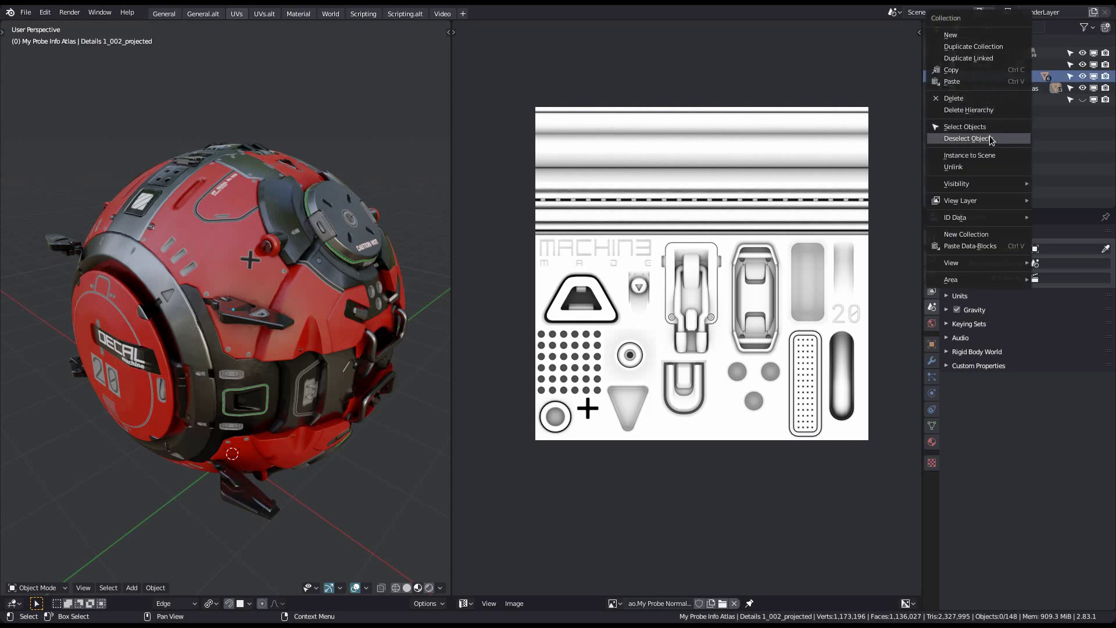
{"action": "left_click", "coordinate": [965, 127]}
{"action": "middle_click_drag", "start_coordinate": [233, 314], "coordinate": [254, 317]}
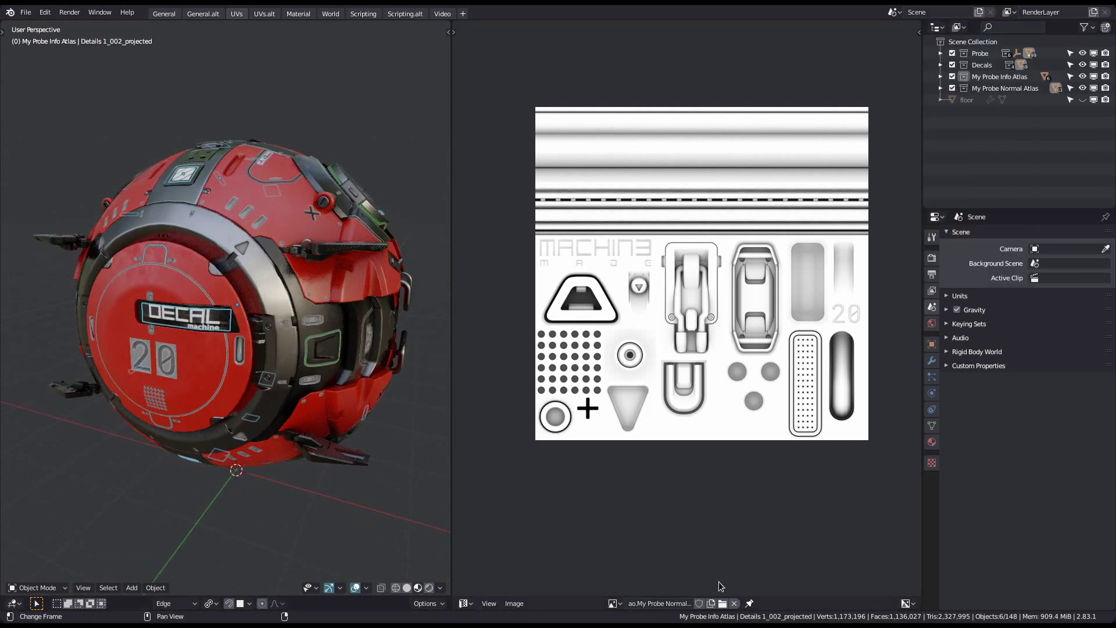
Replace the displayed image with alpha.My Probe Info Atlas and examine the selected decals' UVs on it in edit mode
{"action": "left_click", "coordinate": [735, 604]}
{"action": "left_click", "coordinate": [638, 604]}
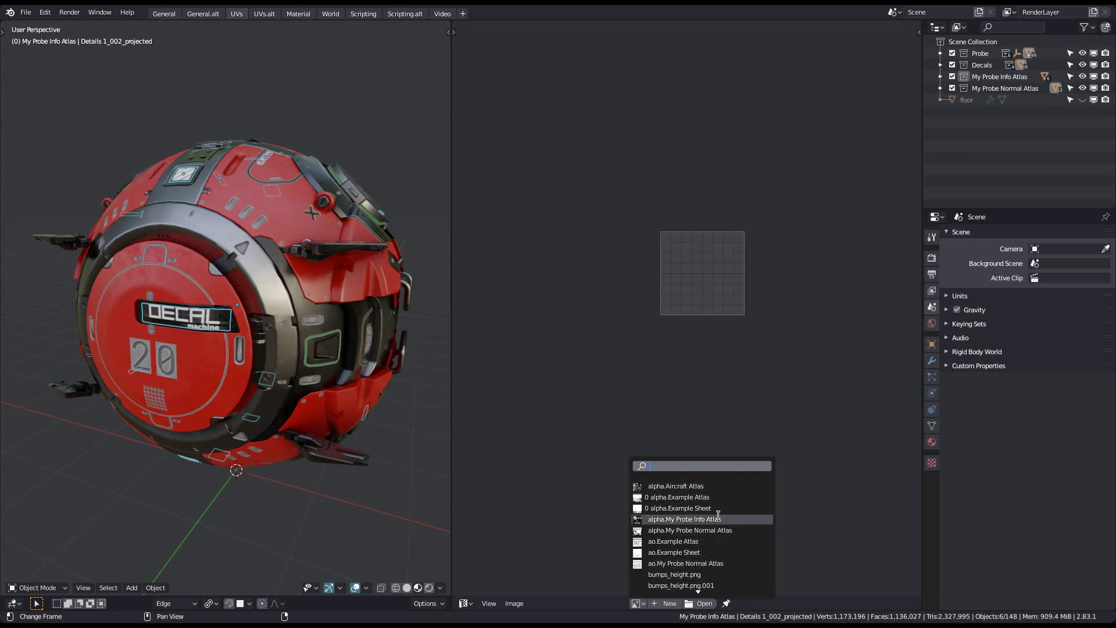
{"action": "left_click", "coordinate": [698, 520]}
{"action": "key", "text": "Tab"}
{"action": "scroll", "coordinate": [623, 363], "scroll_direction": "up", "scroll_amount": 5}
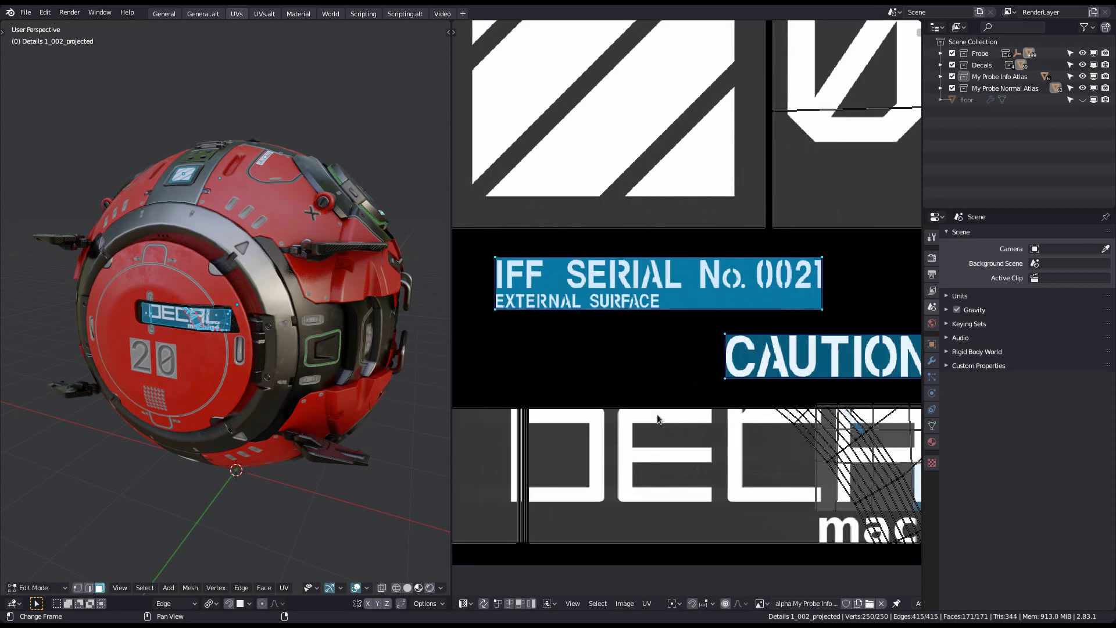
{"action": "scroll", "coordinate": [687, 346], "scroll_direction": "down", "scroll_amount": 3}
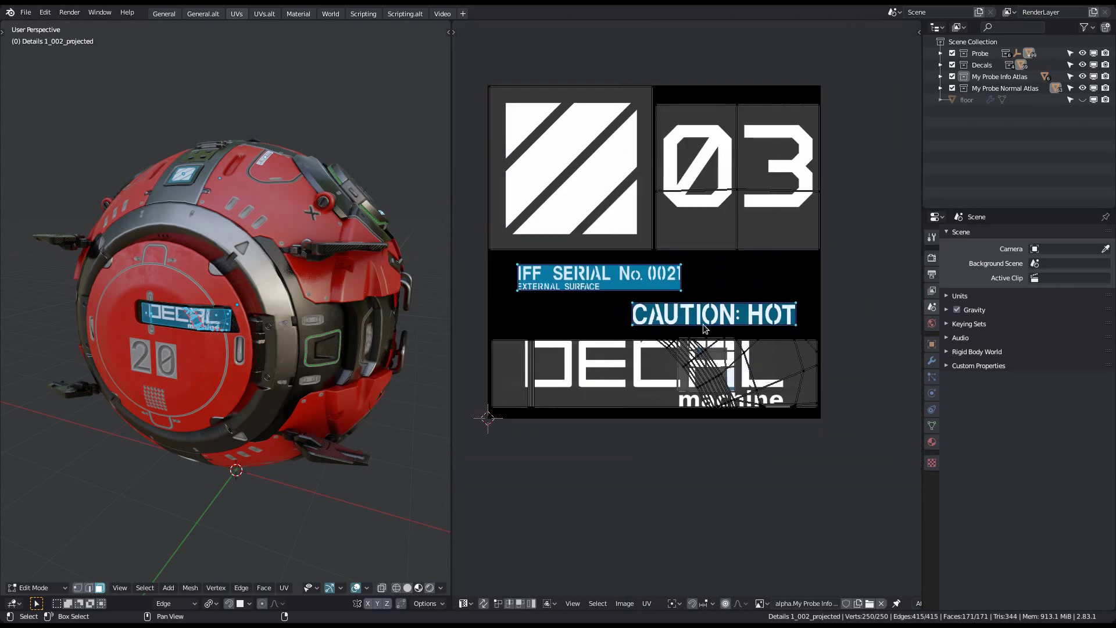
{"action": "middle_click_drag", "start_coordinate": [703, 323], "coordinate": [706, 384]}
Select the linked faces of the DECALmachine logo decal, examine their UVs on the info atlas and leave edit mode
{"action": "middle_click_drag", "start_coordinate": [263, 325], "coordinate": [297, 328]}
{"action": "scroll", "coordinate": [297, 329], "scroll_direction": "up", "scroll_amount": 4}
{"action": "left_click", "coordinate": [283, 303]}
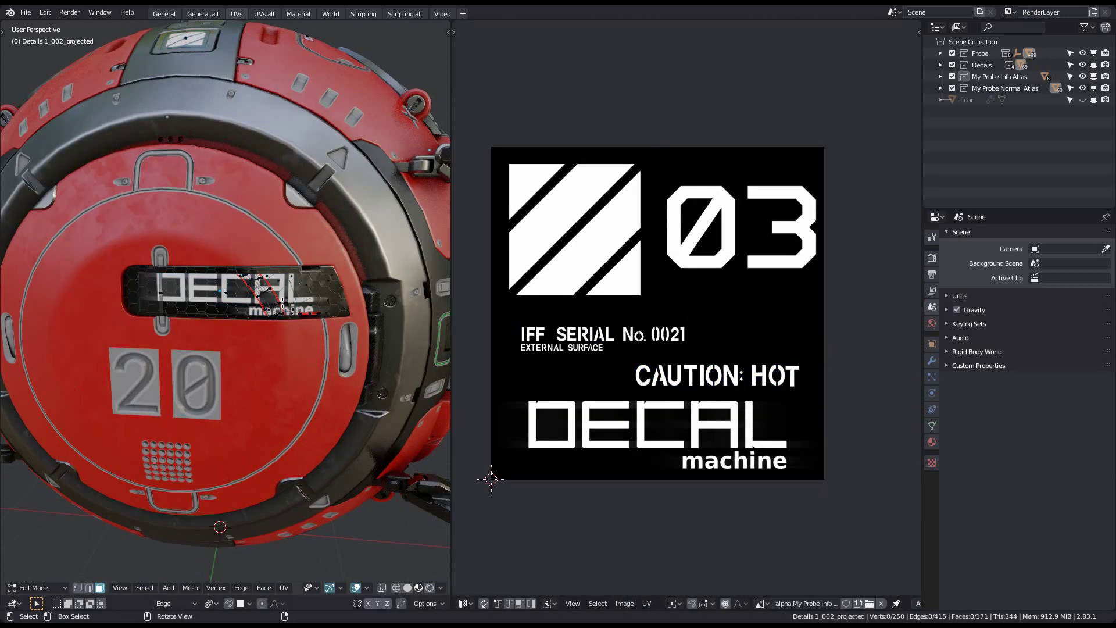
{"action": "key", "text": "ctrl+l"}
{"action": "middle_click_drag", "start_coordinate": [669, 455], "coordinate": [698, 433]}
{"action": "scroll", "coordinate": [698, 432], "scroll_direction": "up", "scroll_amount": 3}
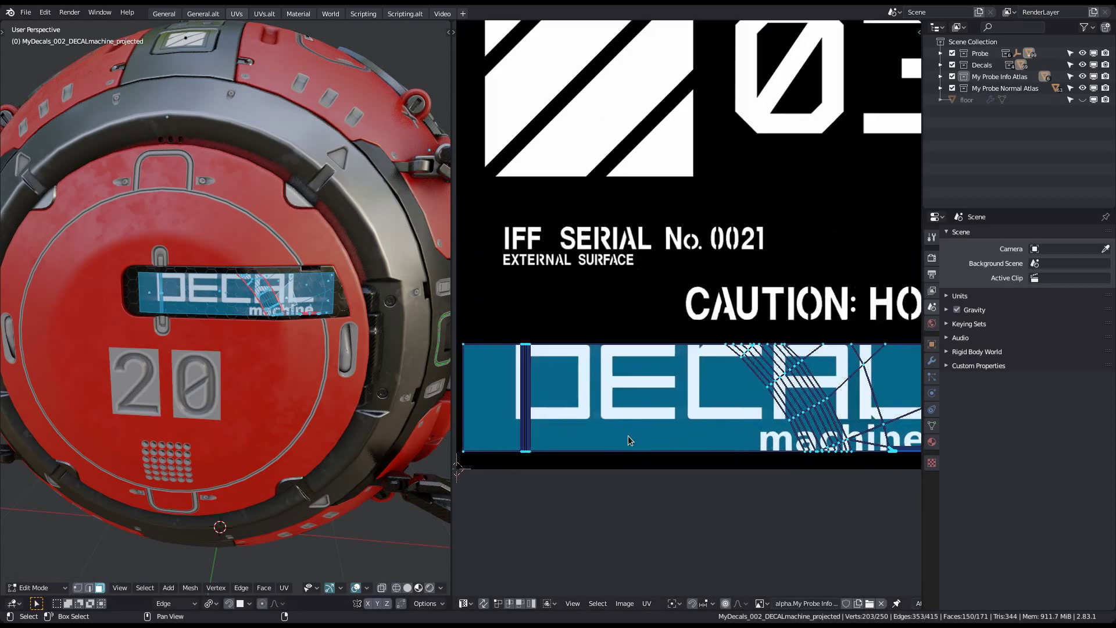
{"action": "scroll", "coordinate": [675, 388], "scroll_direction": "down", "scroll_amount": 4}
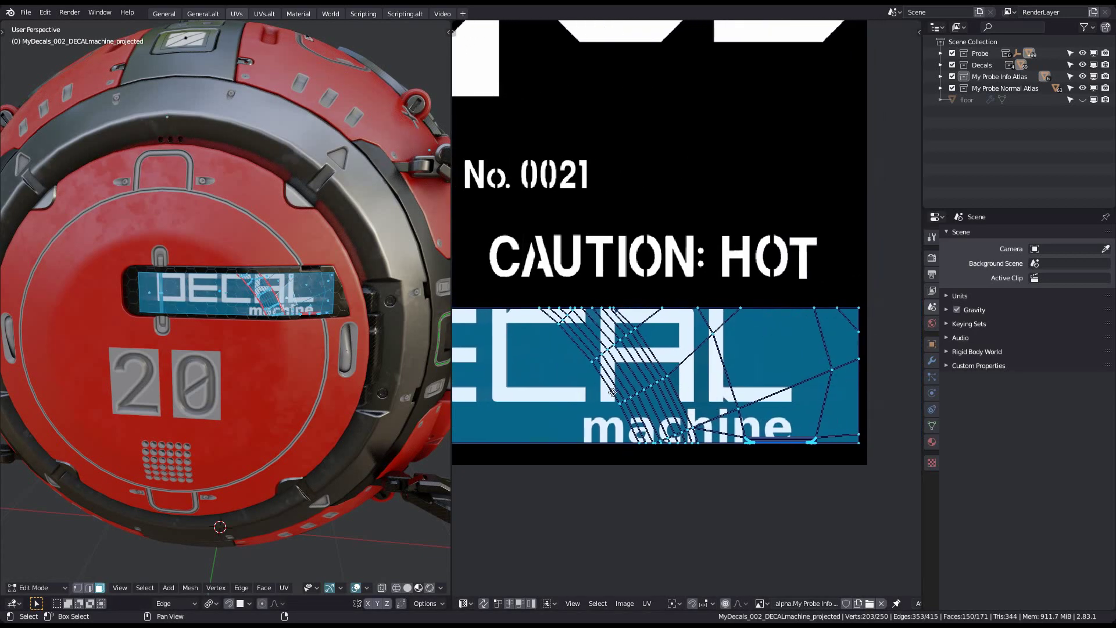
{"action": "scroll", "coordinate": [684, 317], "scroll_direction": "down", "scroll_amount": 3}
{"action": "key", "text": "Tab"}
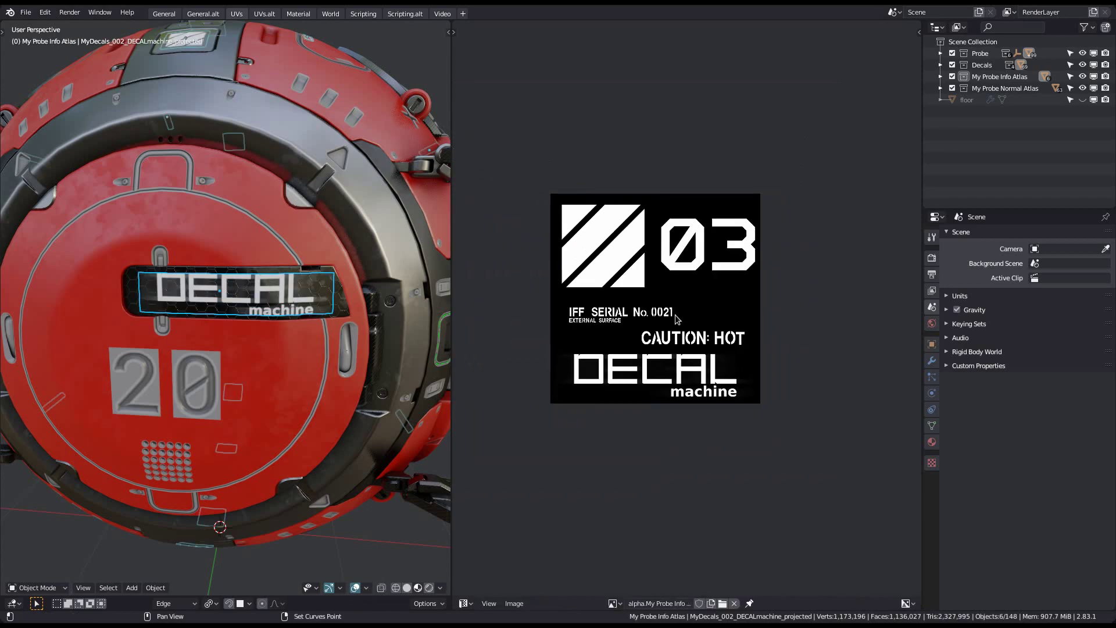
Clear the decal selection and return to the General workspace with the whole probe in view
{"action": "middle_click_drag", "start_coordinate": [676, 317], "coordinate": [688, 335]}
{"action": "mouse_move", "coordinate": [320, 355]}
{"action": "middle_mouse_down"}
{"action": "mouse_move", "coordinate": [243, 372]}
{"action": "mouse_move", "coordinate": [332, 347]}
{"action": "middle_mouse_up"}
{"action": "scroll", "coordinate": [333, 347], "scroll_direction": "down", "scroll_amount": 3}
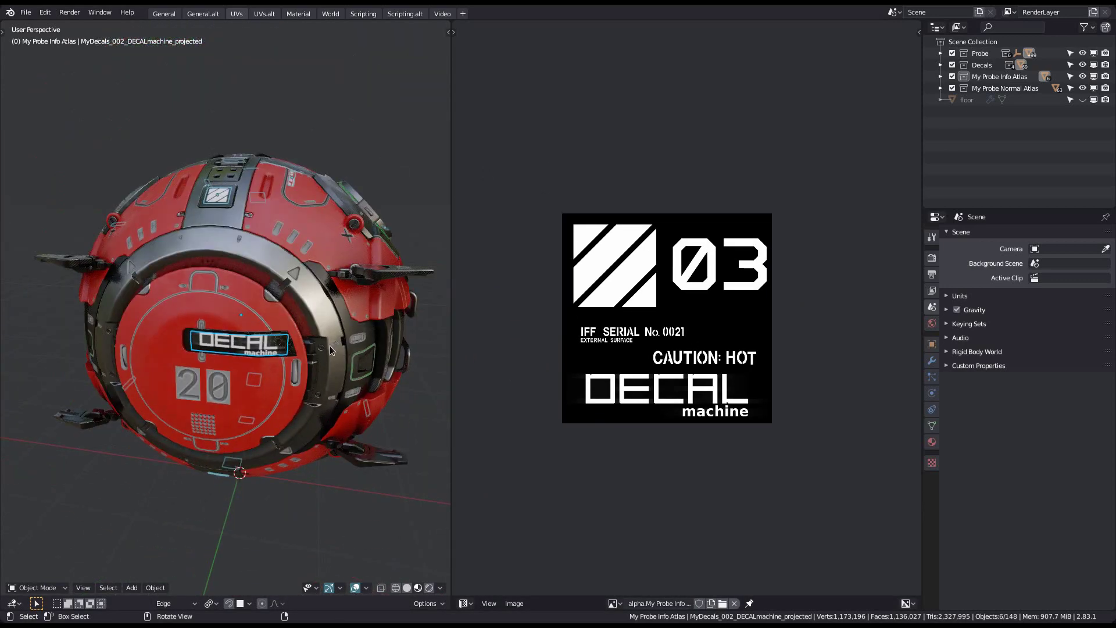
{"action": "key", "text": "alt+a"}
{"action": "key", "text": "Pause"}
{"action": "middle_click_drag", "start_coordinate": [426, 348], "coordinate": [336, 346]}
{"action": "scroll", "coordinate": [336, 346], "scroll_direction": "down", "scroll_amount": 3}
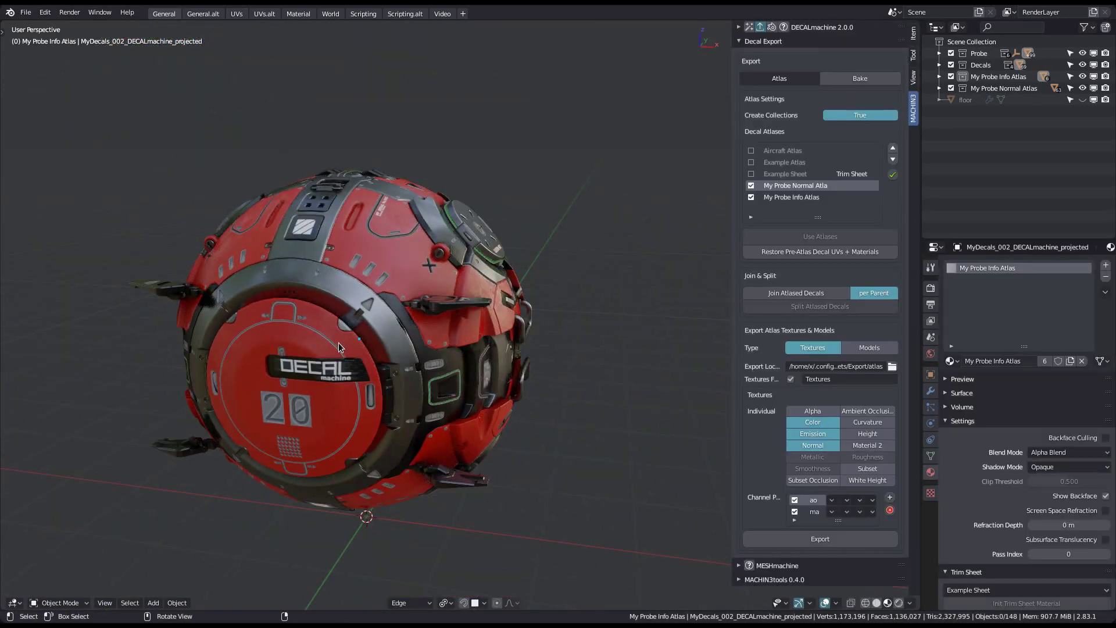
Select several normal decals one by one around the IFF serial text, ending with the screw decal, to check their material
{"action": "middle_click_drag", "start_coordinate": [392, 364], "coordinate": [399, 387]}
{"action": "scroll", "coordinate": [397, 375], "scroll_direction": "up", "scroll_amount": 6}
{"action": "left_click", "coordinate": [392, 343]}
{"action": "middle_click_drag", "start_coordinate": [503, 320], "coordinate": [432, 301]}
{"action": "left_click", "coordinate": [432, 301]}
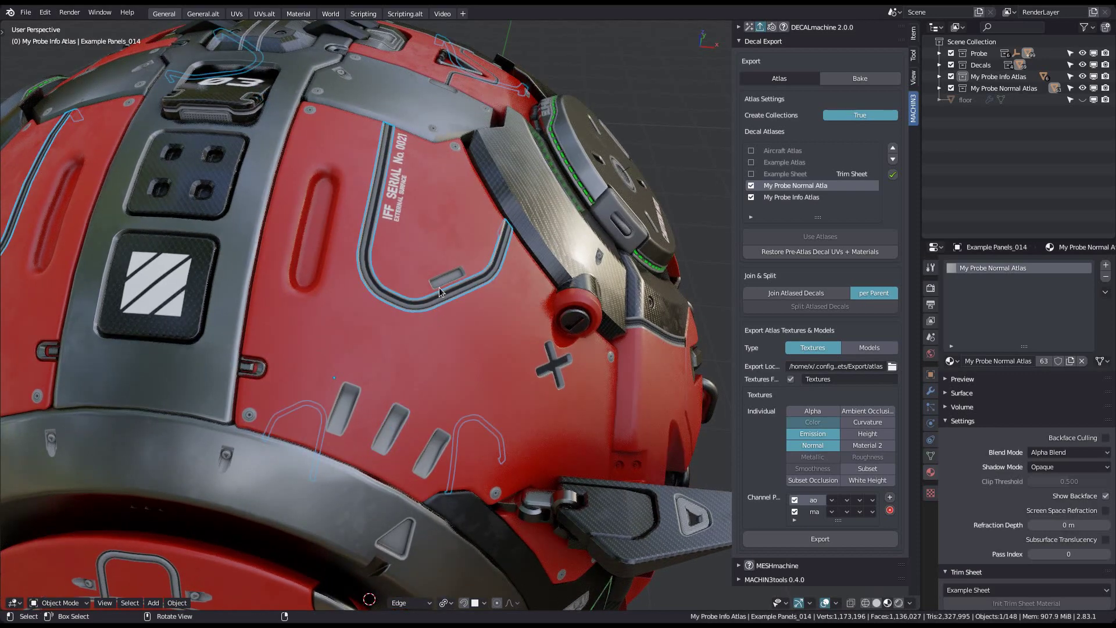
{"action": "left_click", "coordinate": [445, 278]}
{"action": "middle_click_drag", "start_coordinate": [442, 291], "coordinate": [382, 306]}
{"action": "middle_click_drag", "start_coordinate": [340, 365], "coordinate": [341, 354], "text": "ctrl"}
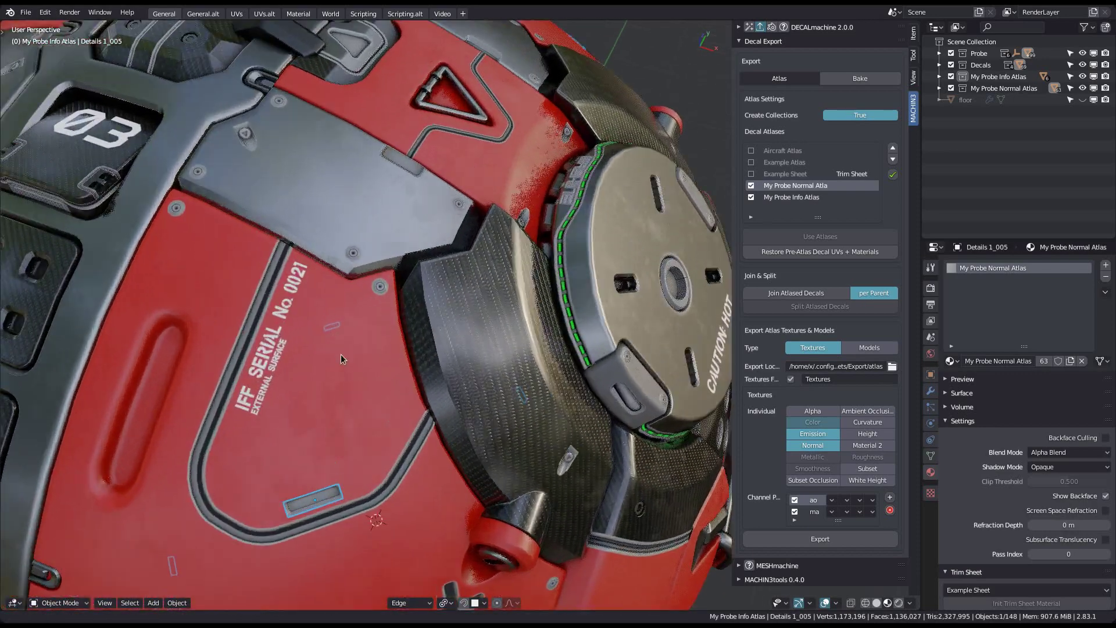
{"action": "scroll", "coordinate": [340, 359], "scroll_direction": "up", "scroll_amount": 3}
{"action": "left_click", "coordinate": [410, 271]}
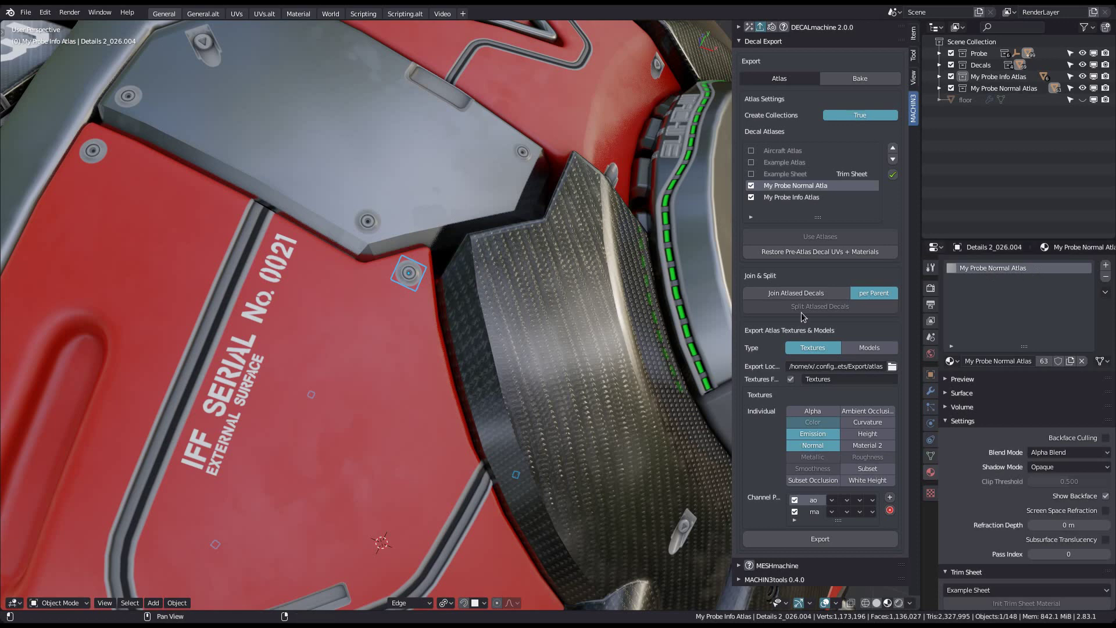
Switch to the Material workspace and show the node editor of the My Probe Normal Atlas material full-screen
{"action": "scroll", "coordinate": [494, 337], "scroll_direction": "down", "scroll_amount": 6}
{"action": "middle_click_drag", "start_coordinate": [495, 338], "coordinate": [513, 277]}
{"action": "key", "text": "Pause"}
{"action": "middle_click_drag", "start_coordinate": [430, 401], "coordinate": [342, 403]}
{"action": "scroll", "coordinate": [342, 404], "scroll_direction": "down", "scroll_amount": 1}
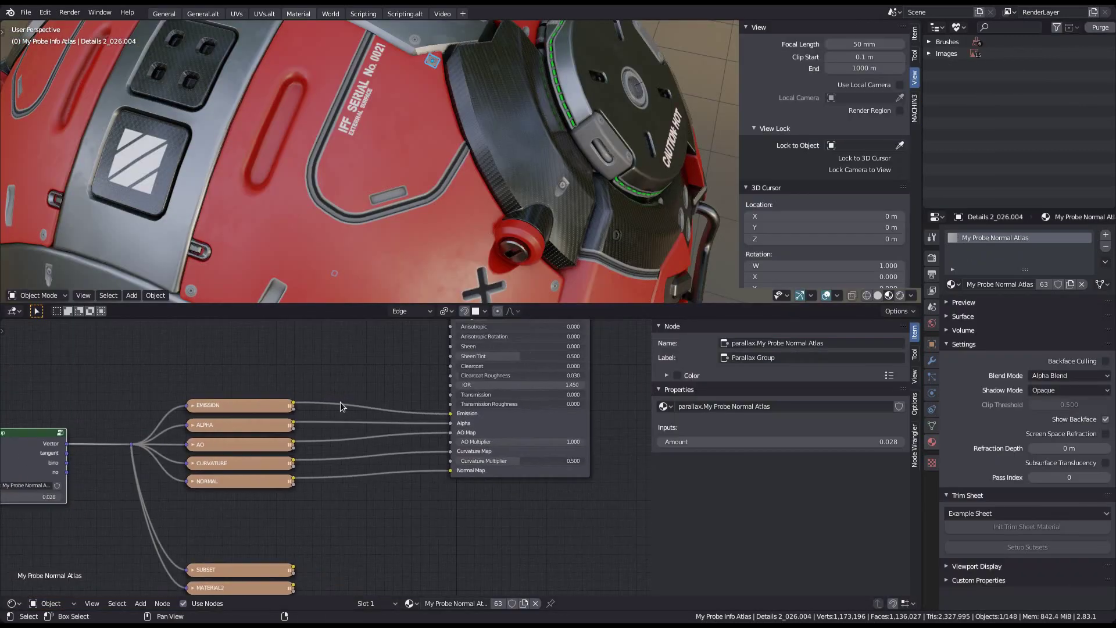
{"action": "scroll", "coordinate": [413, 416], "scroll_direction": "down", "scroll_amount": 4}
{"action": "key", "text": "ctrl+alt+space"}
{"action": "scroll", "coordinate": [556, 320], "scroll_direction": "down", "scroll_amount": 3}
Examine the My Probe Normal Atlas node tree, from the Parallax Group through the texture nodes to the Atlas Group
{"action": "middle_click_drag", "start_coordinate": [555, 320], "coordinate": [398, 441]}
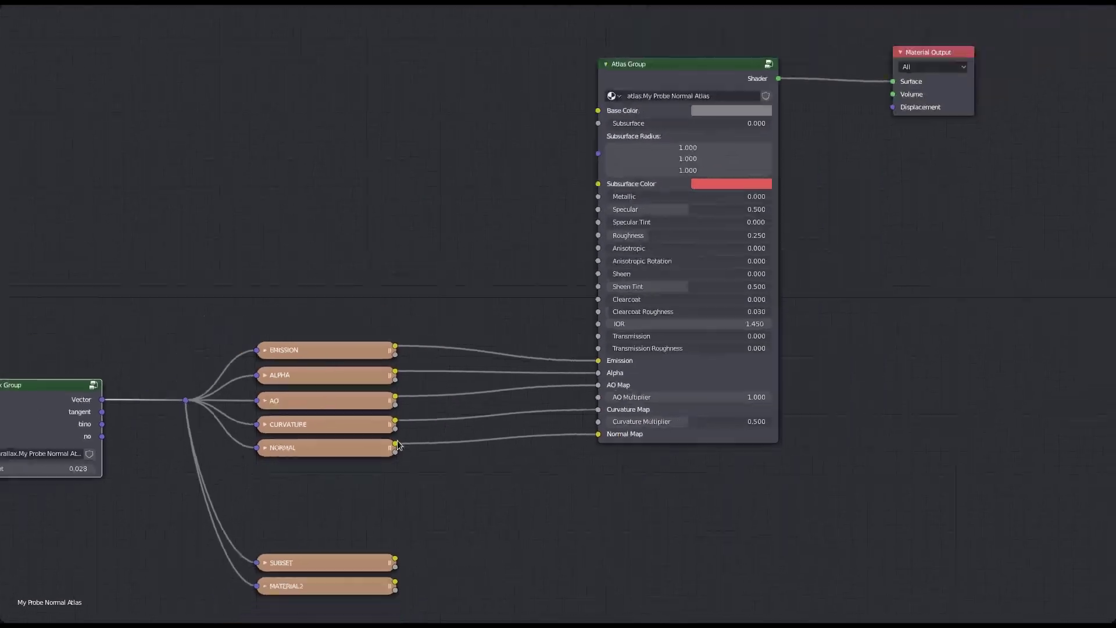
{"action": "middle_click_drag", "start_coordinate": [522, 327], "coordinate": [490, 386]}
{"action": "scroll", "coordinate": [490, 386], "scroll_direction": "down", "scroll_amount": 1}
{"action": "middle_click_drag", "start_coordinate": [264, 415], "coordinate": [340, 296]}
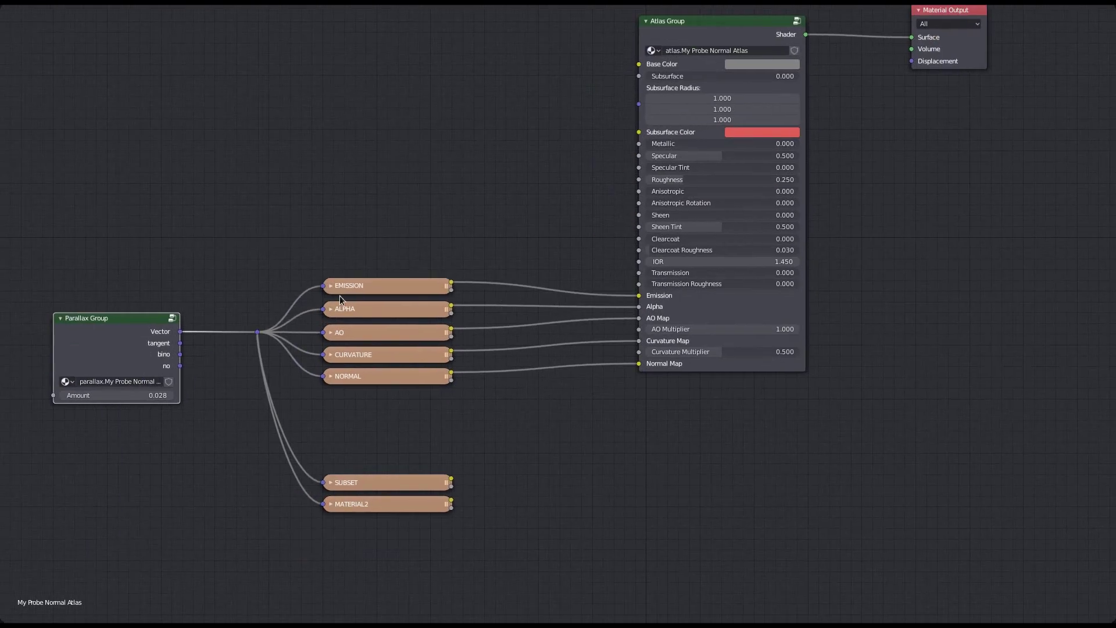
{"action": "scroll", "coordinate": [343, 300], "scroll_direction": "up", "scroll_amount": 1}
{"action": "middle_click_drag", "start_coordinate": [372, 357], "coordinate": [368, 414]}
{"action": "scroll", "coordinate": [544, 303], "scroll_direction": "up", "scroll_amount": 1}
{"action": "middle_click_drag", "start_coordinate": [543, 304], "coordinate": [430, 417]}
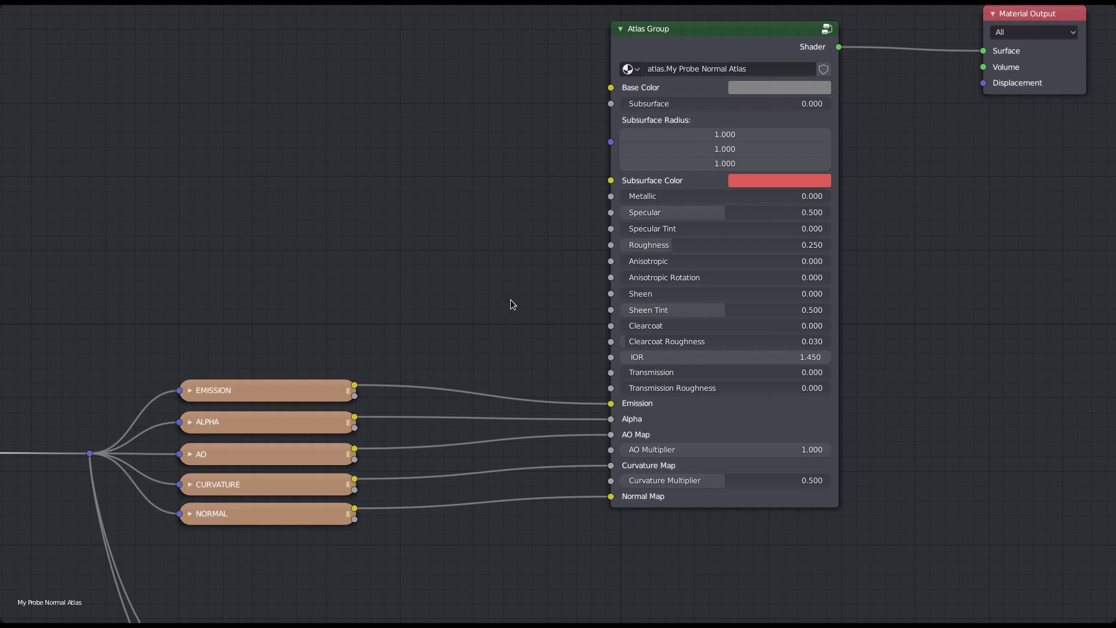
Exit the full-screen node editor and return to the General workspace
{"action": "key", "text": "ctrl+space"}
{"action": "middle_click_drag", "start_coordinate": [483, 299], "coordinate": [510, 186]}
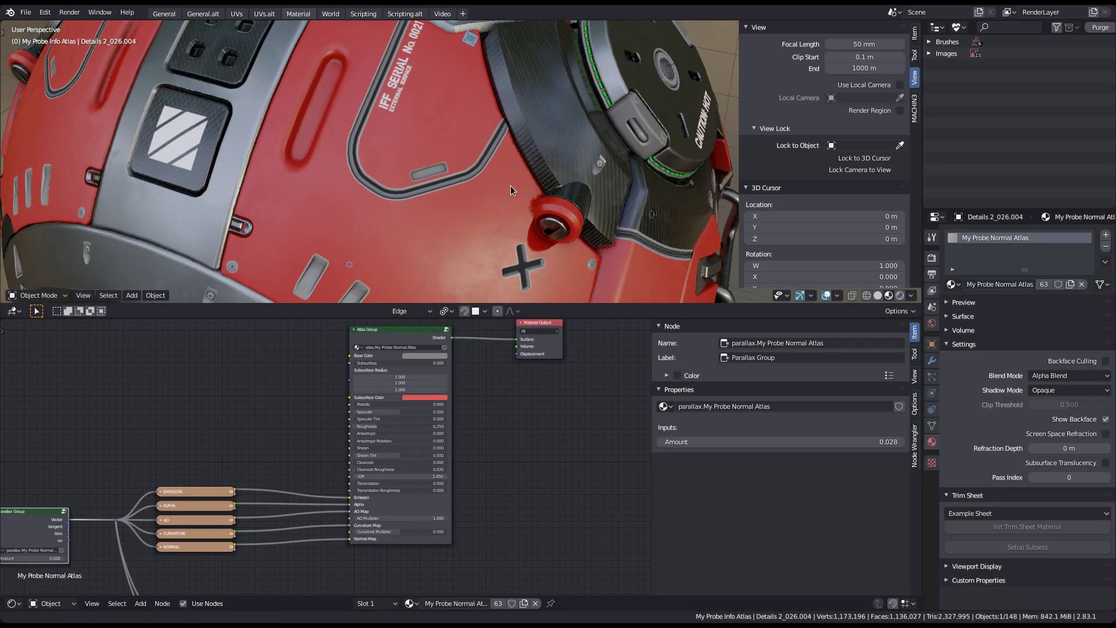
{"action": "key", "text": "ctrl+space"}
{"action": "middle_click_drag", "start_coordinate": [365, 219], "coordinate": [521, 206]}
{"action": "scroll", "coordinate": [449, 282], "scroll_direction": "down", "scroll_amount": 4}
{"action": "scroll", "coordinate": [487, 279], "scroll_direction": "up", "scroll_amount": 1}
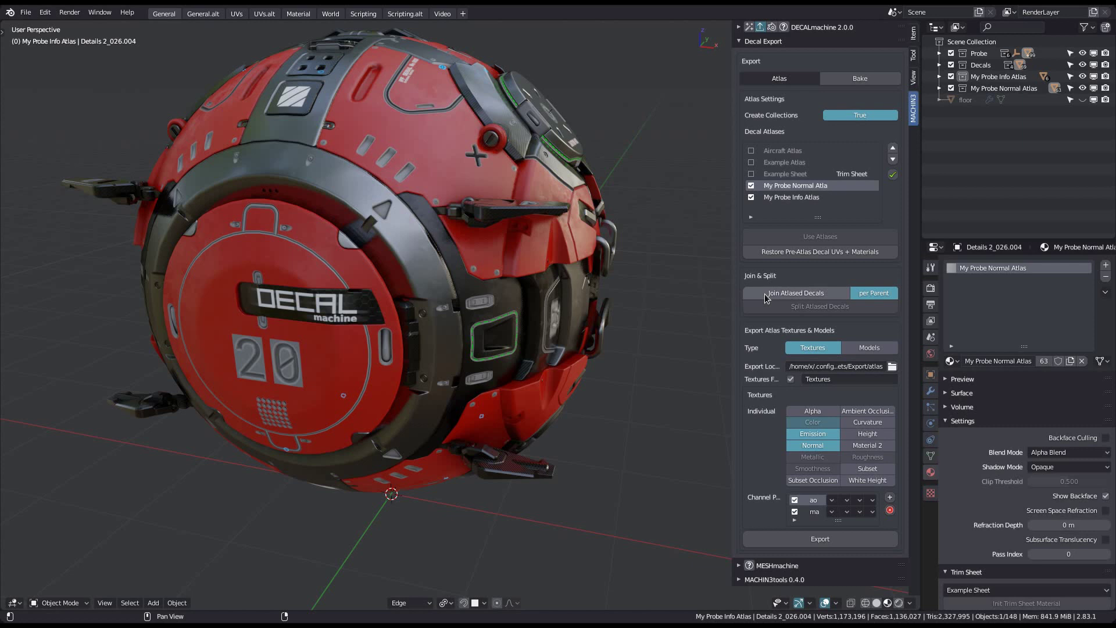
Select the three slot decals above the probe's front ring one after another to inspect them as separate objects
{"action": "middle_click_drag", "start_coordinate": [445, 273], "coordinate": [467, 312]}
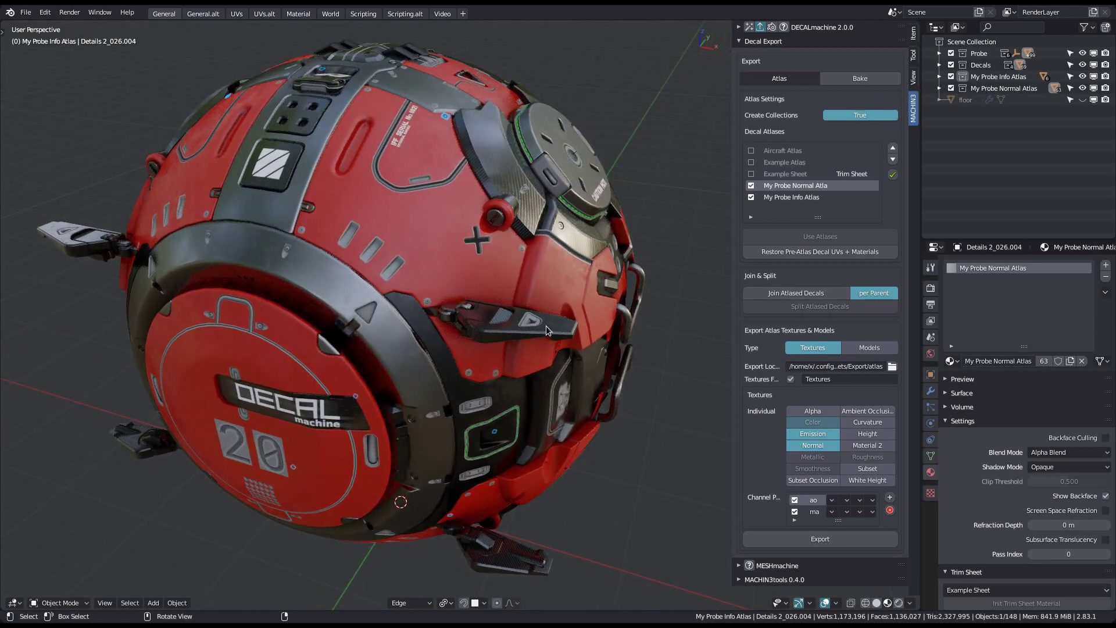
{"action": "middle_click_drag", "start_coordinate": [546, 326], "coordinate": [556, 309]}
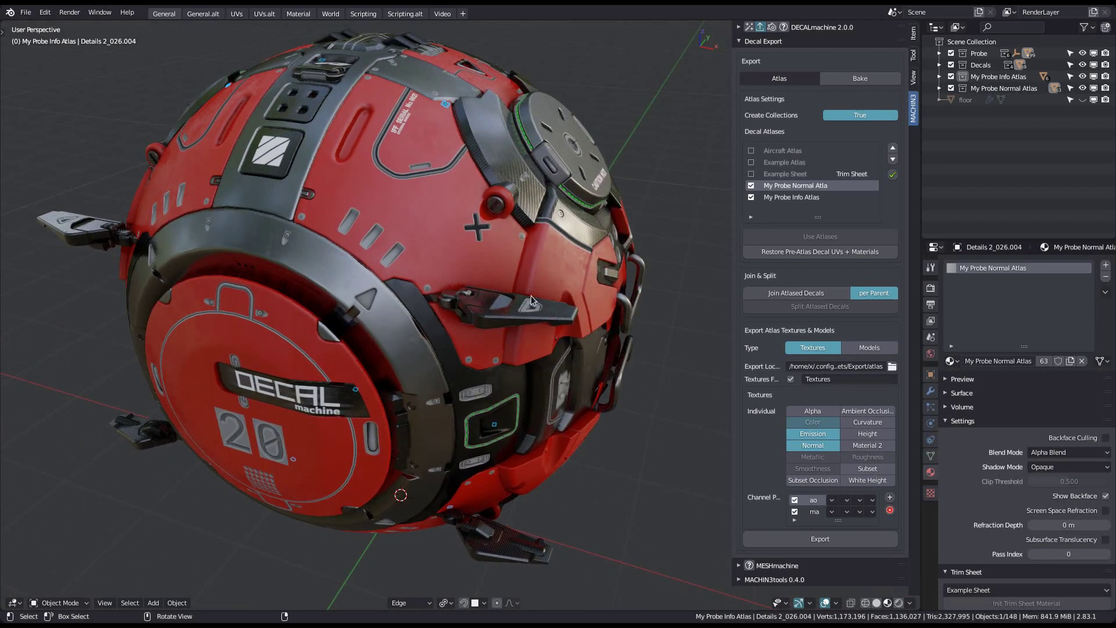
{"action": "middle_click_drag", "start_coordinate": [400, 242], "coordinate": [476, 270]}
{"action": "left_click", "coordinate": [491, 277]}
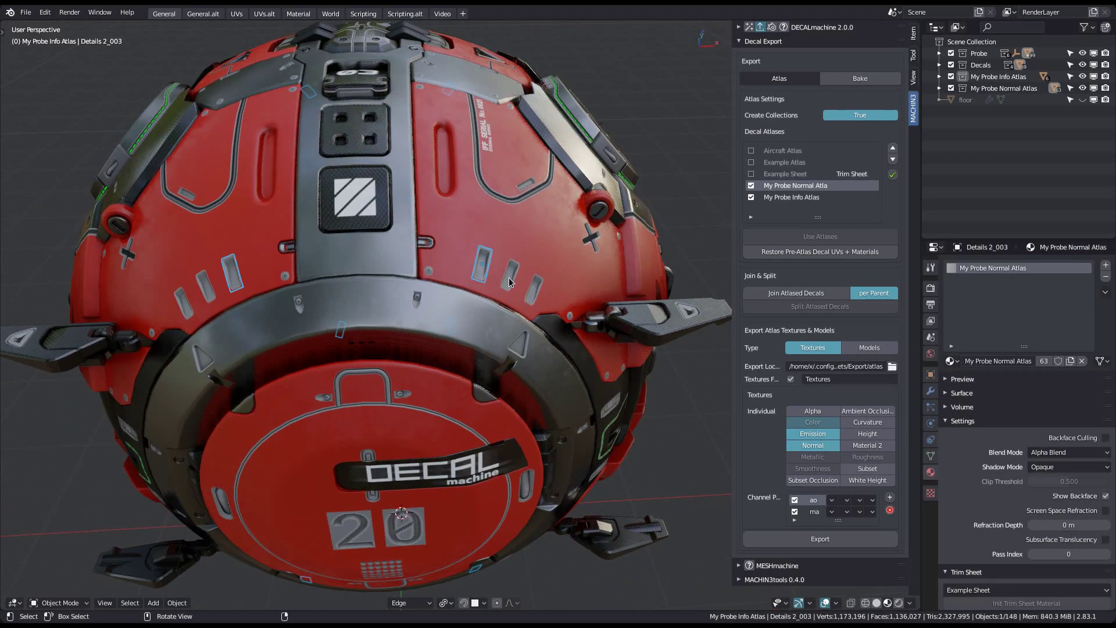
{"action": "left_click", "coordinate": [509, 279]}
{"action": "left_click", "coordinate": [533, 290]}
Clear the selection and join the atlased decals with per Parent enabled
{"action": "middle_click_drag", "start_coordinate": [533, 291], "coordinate": [435, 277]}
{"action": "left_click", "coordinate": [404, 242]}
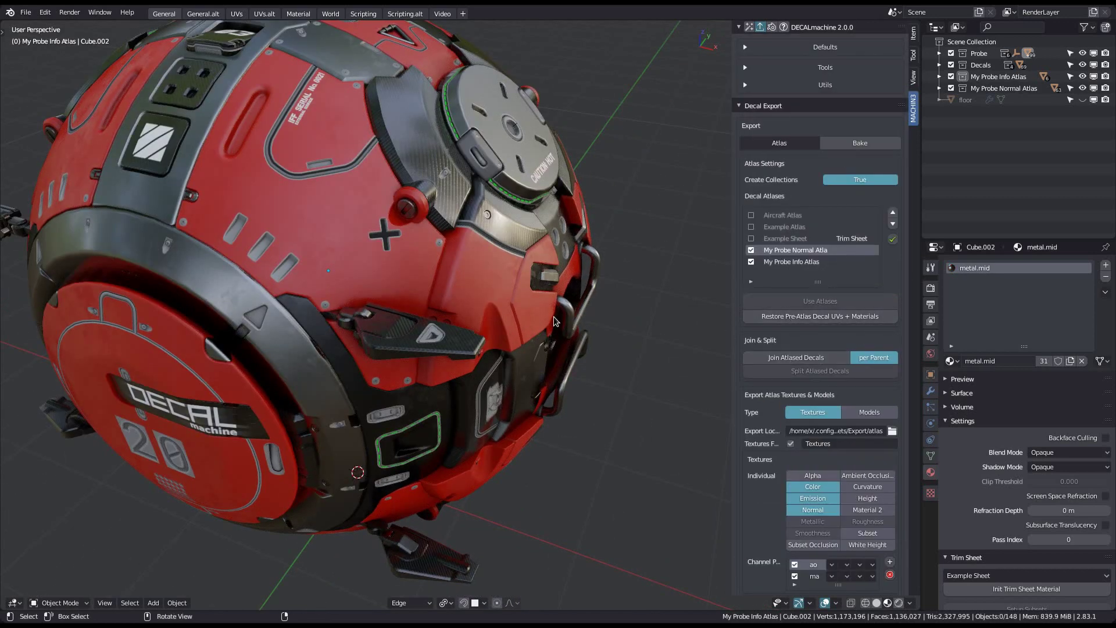
{"action": "middle_click_drag", "start_coordinate": [556, 321], "coordinate": [582, 359], "text": "shift"}
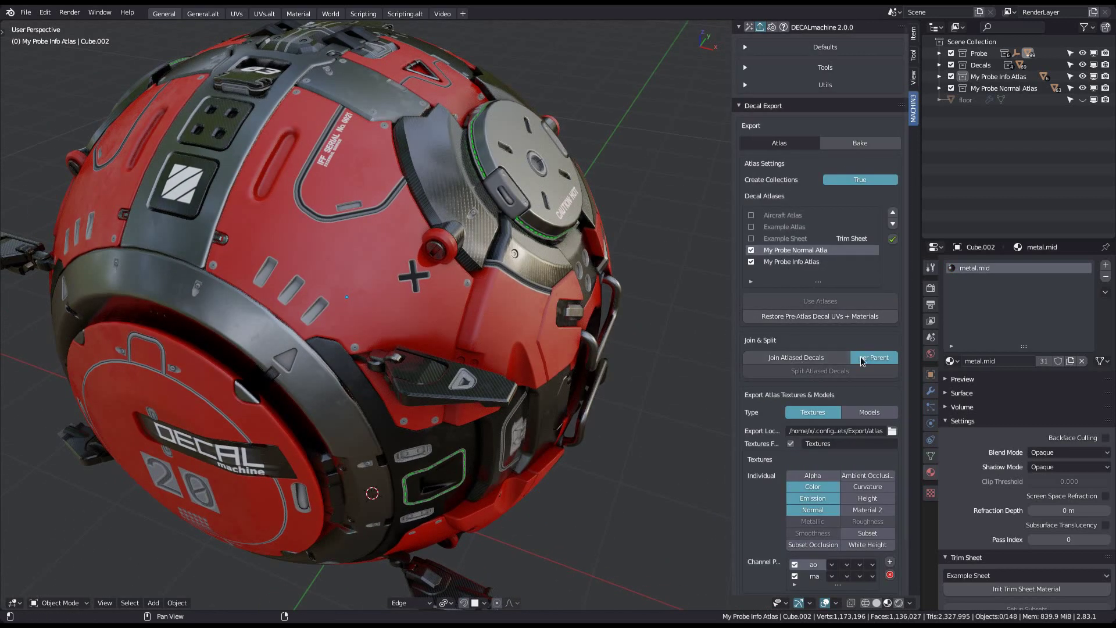
{"action": "left_click", "coordinate": [798, 362]}
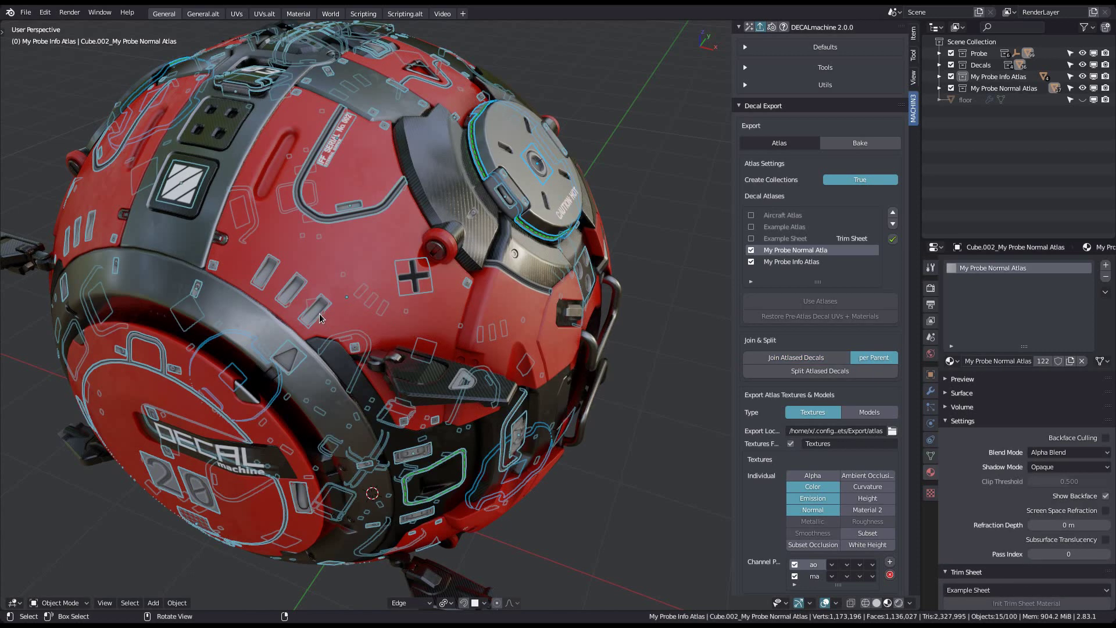
Isolate the joined normal atlas decals of the red shell, examine them, restore the full scene and clear the selection
{"action": "key", "text": "f"}
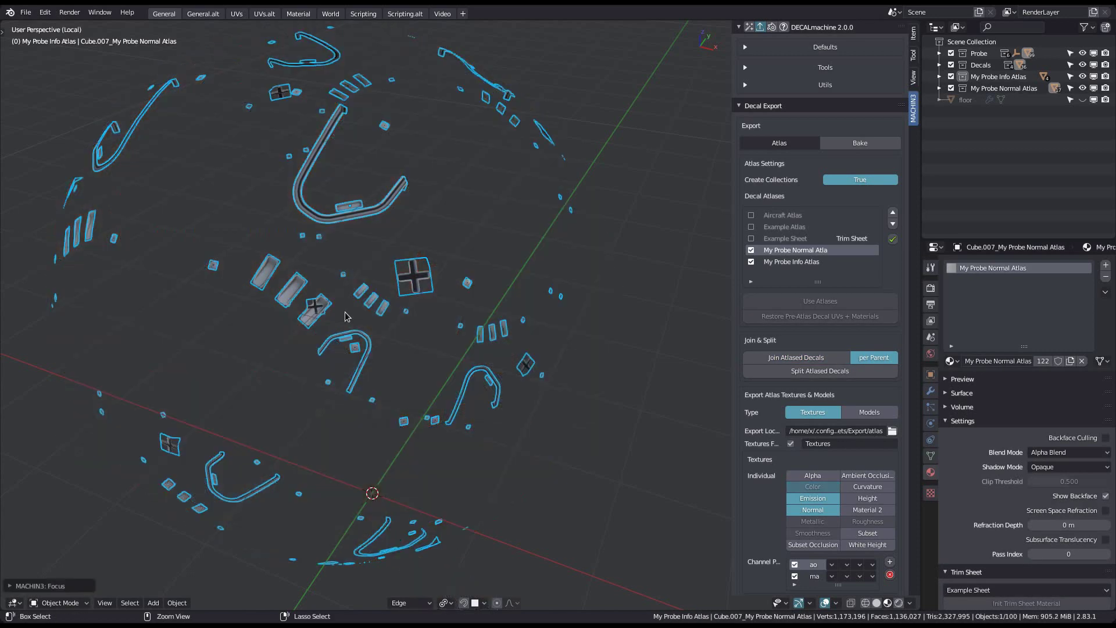
{"action": "middle_click_drag", "start_coordinate": [312, 315], "coordinate": [350, 311]}
{"action": "key", "text": "ctrl+f"}
{"action": "key", "text": "alt+a"}
Isolate the joined normal atlas decals of the round front lid, examine them, restore the full scene and deselect everything
{"action": "left_click", "coordinate": [493, 241]}
{"action": "middle_click_drag", "start_coordinate": [493, 241], "coordinate": [280, 340]}
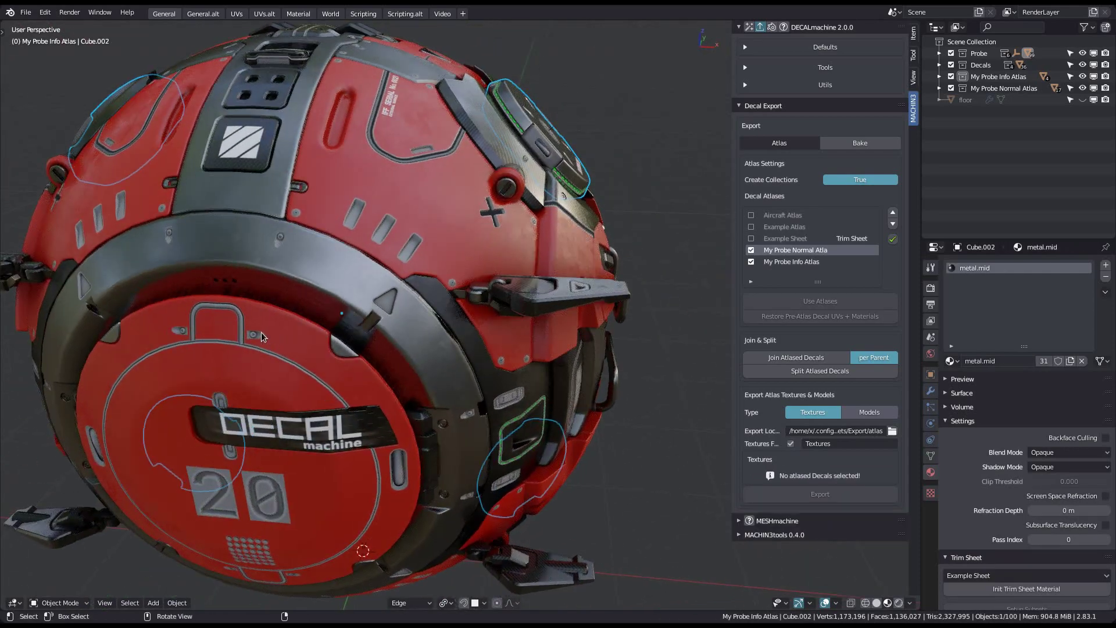
{"action": "left_click", "coordinate": [261, 334]}
{"action": "key", "text": "f"}
{"action": "middle_click_drag", "start_coordinate": [376, 306], "coordinate": [430, 319]}
{"action": "key", "text": "f"}
{"action": "key", "text": "alt+a"}
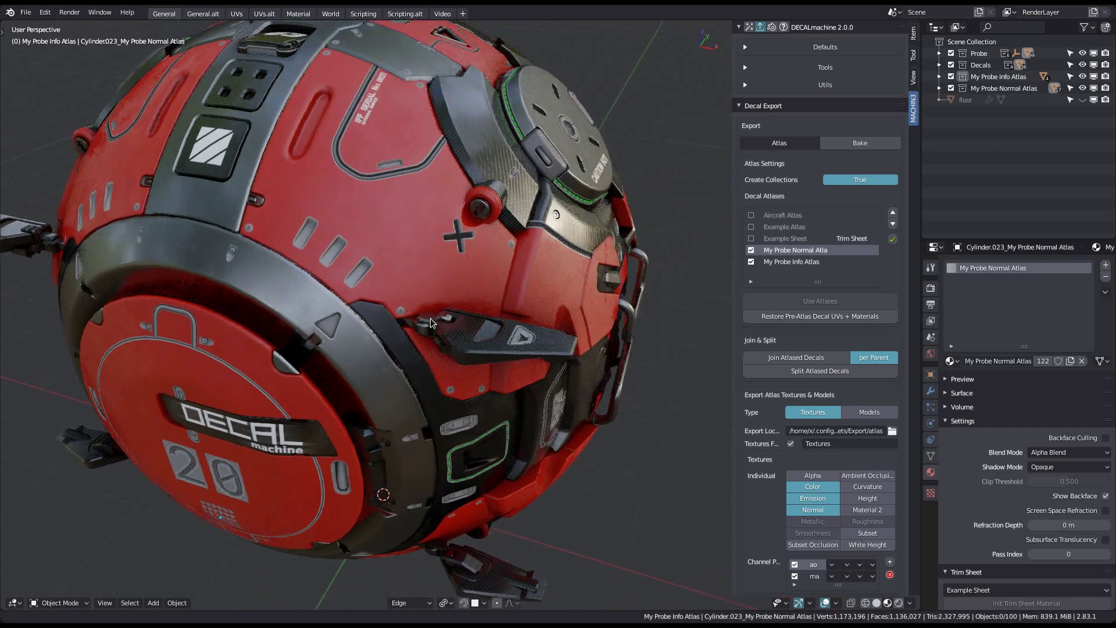
Review the joined objects inside the My Probe Info Atlas and My Probe Normal Atlas collections and collapse both again
{"action": "left_click", "coordinate": [940, 76]}
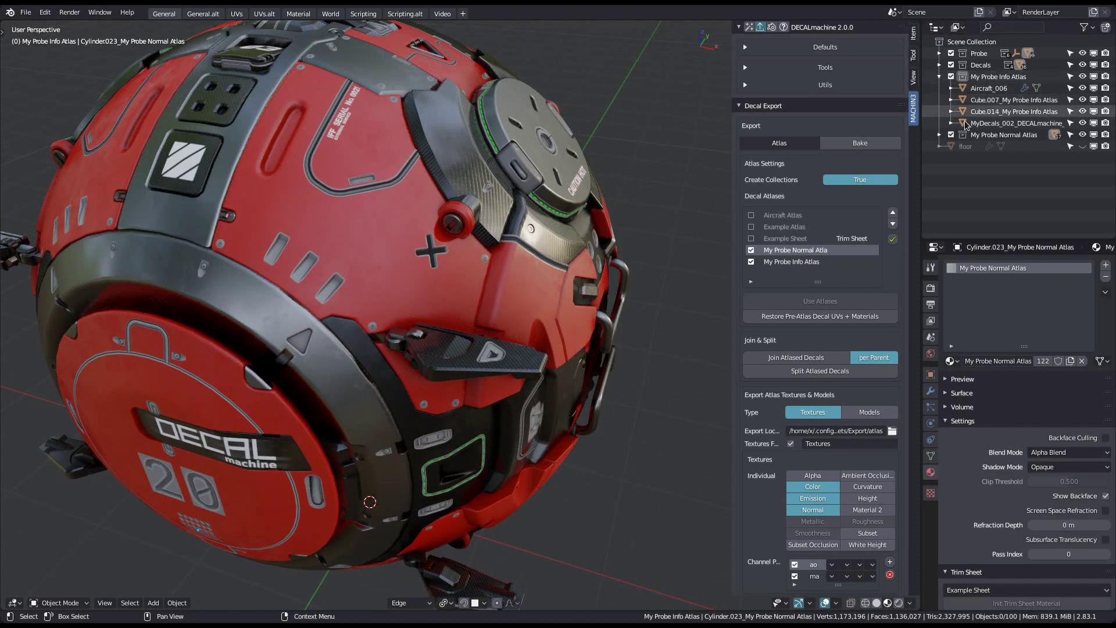
{"action": "left_click", "coordinate": [940, 135]}
{"action": "scroll", "coordinate": [1008, 152], "scroll_direction": "down", "scroll_amount": 10}
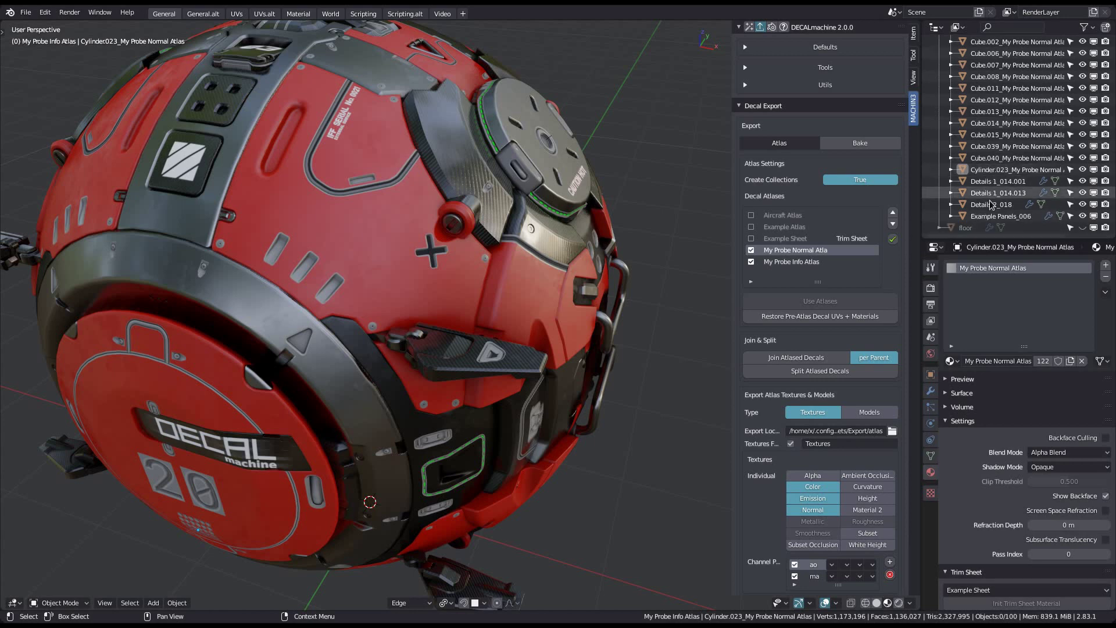
{"action": "scroll", "coordinate": [986, 111], "scroll_direction": "up", "scroll_amount": 10}
{"action": "left_click", "coordinate": [939, 134]}
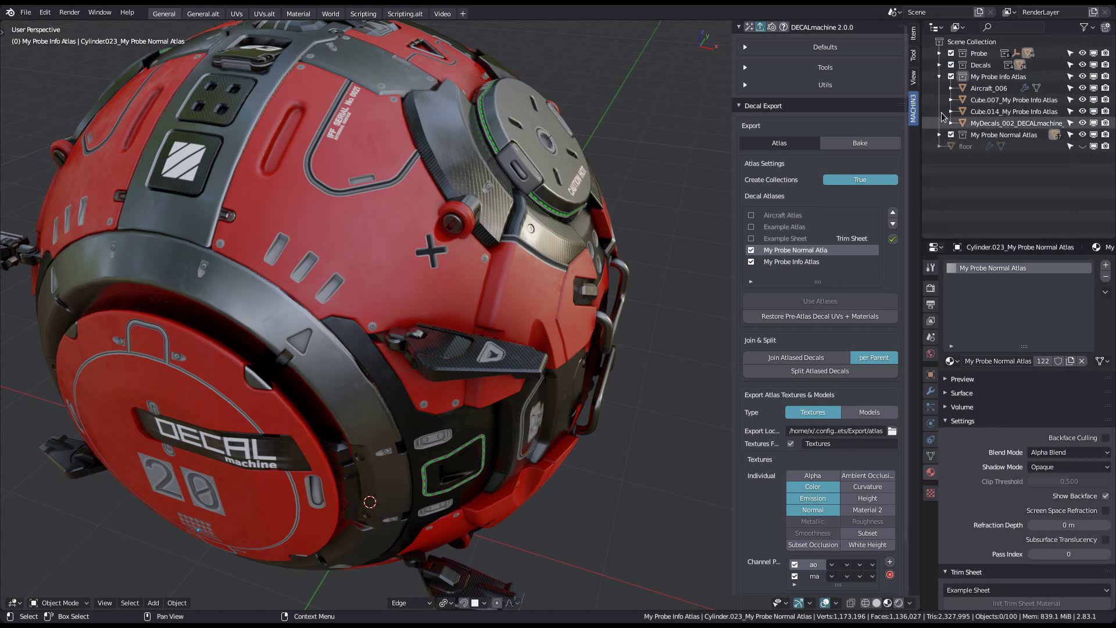
{"action": "left_click", "coordinate": [939, 76]}
Split the joined atlased decals back into individual decal objects
{"action": "mouse_move", "coordinate": [478, 271]}
{"action": "middle_mouse_down"}
{"action": "mouse_move", "coordinate": [483, 295]}
{"action": "mouse_move", "coordinate": [459, 299]}
{"action": "middle_mouse_up"}
{"action": "middle_click_drag", "start_coordinate": [263, 324], "coordinate": [422, 278]}
{"action": "left_click", "coordinate": [810, 374]}
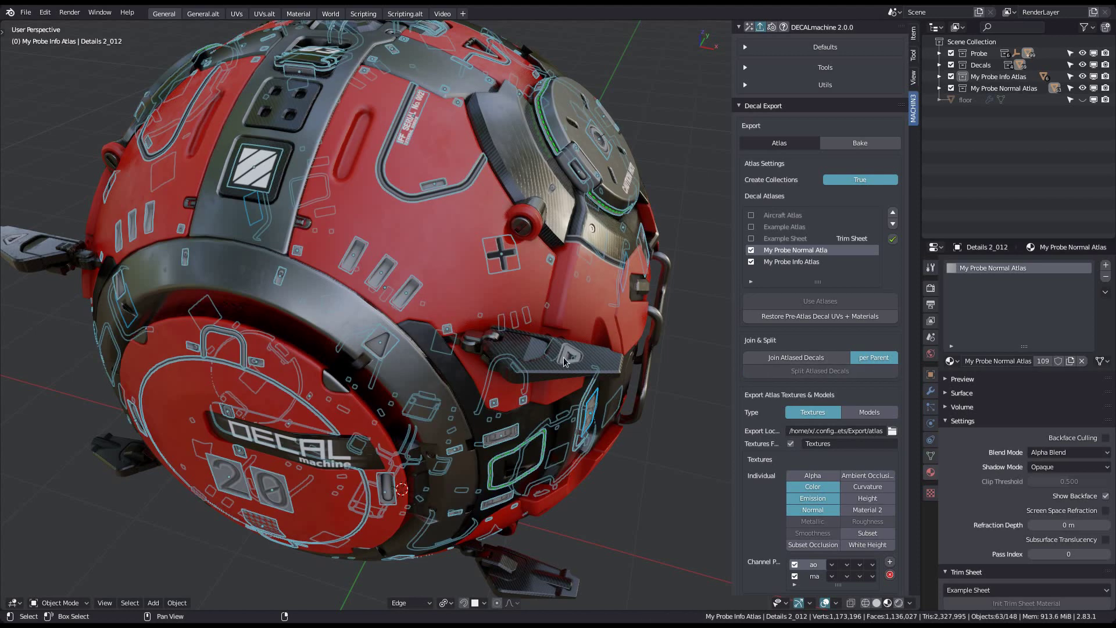
Clear the selection, disable per Parent and join all atlased decals into a single object per atlas
{"action": "middle_click_drag", "start_coordinate": [563, 355], "coordinate": [544, 332], "text": "shift"}
{"action": "left_click", "coordinate": [698, 350]}
{"action": "left_click", "coordinate": [874, 358]}
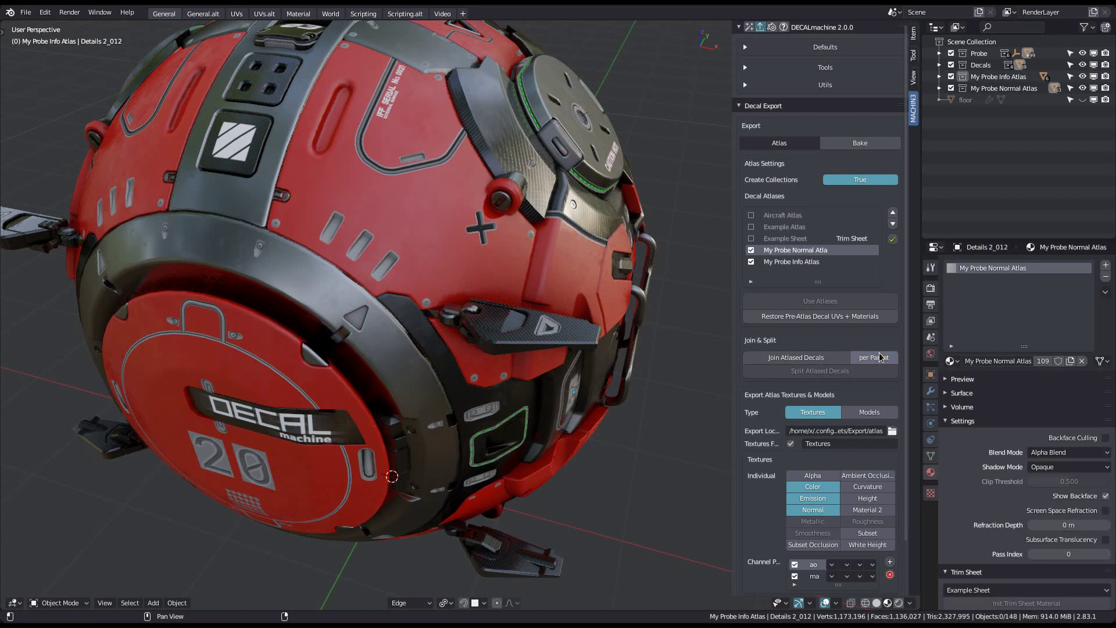
{"action": "left_click", "coordinate": [793, 359]}
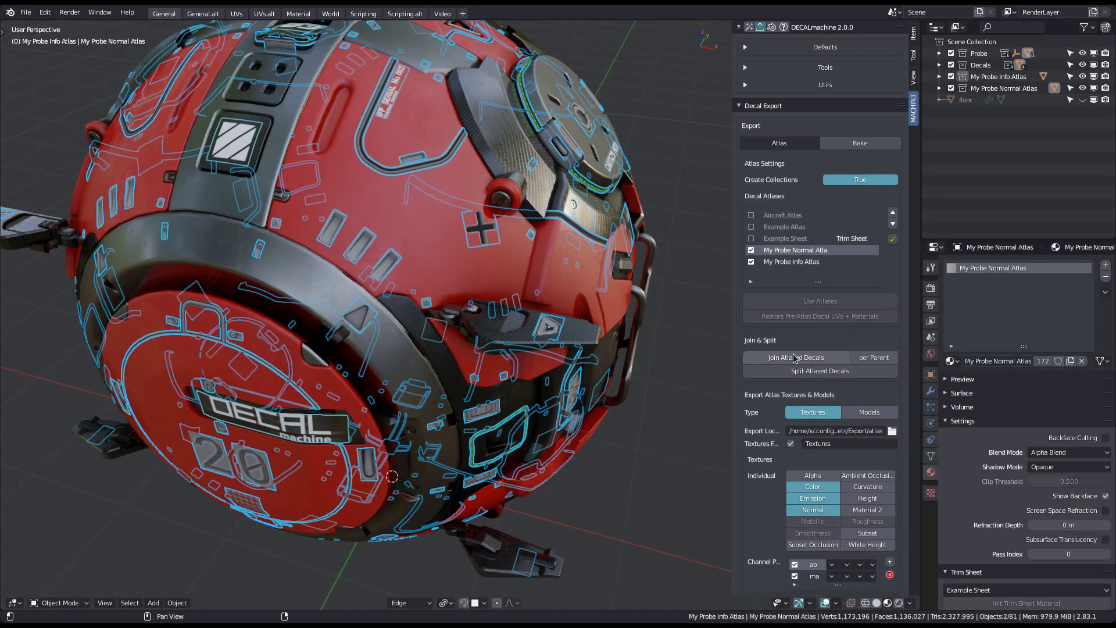
Expand the My Probe Normal Atlas and My Probe Info Atlas collections in the outliner
{"action": "middle_click_drag", "start_coordinate": [500, 301], "coordinate": [506, 282], "text": "shift"}
{"action": "scroll", "coordinate": [506, 281], "scroll_direction": "down", "scroll_amount": 1}
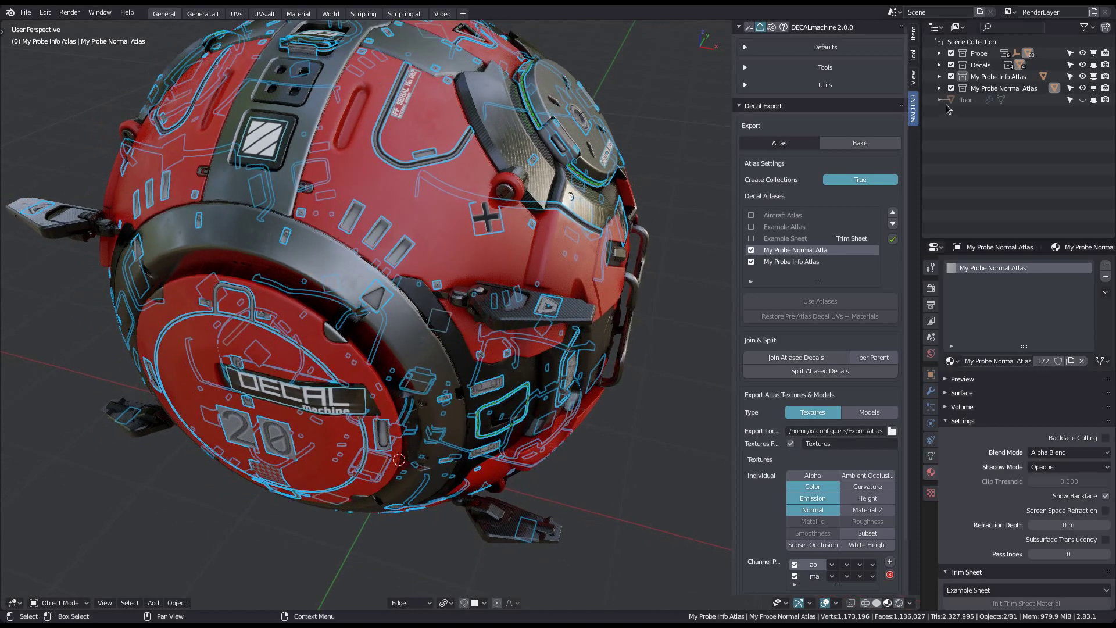
{"action": "left_click", "coordinate": [940, 88]}
{"action": "left_click", "coordinate": [940, 77]}
{"action": "middle_click_drag", "start_coordinate": [669, 209], "coordinate": [628, 227]}
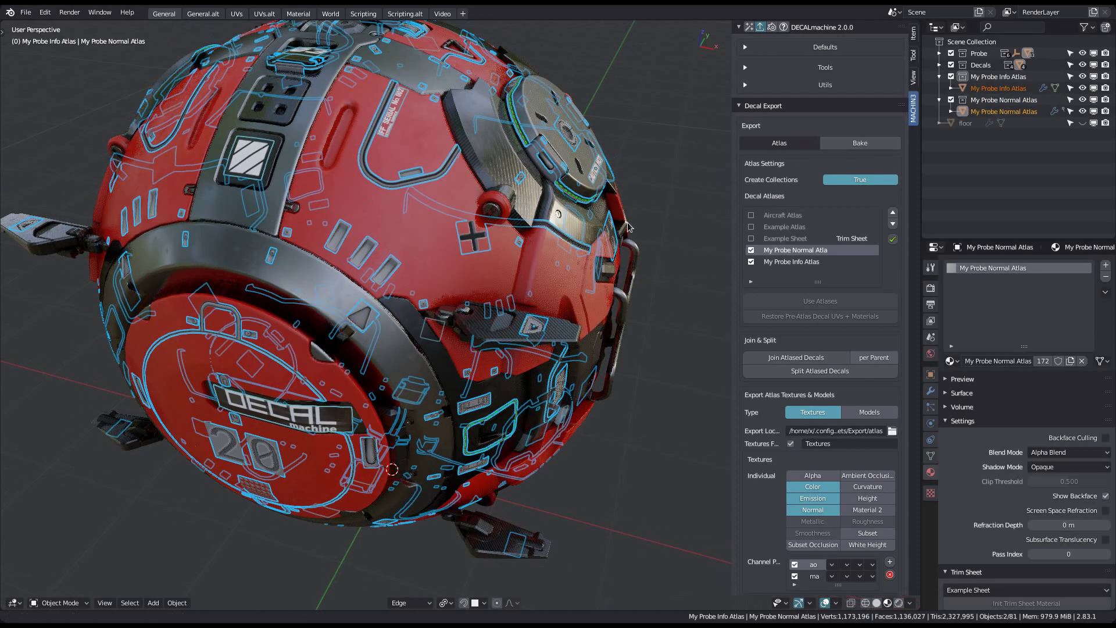
Isolate the single joined My Probe Normal Atlas object, examine its decals and restore the full scene
{"action": "key", "text": "alt+a"}
{"action": "left_click", "coordinate": [391, 270]}
{"action": "key", "text": "ctrl+f"}
{"action": "mouse_move", "coordinate": [420, 280]}
{"action": "middle_mouse_down"}
{"action": "mouse_move", "coordinate": [529, 282]}
{"action": "mouse_move", "coordinate": [420, 287]}
{"action": "middle_mouse_up"}
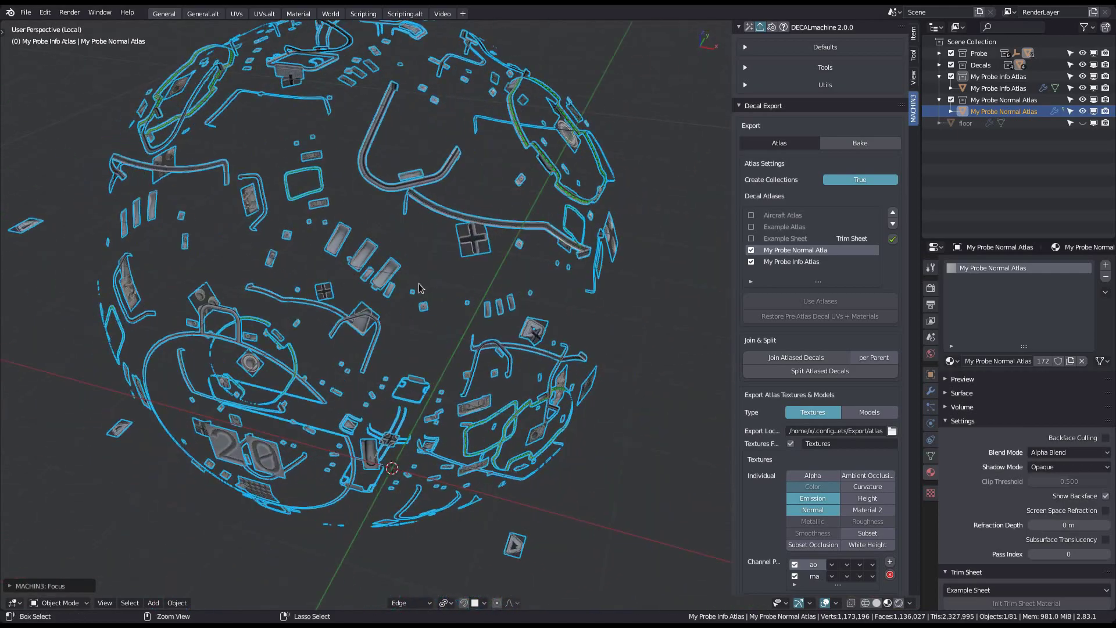
{"action": "key", "text": "ctrl+f"}
Isolate the single joined My Probe Info Atlas object, examine its decals and restore the full scene
{"action": "left_click", "coordinate": [993, 88]}
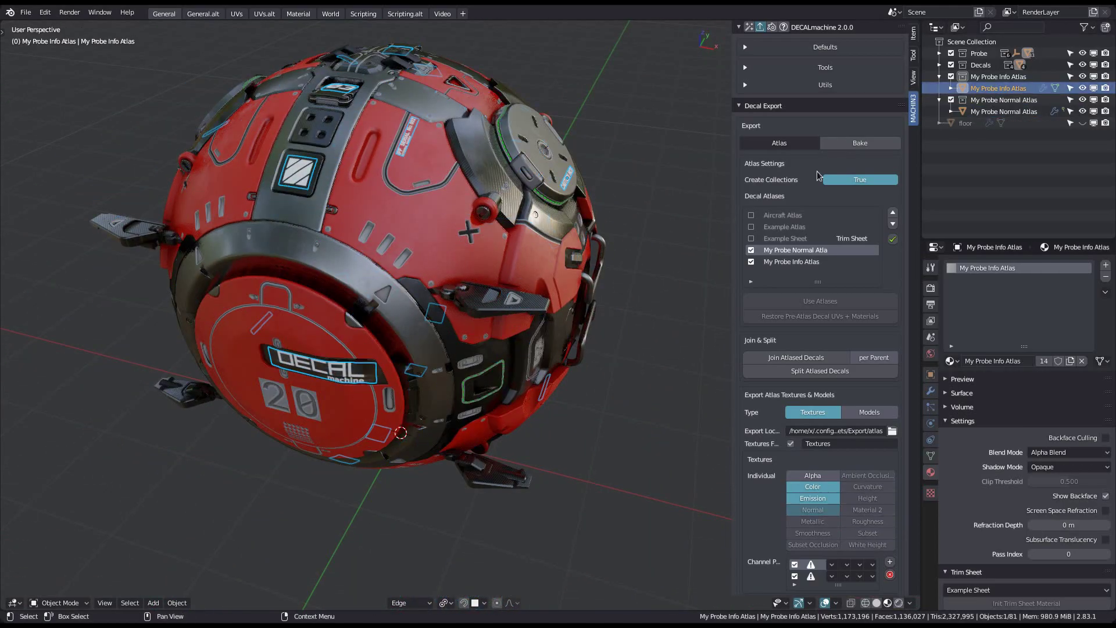
{"action": "key", "text": "f"}
{"action": "middle_click_drag", "start_coordinate": [483, 319], "coordinate": [523, 305]}
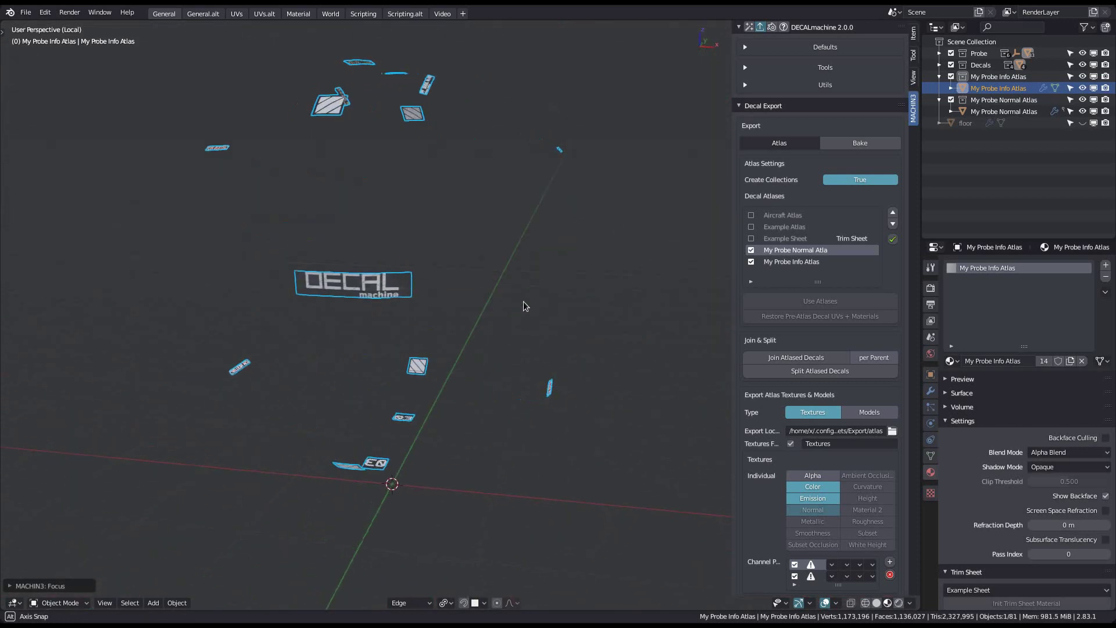
{"action": "key", "text": "f"}
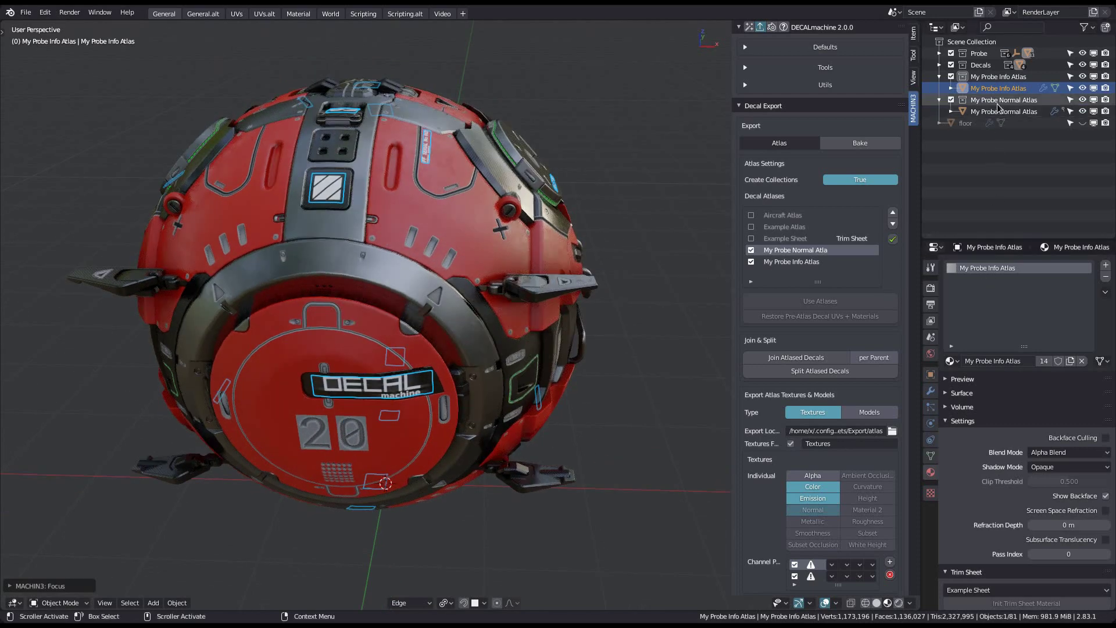
Check the two joined atlas objects in the outliner once more and clear the selection
{"action": "left_click", "coordinate": [998, 111]}
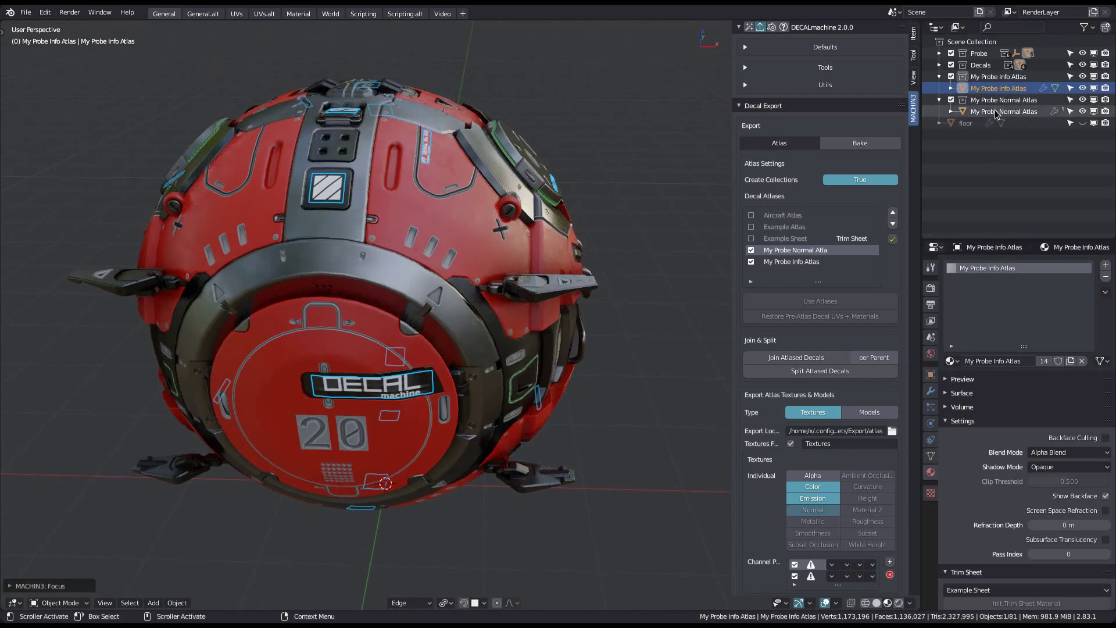
{"action": "left_click", "coordinate": [1024, 89]}
{"action": "middle_click_drag", "start_coordinate": [459, 361], "coordinate": [418, 370]}
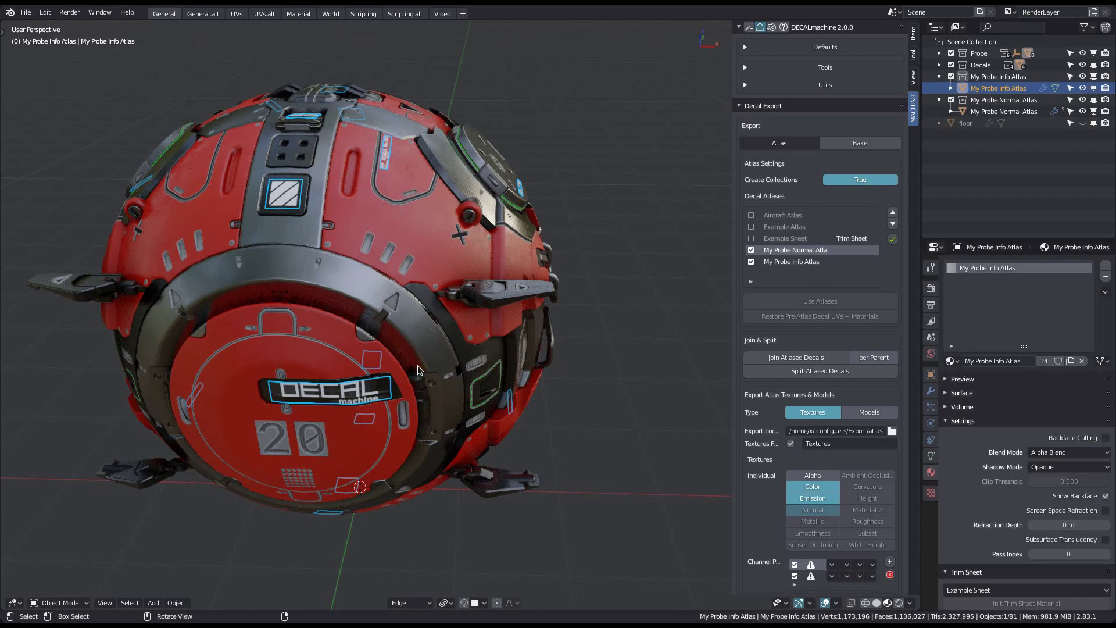
{"action": "scroll", "coordinate": [801, 294], "scroll_direction": "down", "scroll_amount": 2}
{"action": "middle_click_drag", "start_coordinate": [415, 285], "coordinate": [500, 306]}
{"action": "key", "text": "alt+a"}
{"action": "scroll", "coordinate": [500, 306], "scroll_direction": "up", "scroll_amount": 1}
{"action": "scroll", "coordinate": [836, 350], "scroll_direction": "down", "scroll_amount": 1}
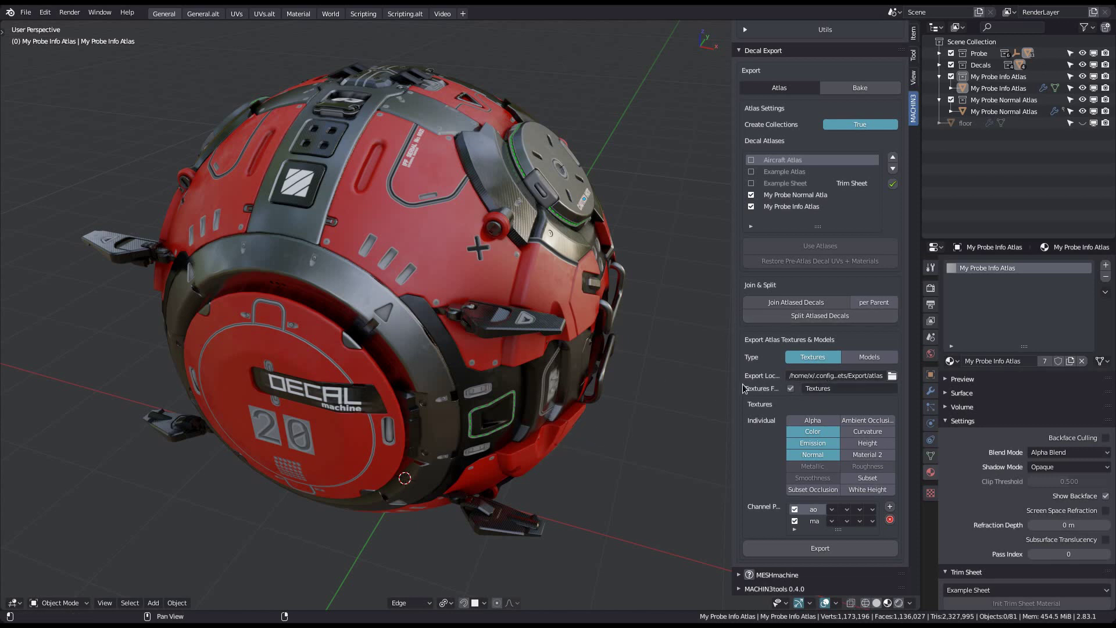
Widen the Decal Export sidebar and set the atlas export type to Textures only, with Models disabled
{"action": "left_click_drag", "start_coordinate": [733, 383], "coordinate": [636, 383]}
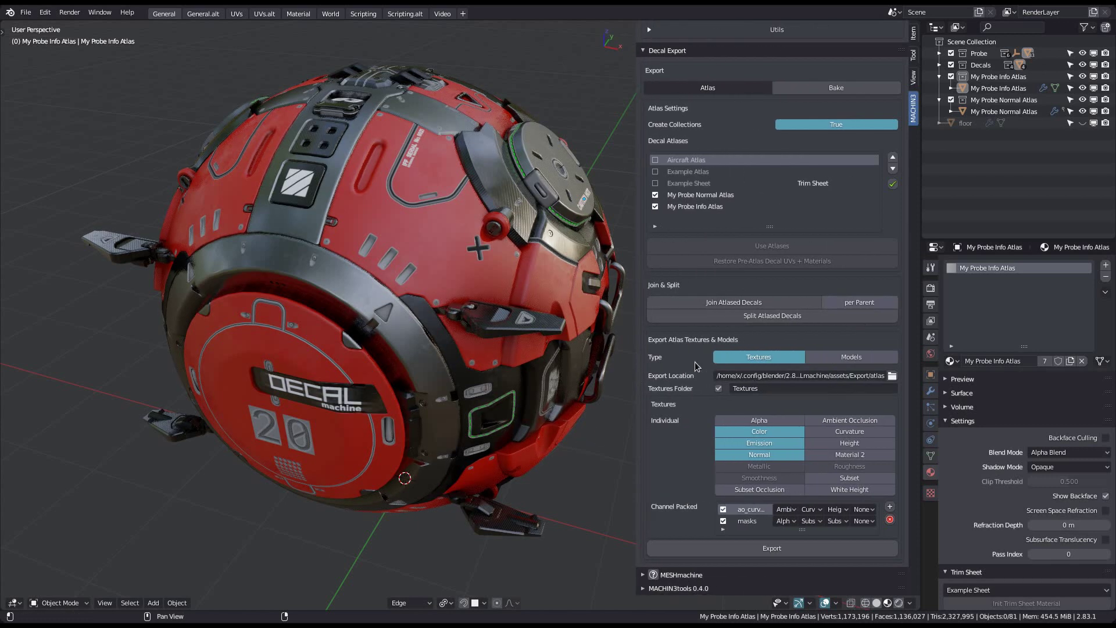
{"action": "middle_click_drag", "start_coordinate": [437, 407], "coordinate": [301, 383], "text": "shift"}
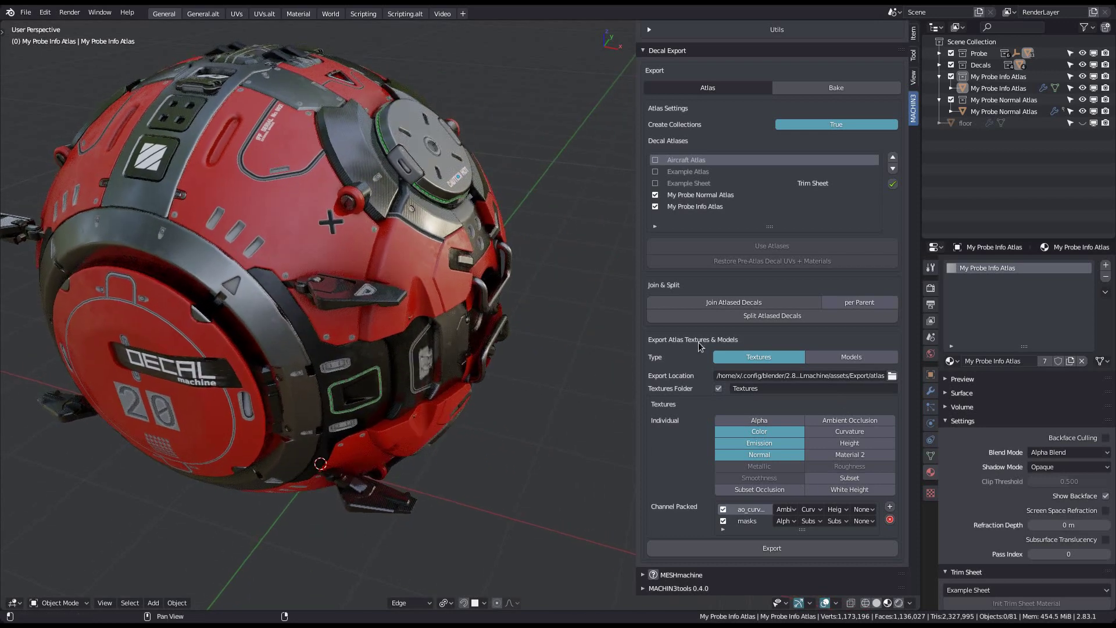
{"action": "left_click", "coordinate": [750, 356]}
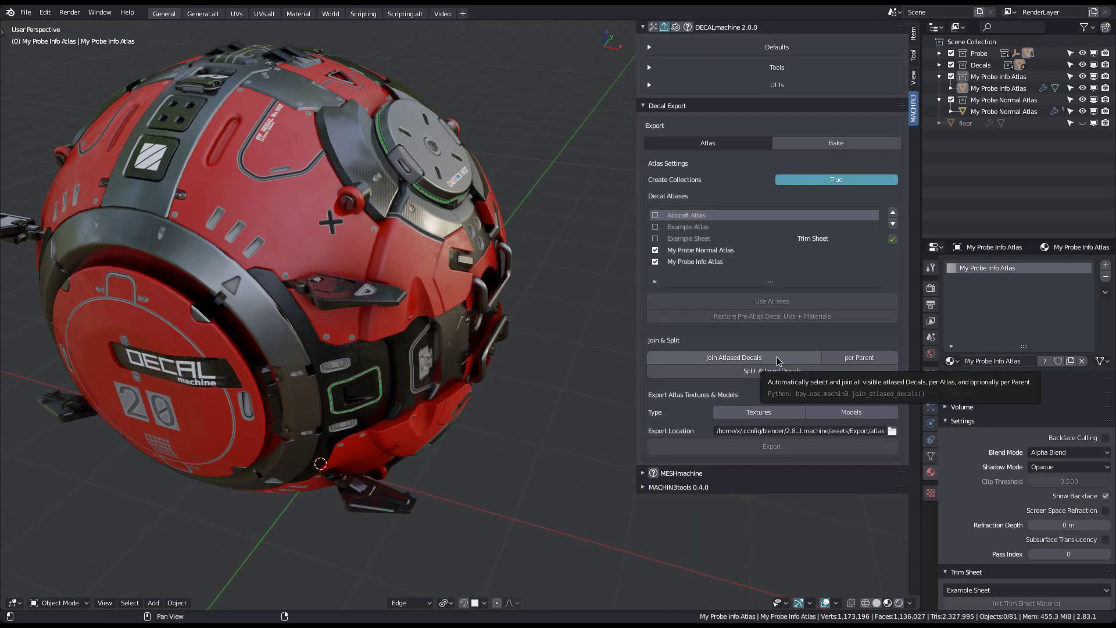
{"action": "left_click", "coordinate": [847, 411]}
{"action": "left_click", "coordinate": [783, 410]}
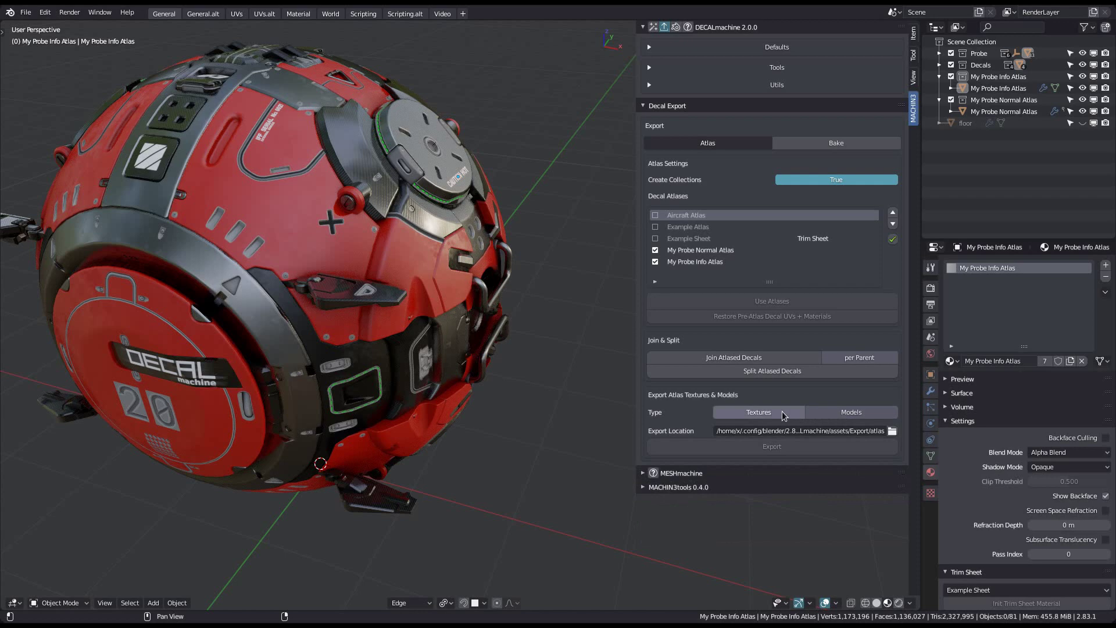
{"action": "left_click", "coordinate": [847, 413]}
{"action": "left_click", "coordinate": [841, 414]}
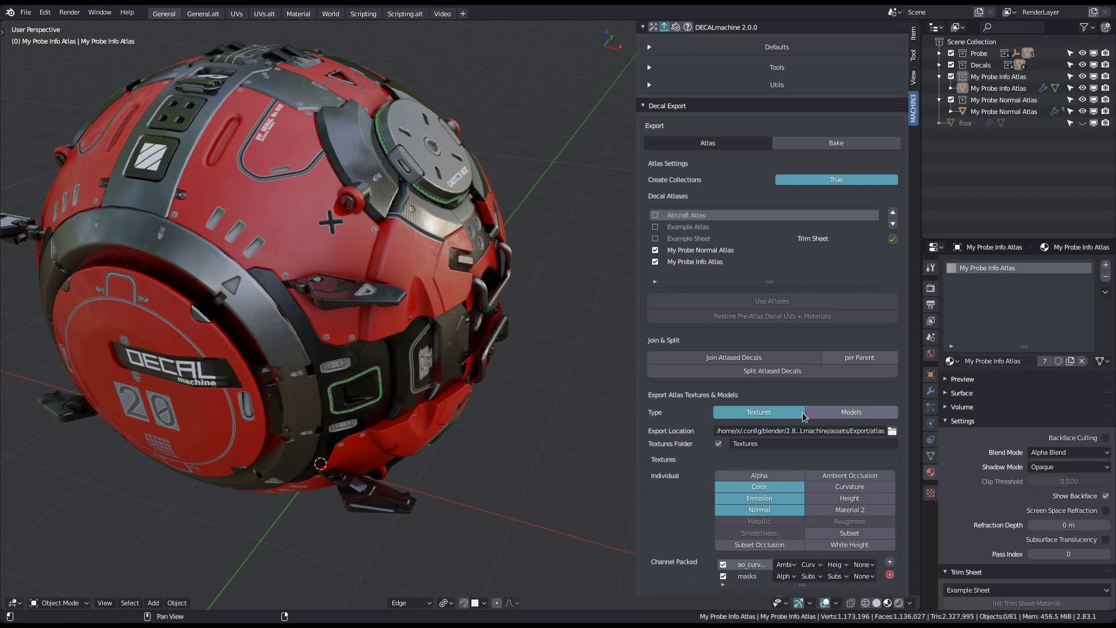
{"action": "left_click", "coordinate": [756, 413]}
{"action": "left_click", "coordinate": [750, 414]}
{"action": "scroll", "coordinate": [753, 432], "scroll_direction": "down", "scroll_amount": 3}
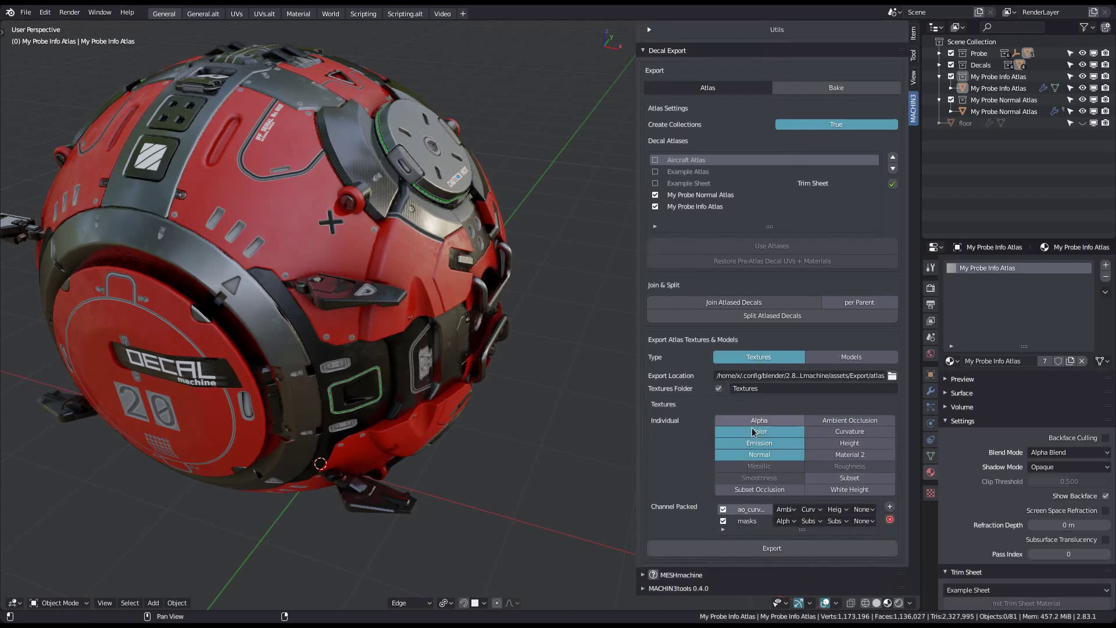
Set the atlas export location to the DecalAssets folder inside the Probe 2.0 Unity project's Assets folder
{"action": "left_click", "coordinate": [893, 376]}
{"action": "double_click", "coordinate": [450, 179]}
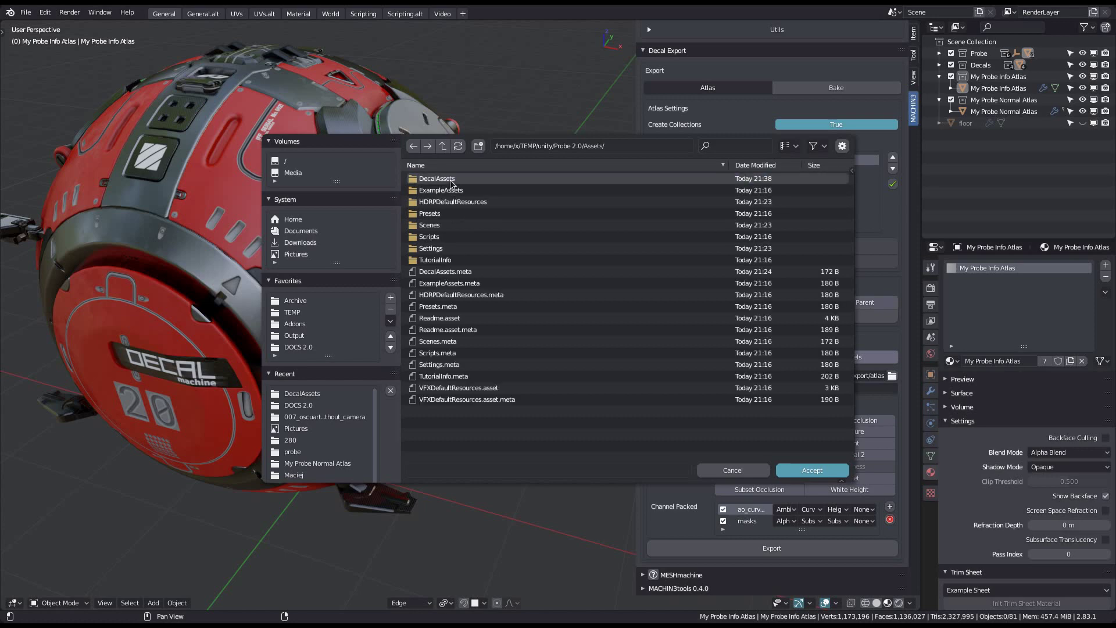
{"action": "double_click", "coordinate": [453, 180]}
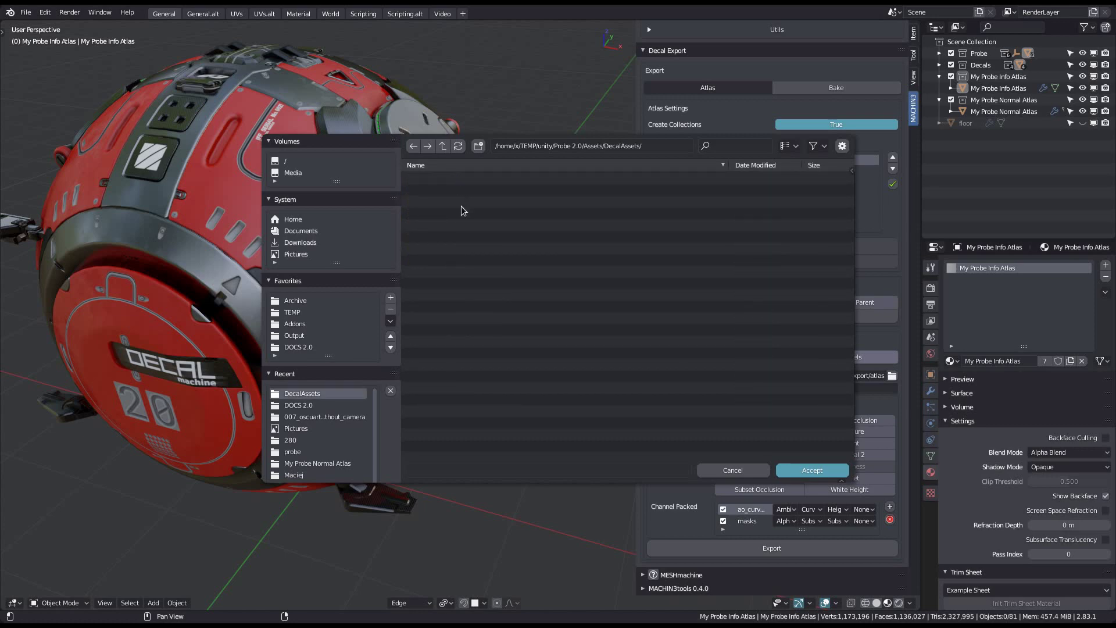
{"action": "left_click", "coordinate": [811, 470]}
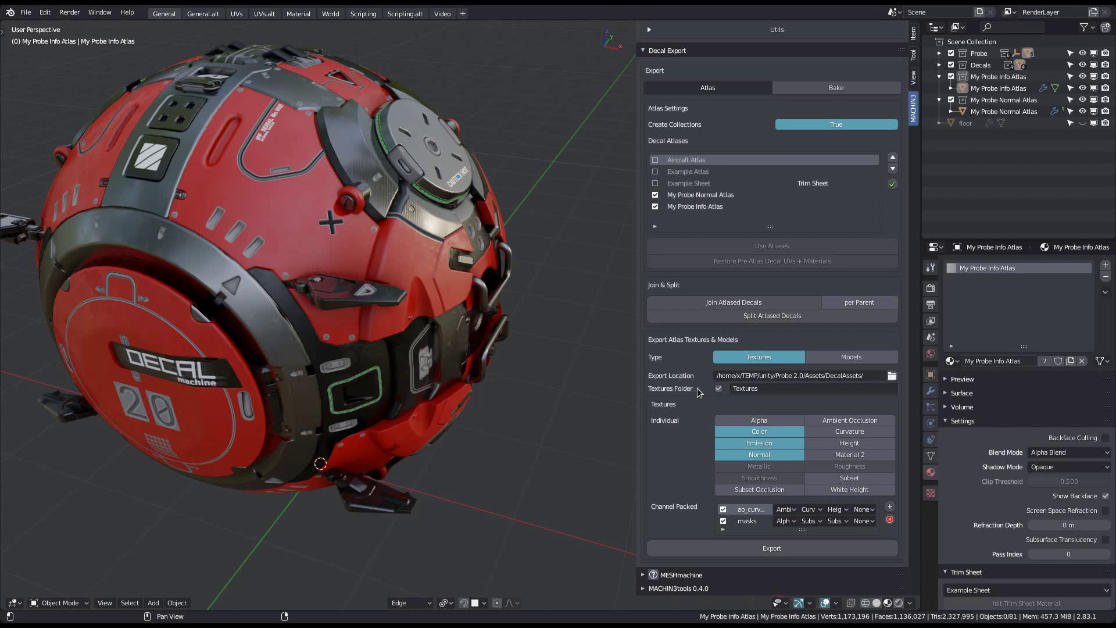
Keep the textures subfolder option enabled and set the folder to Textures/Atlases
{"action": "left_click", "coordinate": [720, 390]}
{"action": "left_click", "coordinate": [719, 389]}
{"action": "left_click", "coordinate": [796, 387]}
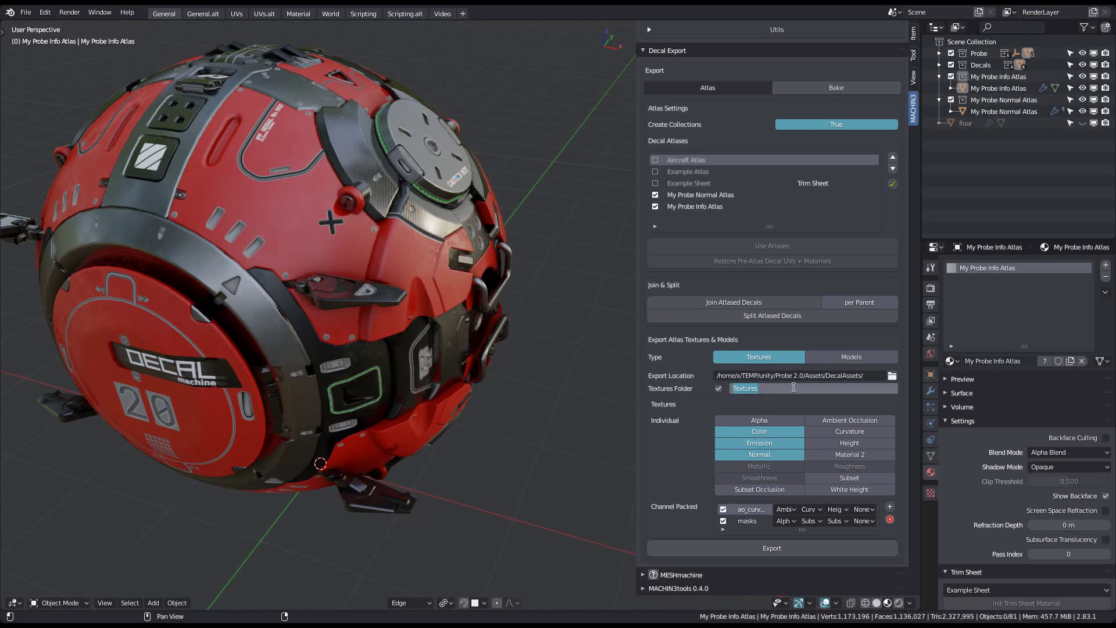
{"action": "type", "text": "Atlases"}
{"action": "key", "text": "Return"}
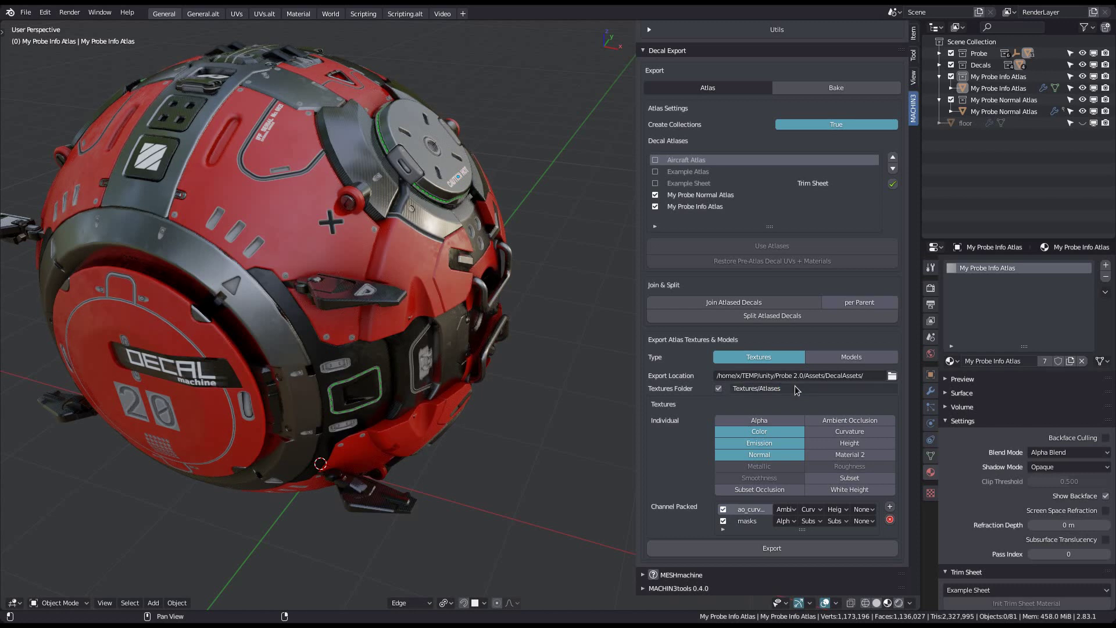
{"action": "left_click", "coordinate": [809, 388]}
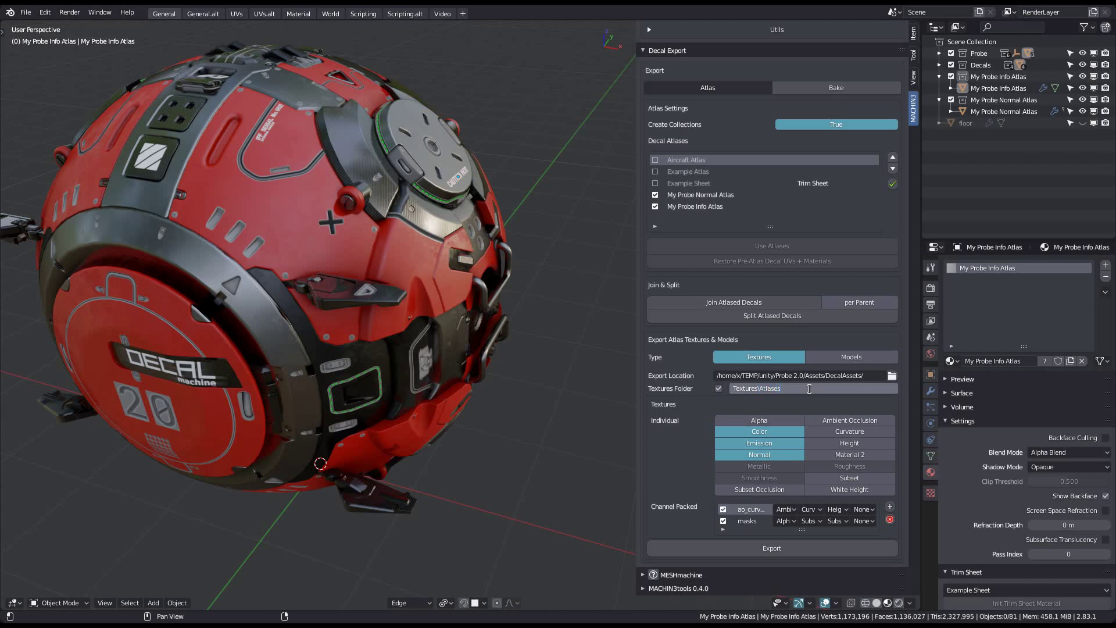
{"action": "key", "text": "Return"}
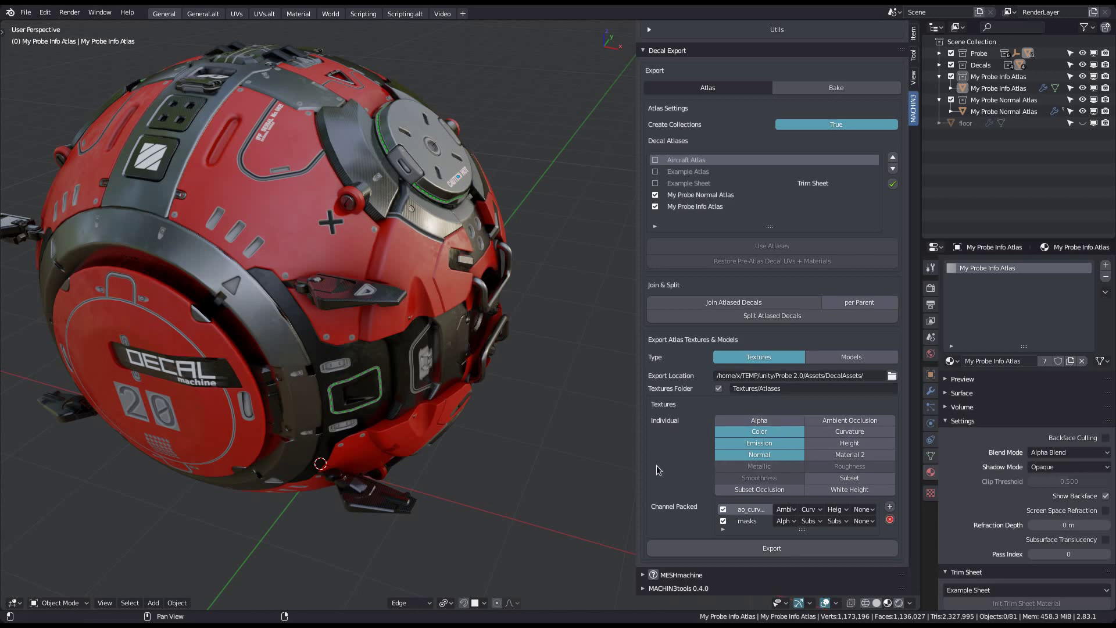
Select the joined My Probe Normal Atlas object on the probe and disable the individual Color texture for export
{"action": "middle_click_drag", "start_coordinate": [507, 425], "coordinate": [525, 448], "text": "shift"}
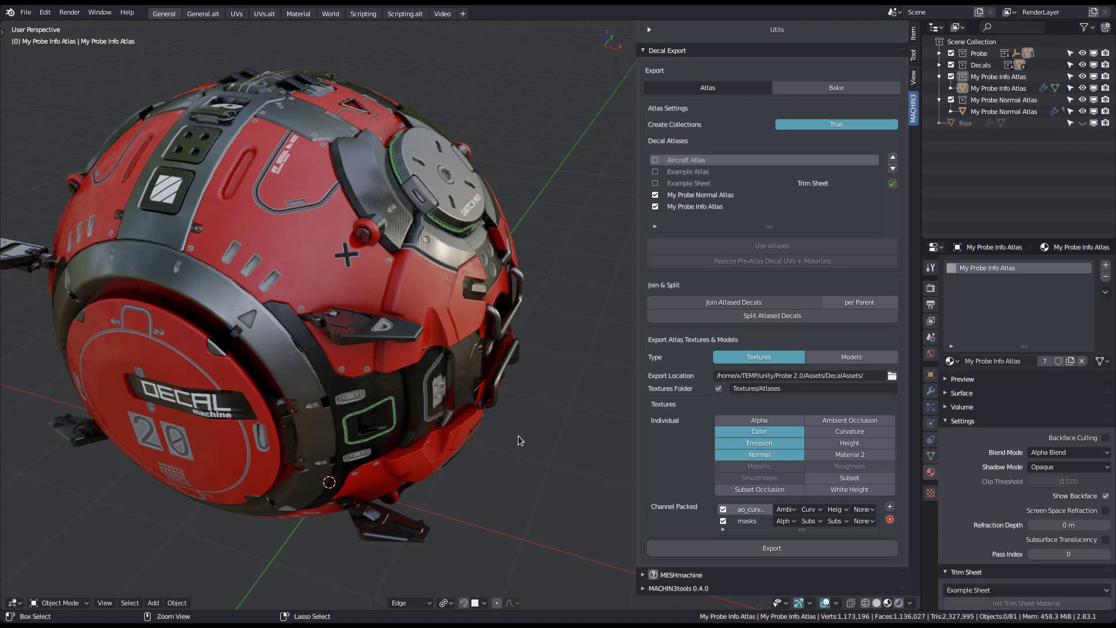
{"action": "middle_click_drag", "start_coordinate": [518, 440], "coordinate": [514, 420]}
{"action": "left_click", "coordinate": [444, 368]}
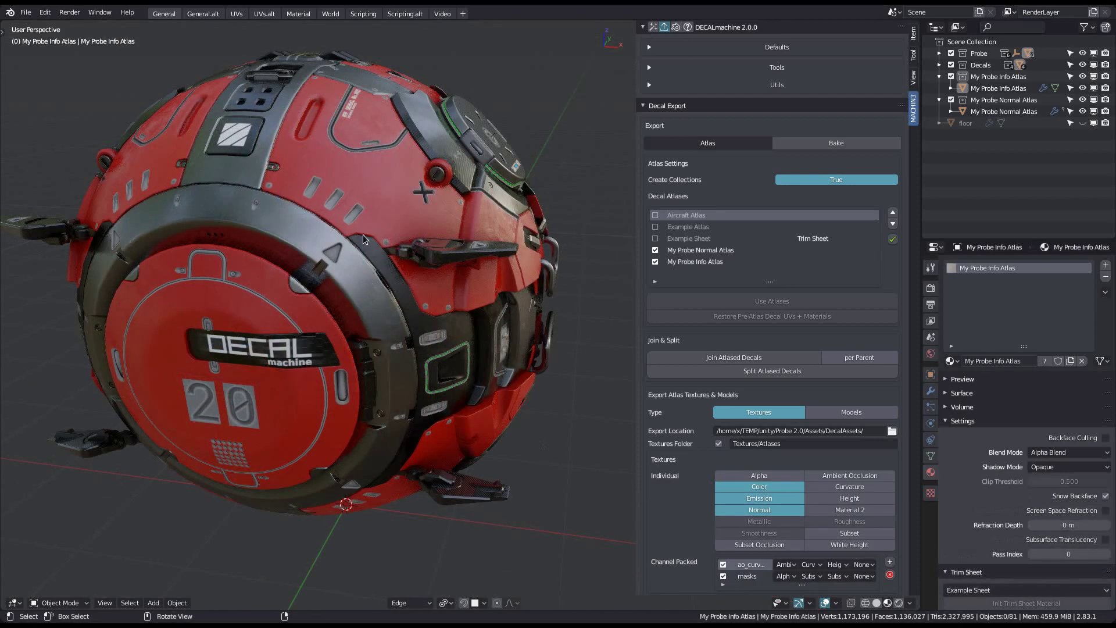
{"action": "left_click", "coordinate": [354, 216]}
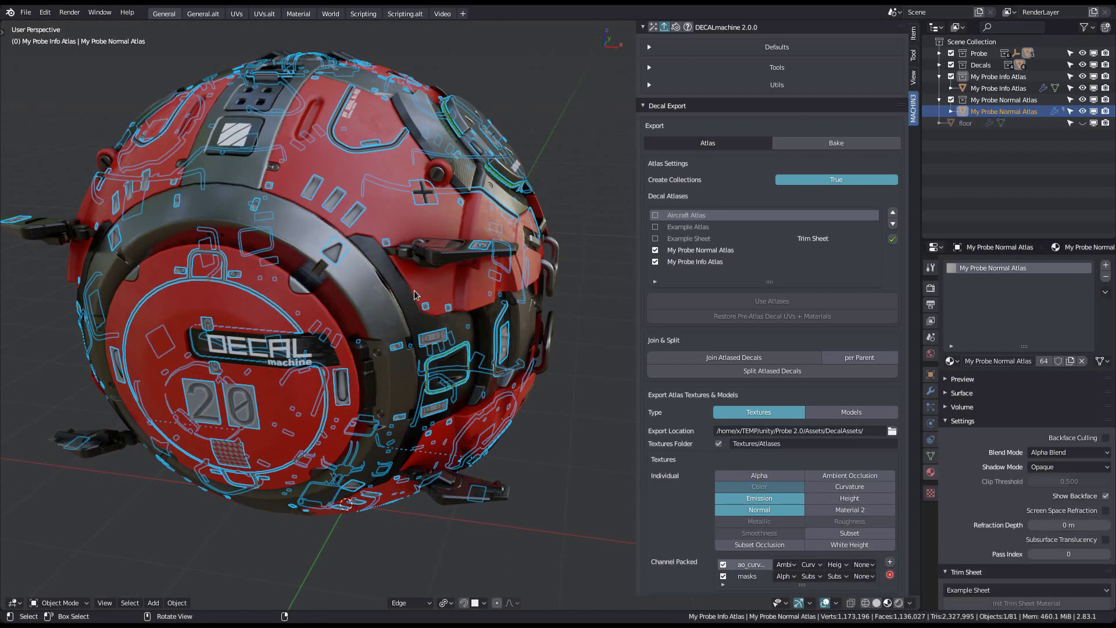
{"action": "middle_click_drag", "start_coordinate": [489, 383], "coordinate": [500, 401]}
{"action": "scroll", "coordinate": [820, 468], "scroll_direction": "down", "scroll_amount": 2}
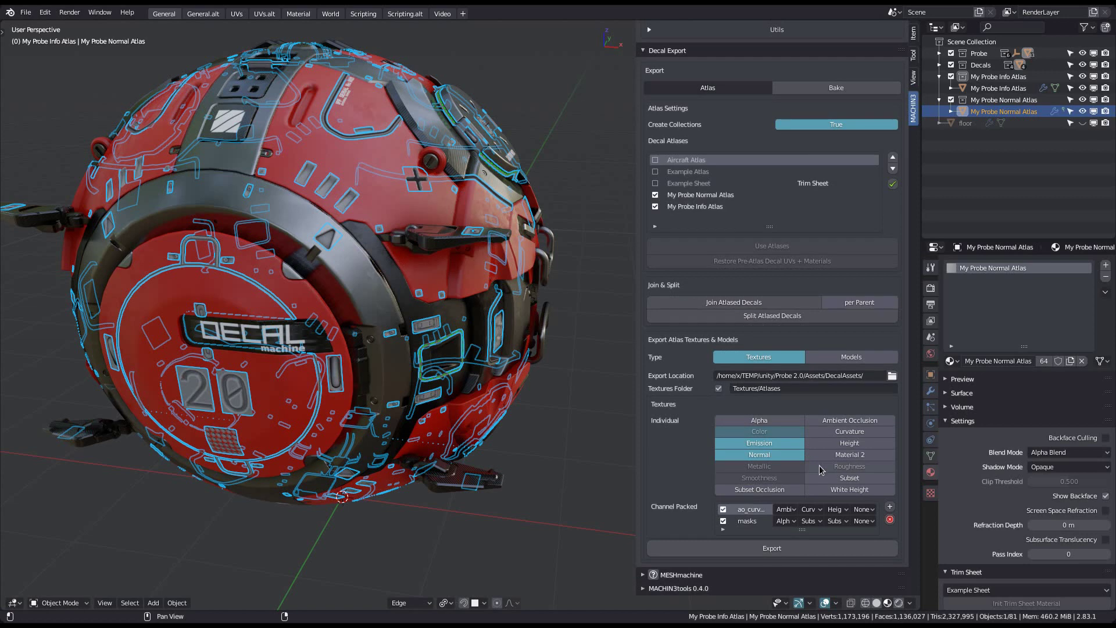
{"action": "left_click", "coordinate": [785, 432]}
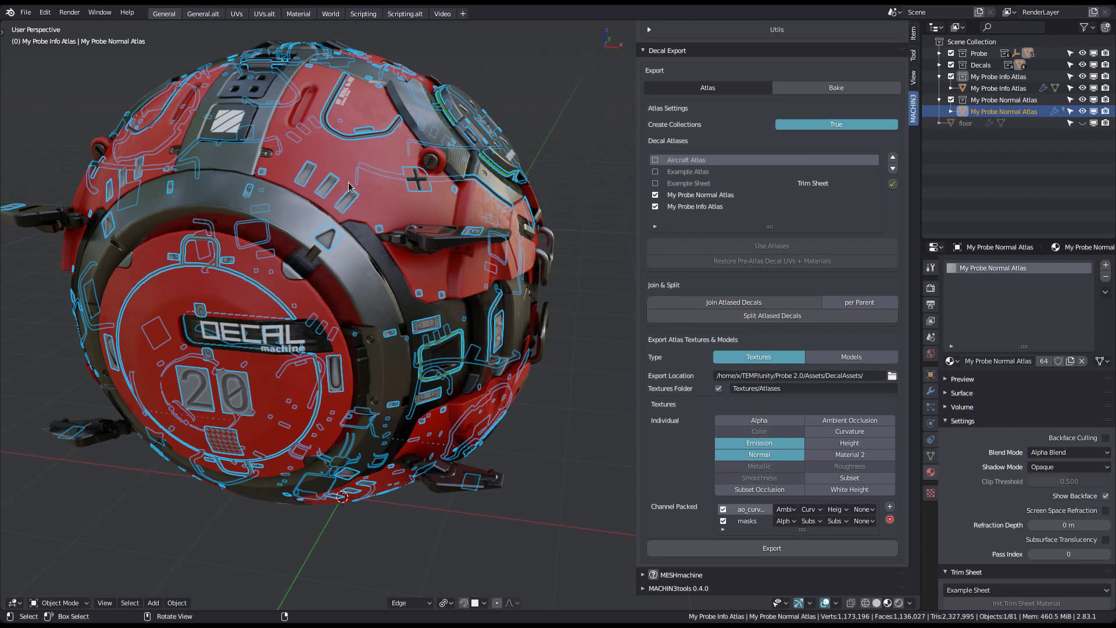
Examine the texture nodes of the My Probe Normal Atlas material in the Material workspace and return to the General workspace
{"action": "key", "text": "Pause"}
{"action": "left_click", "coordinate": [433, 221]}
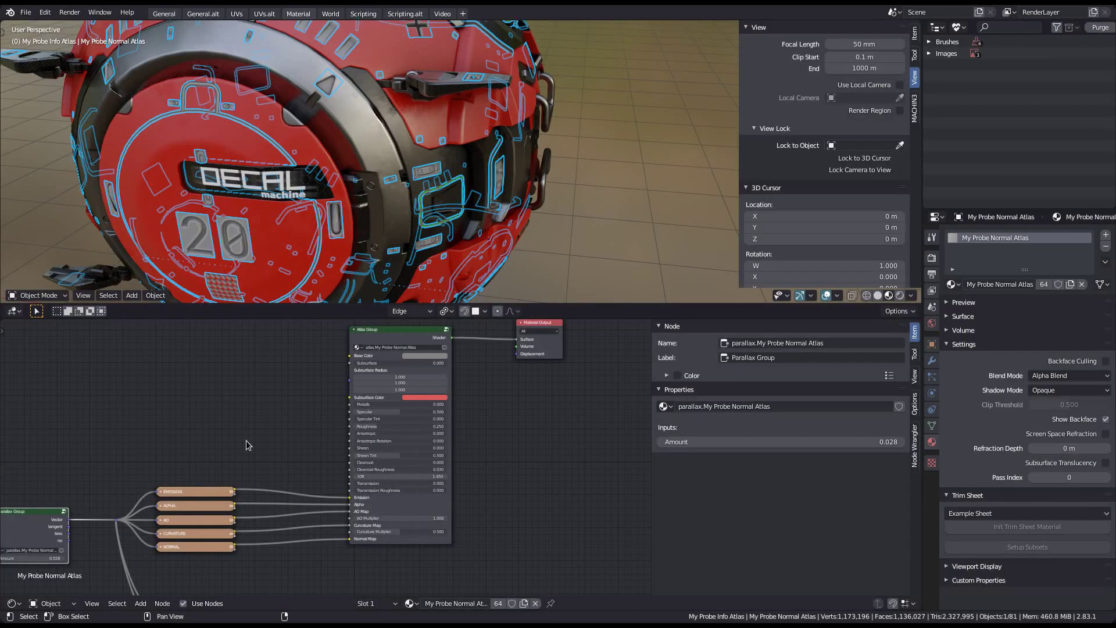
{"action": "middle_click_drag", "start_coordinate": [188, 520], "coordinate": [270, 423]}
{"action": "scroll", "coordinate": [270, 424], "scroll_direction": "up", "scroll_amount": 7}
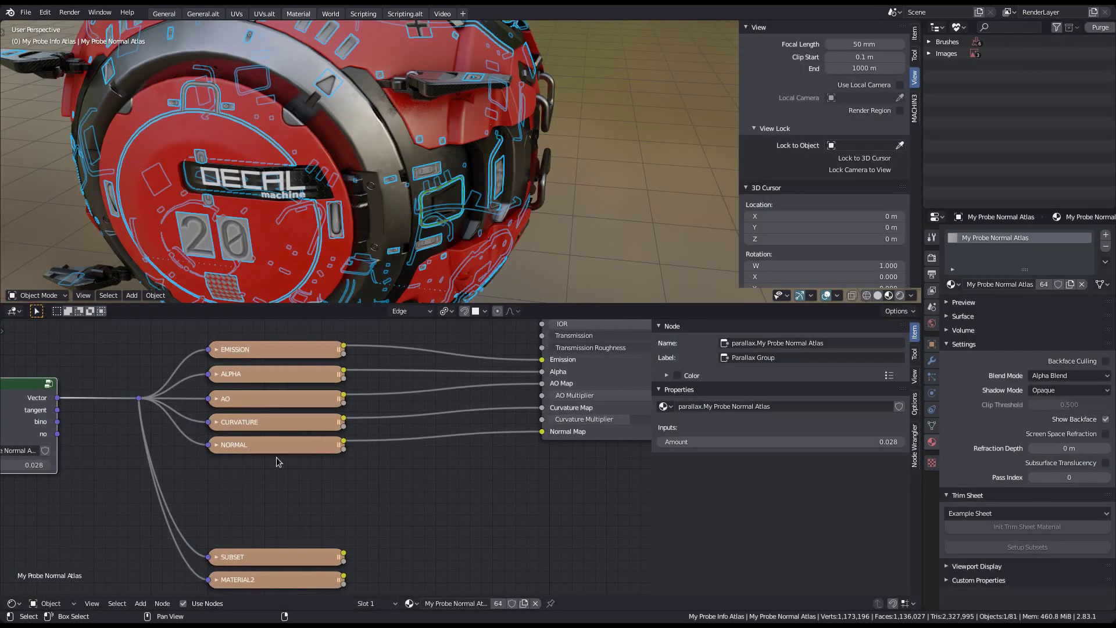
{"action": "key", "text": "Pause"}
{"action": "left_click", "coordinate": [454, 318]}
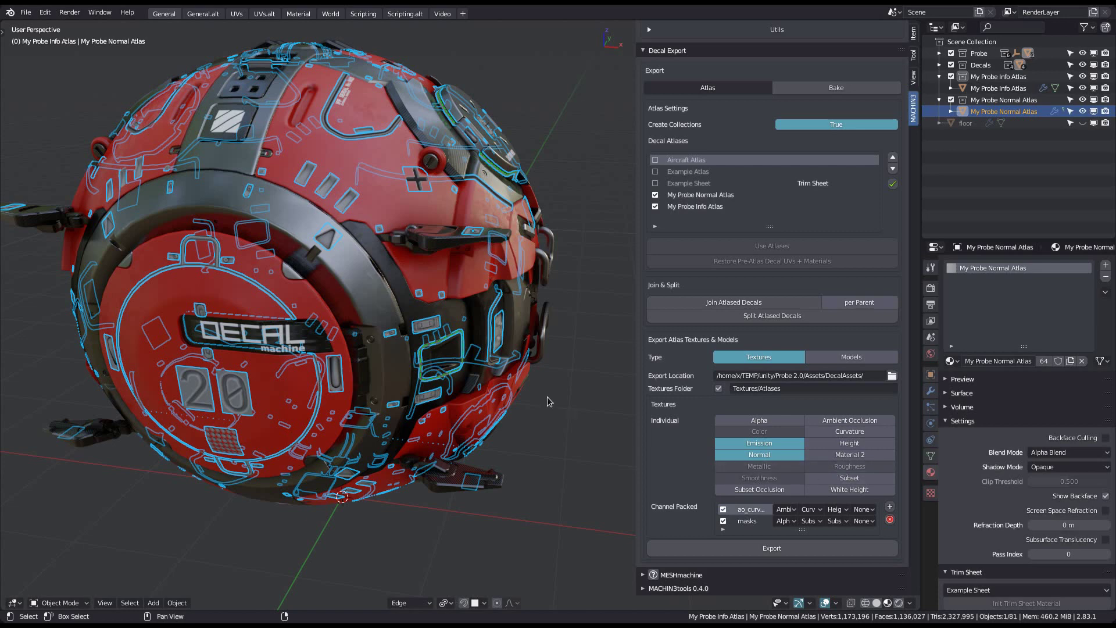
Select the joined My Probe Info Atlas object and disable the individual Emission and Normal textures for export
{"action": "middle_click_drag", "start_coordinate": [547, 398], "coordinate": [528, 398]}
{"action": "left_click", "coordinate": [266, 344]}
{"action": "mouse_move", "coordinate": [317, 353]}
{"action": "middle_mouse_down"}
{"action": "mouse_move", "coordinate": [340, 343]}
{"action": "mouse_move", "coordinate": [325, 343]}
{"action": "middle_mouse_up"}
{"action": "left_click_drag", "start_coordinate": [749, 444], "coordinate": [738, 456]}
{"action": "middle_click_drag", "start_coordinate": [516, 438], "coordinate": [484, 430]}
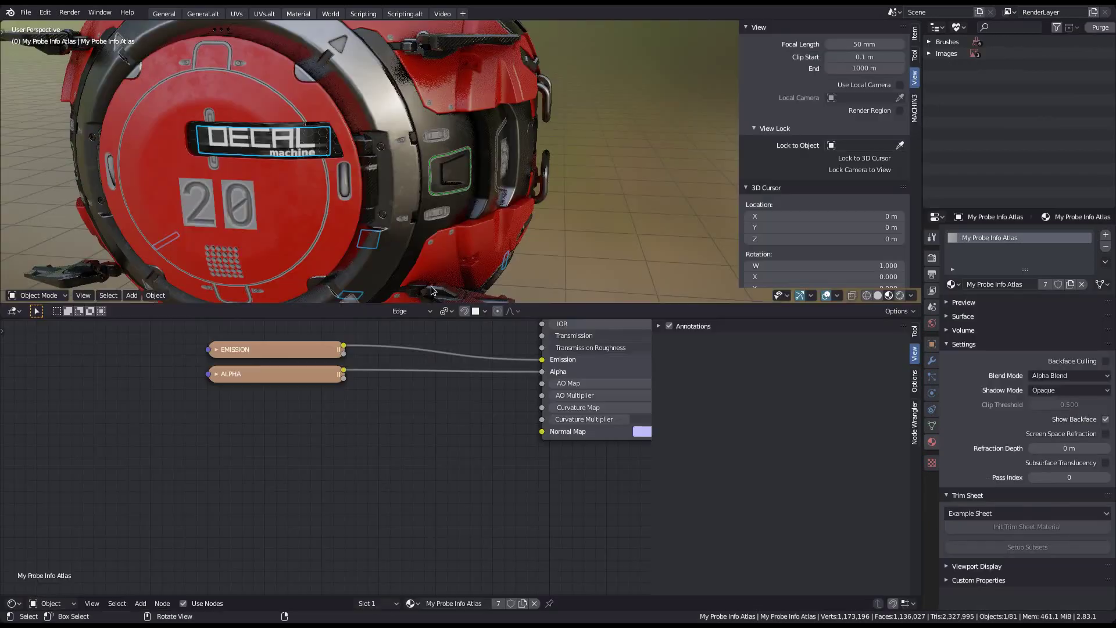
Examine the texture nodes of the My Probe Info Atlas material and return to the General workspace
{"action": "middle_click_drag", "start_coordinate": [309, 423], "coordinate": [302, 536]}
{"action": "scroll", "coordinate": [310, 475], "scroll_direction": "down", "scroll_amount": 6}
{"action": "mouse_move", "coordinate": [295, 463]}
{"action": "middle_mouse_down"}
{"action": "mouse_move", "coordinate": [315, 518]}
{"action": "mouse_move", "coordinate": [291, 405]}
{"action": "mouse_move", "coordinate": [294, 449]}
{"action": "middle_mouse_up"}
{"action": "scroll", "coordinate": [281, 427], "scroll_direction": "up", "scroll_amount": 2}
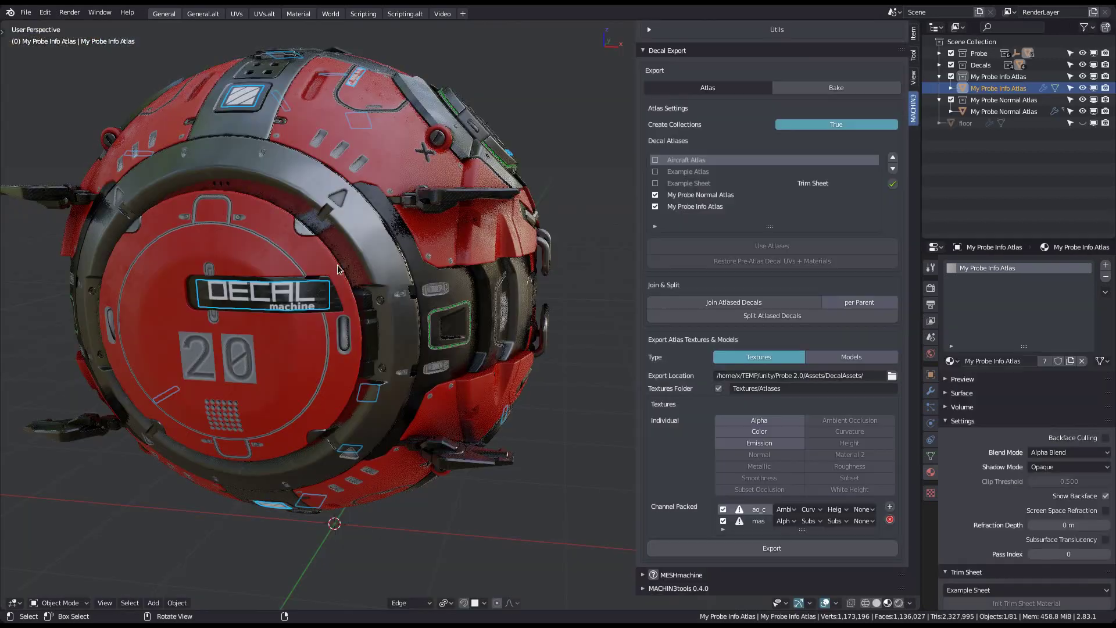
Clear the selection and enable Color, Emission and Normal as individual export textures
{"action": "middle_click_drag", "start_coordinate": [458, 406], "coordinate": [456, 350], "text": "shift"}
{"action": "key", "text": "alt+a"}
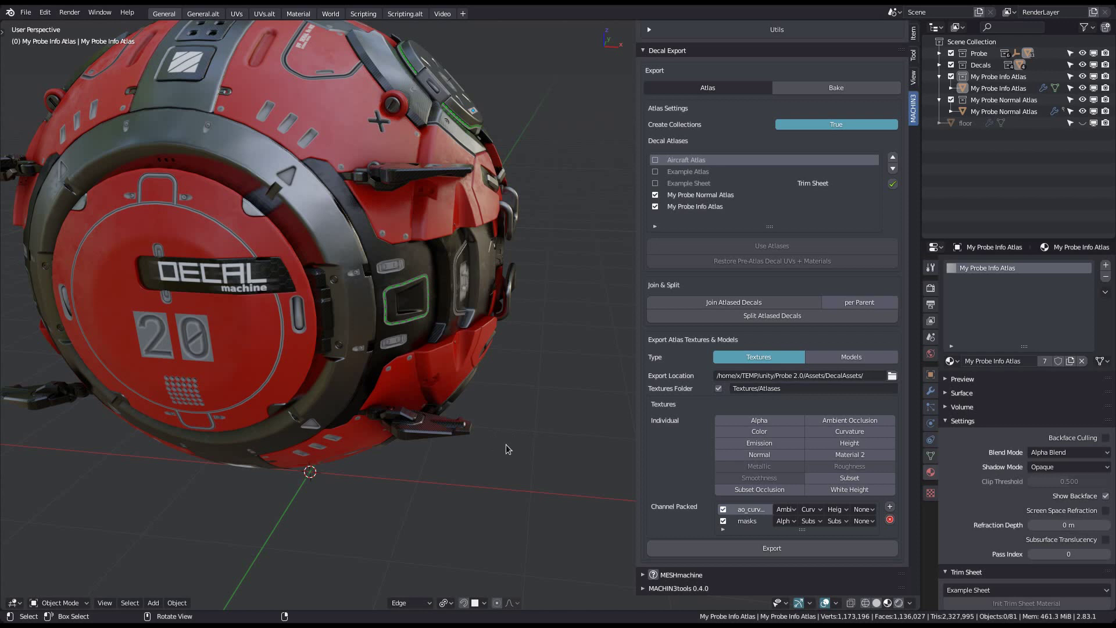
{"action": "left_click_drag", "start_coordinate": [763, 432], "coordinate": [766, 457]}
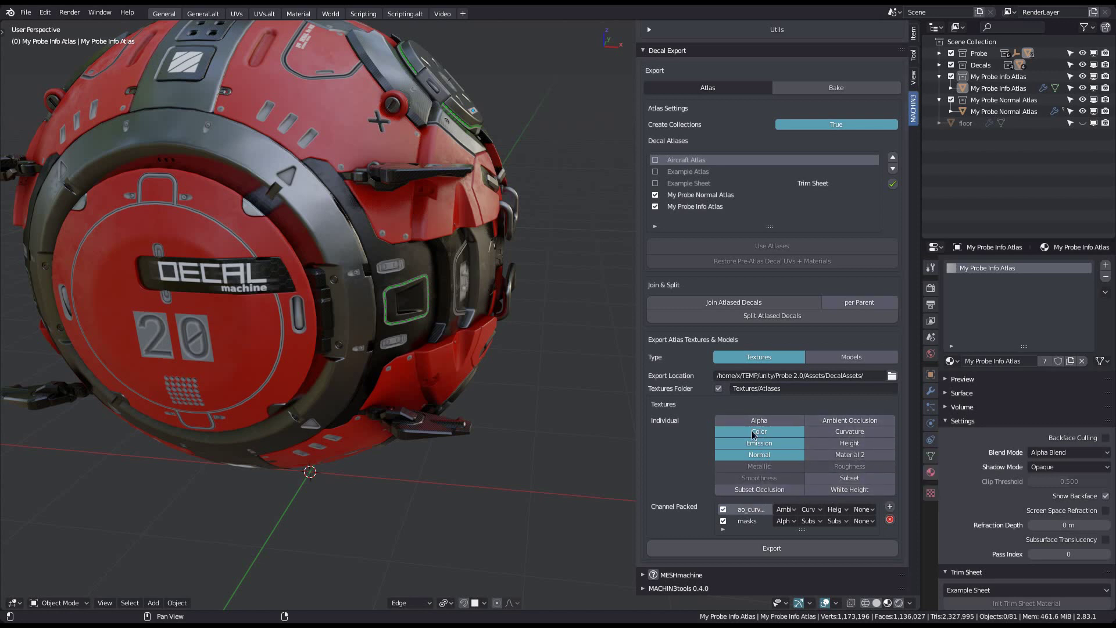
Widen the sidebar further and examine the channel-packed texture entries and the first entry's red channel options
{"action": "left_click_drag", "start_coordinate": [637, 475], "coordinate": [593, 475]}
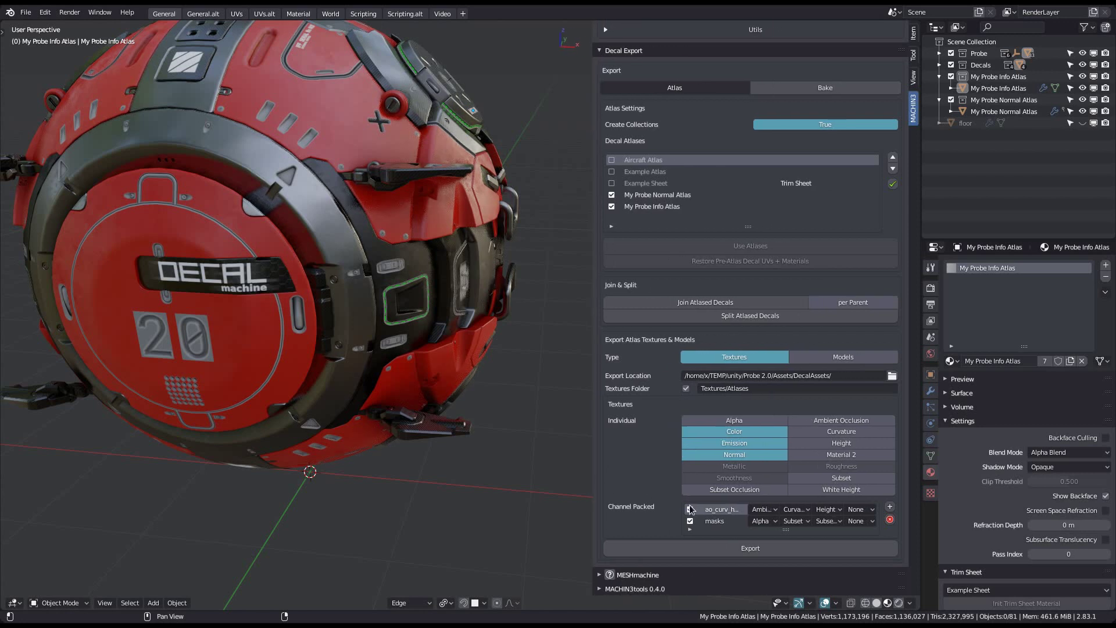
{"action": "left_click", "coordinate": [889, 507]}
{"action": "left_click", "coordinate": [890, 519]}
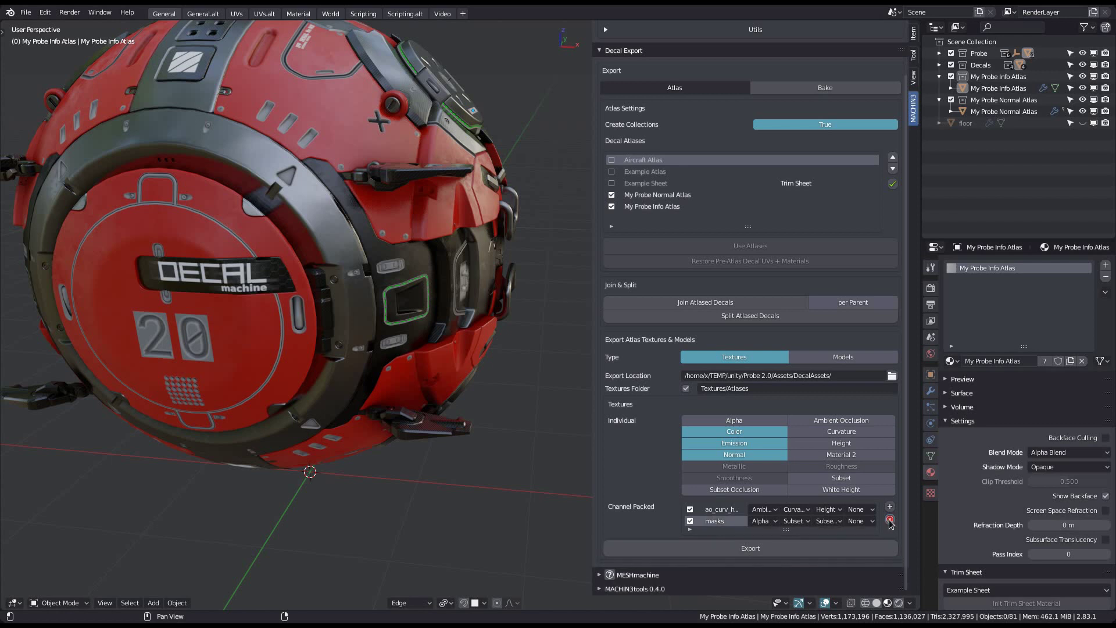
{"action": "left_click", "coordinate": [764, 510]}
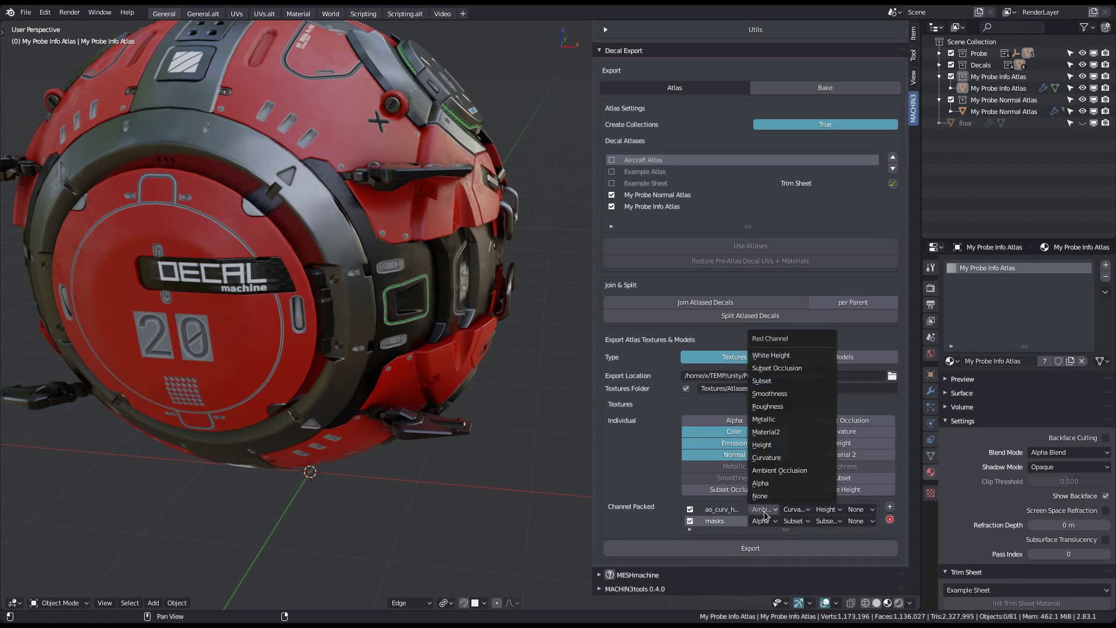
{"action": "left_click", "coordinate": [796, 509]}
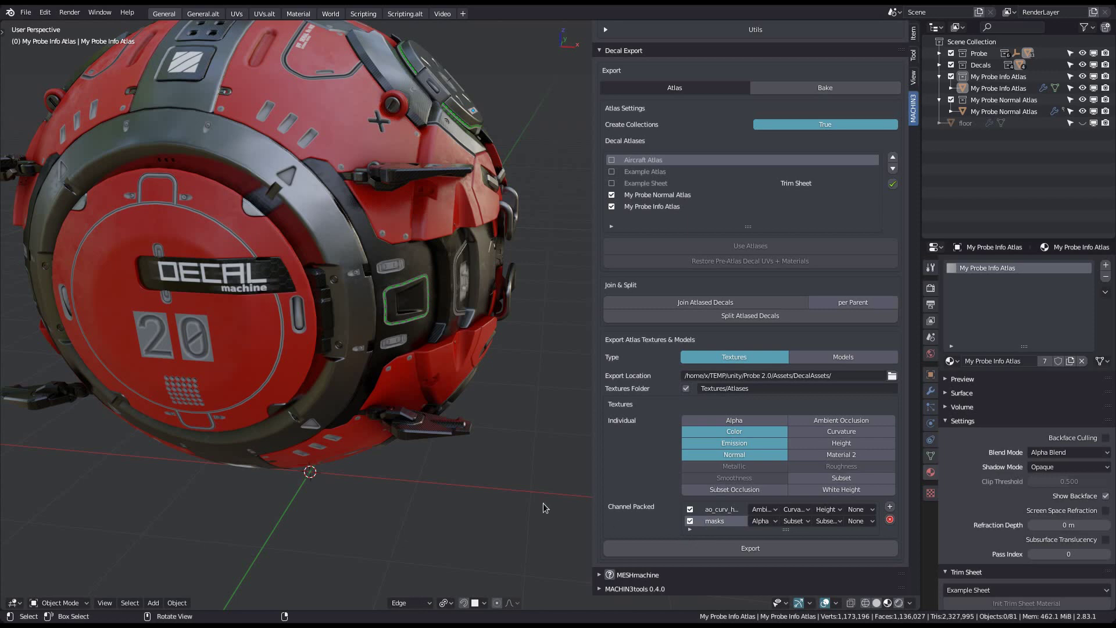
Enable Subset Occlusion, White Height and Height as additional individual textures for the atlas export
{"action": "middle_click_drag", "start_coordinate": [543, 504], "coordinate": [462, 484]}
{"action": "middle_click_drag", "start_coordinate": [463, 488], "coordinate": [483, 489]}
{"action": "left_click", "coordinate": [735, 490]}
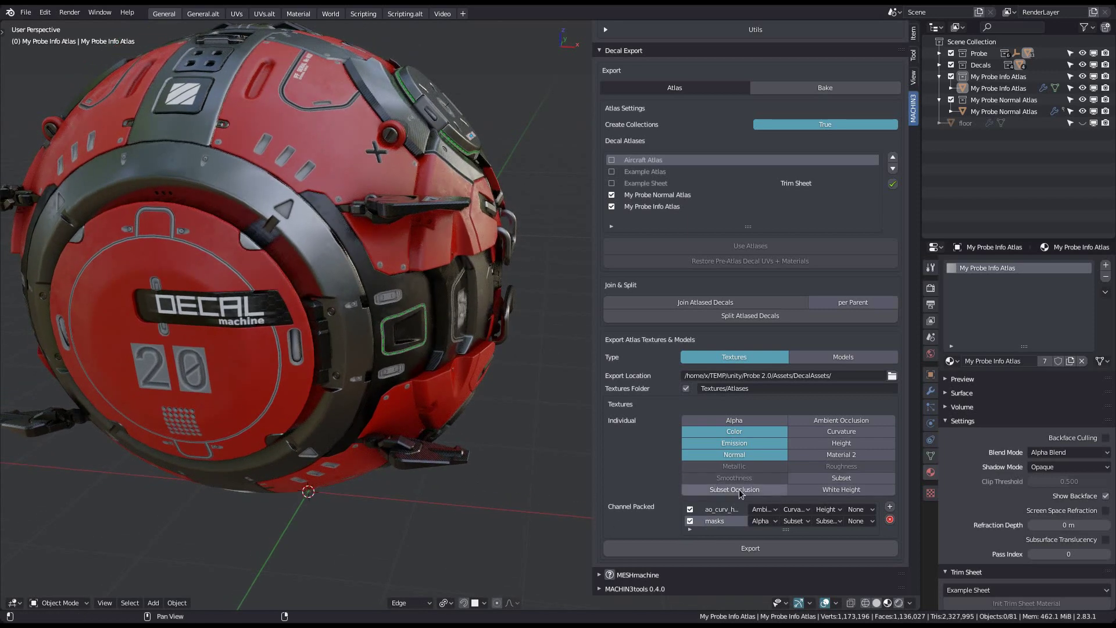
{"action": "left_click", "coordinate": [814, 490]}
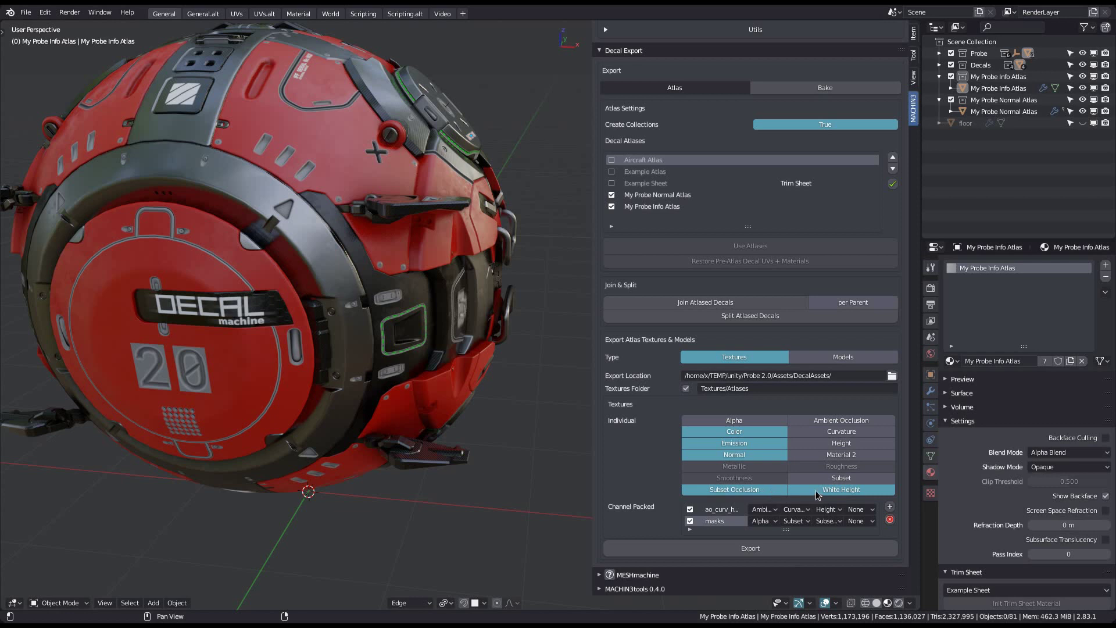
{"action": "left_click", "coordinate": [847, 444]}
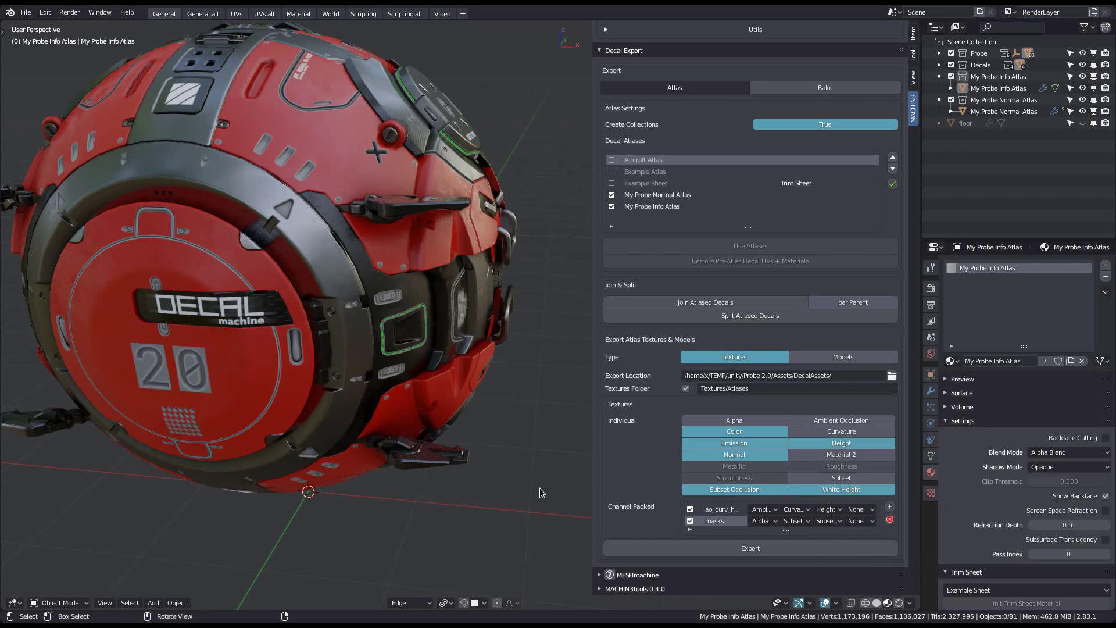
Export the atlas textures to the chosen location
{"action": "middle_click_drag", "start_coordinate": [470, 434], "coordinate": [473, 418], "text": "shift"}
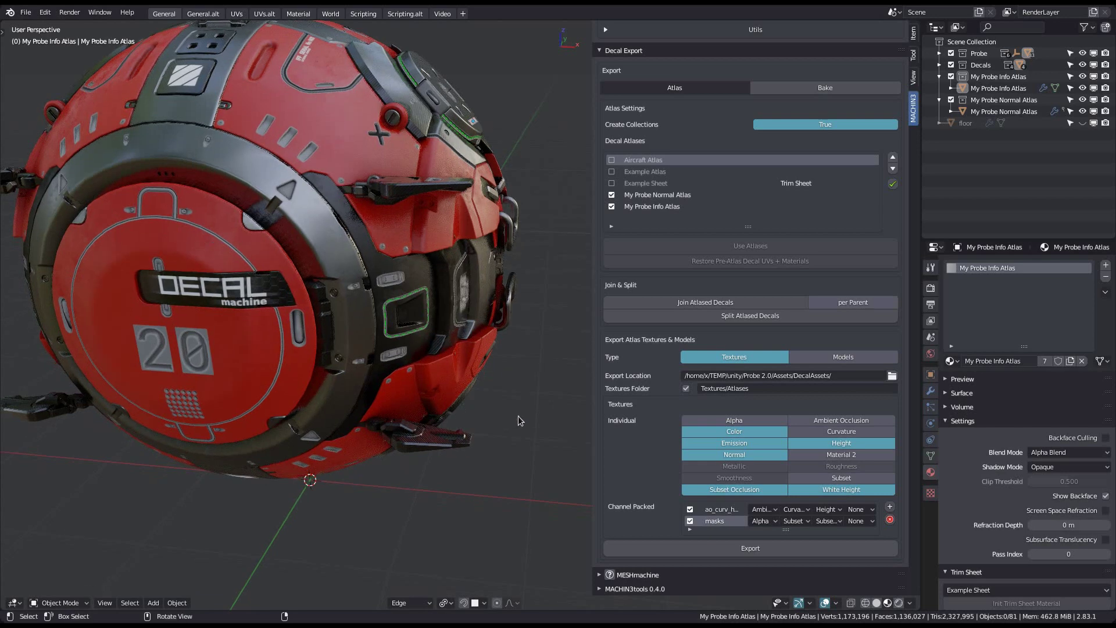
{"action": "left_click", "coordinate": [762, 549]}
{"action": "scroll", "coordinate": [452, 451], "scroll_direction": "up", "scroll_amount": 1, "text": "shift"}
Switch to the file manager and open the DecalAssets/Textures/Atlases folder of the Probe 2.0 Unity project
{"action": "key", "text": "alt+Tab"}
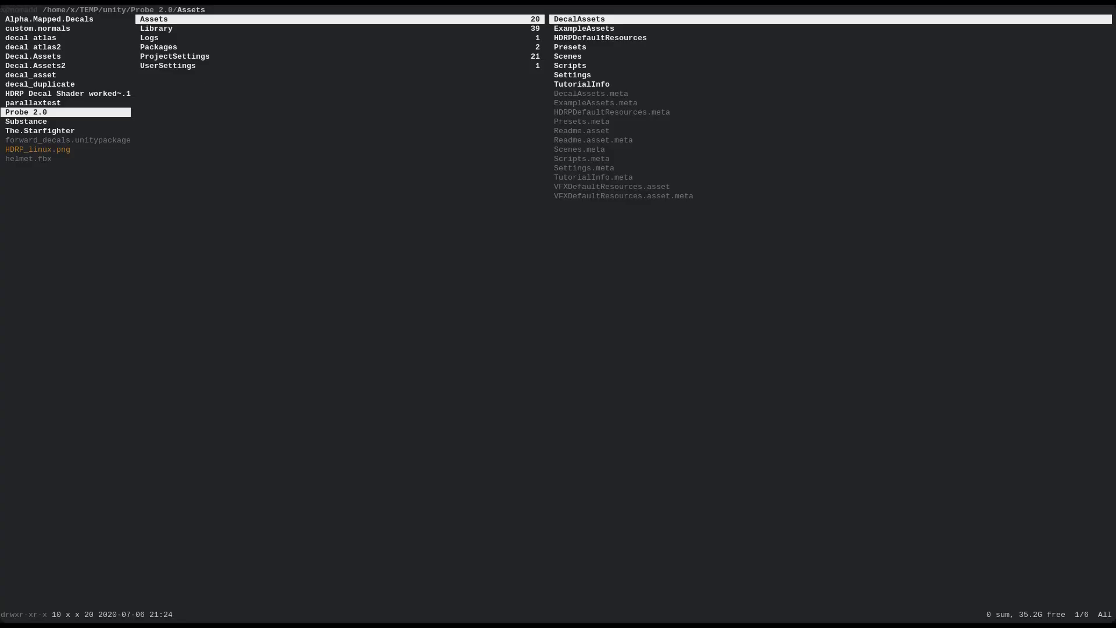
{"action": "key", "text": "l"}
{"action": "key", "text": "l"}
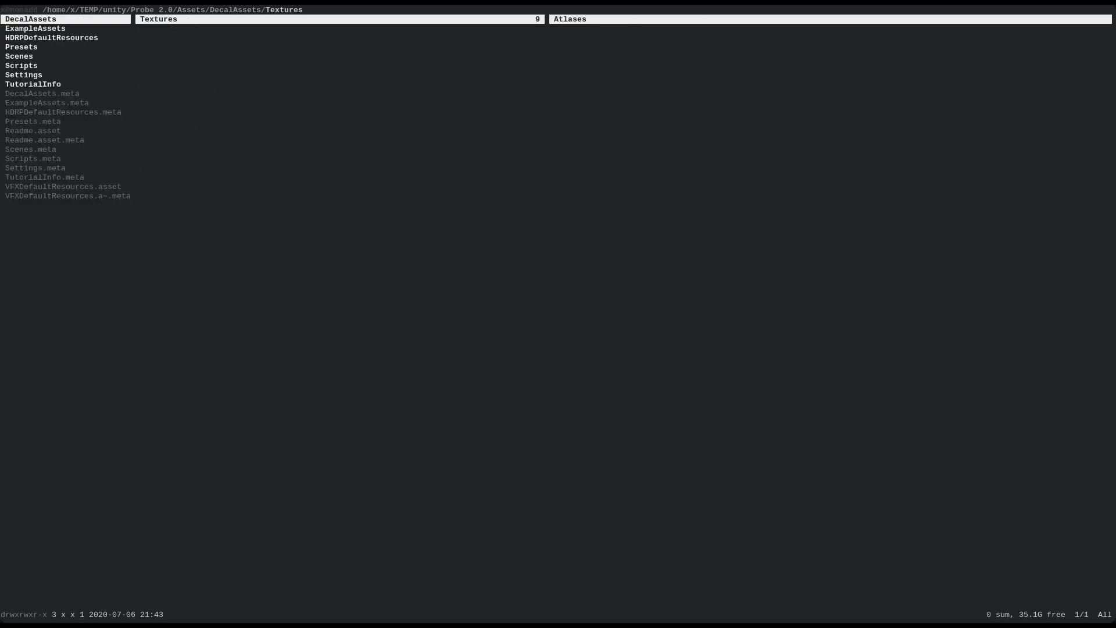
{"action": "key", "text": "l"}
{"action": "key", "text": "l"}
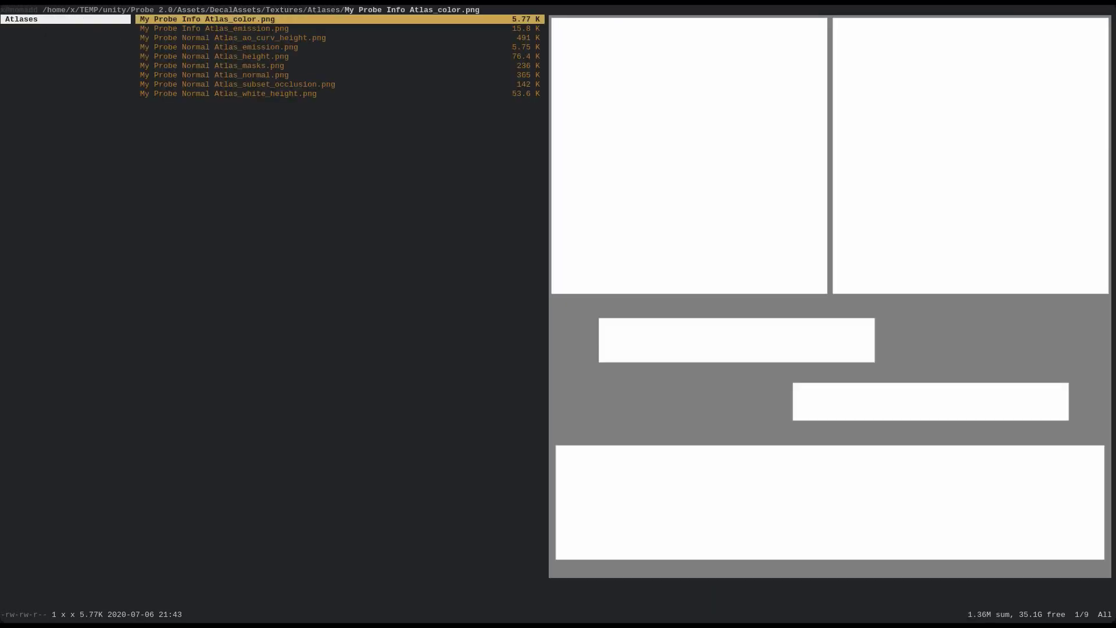
Preview the exported atlas textures one after another, from the info atlas color map to the normal atlas white height map
{"action": "key", "text": "j"}
{"action": "key", "text": "j"}
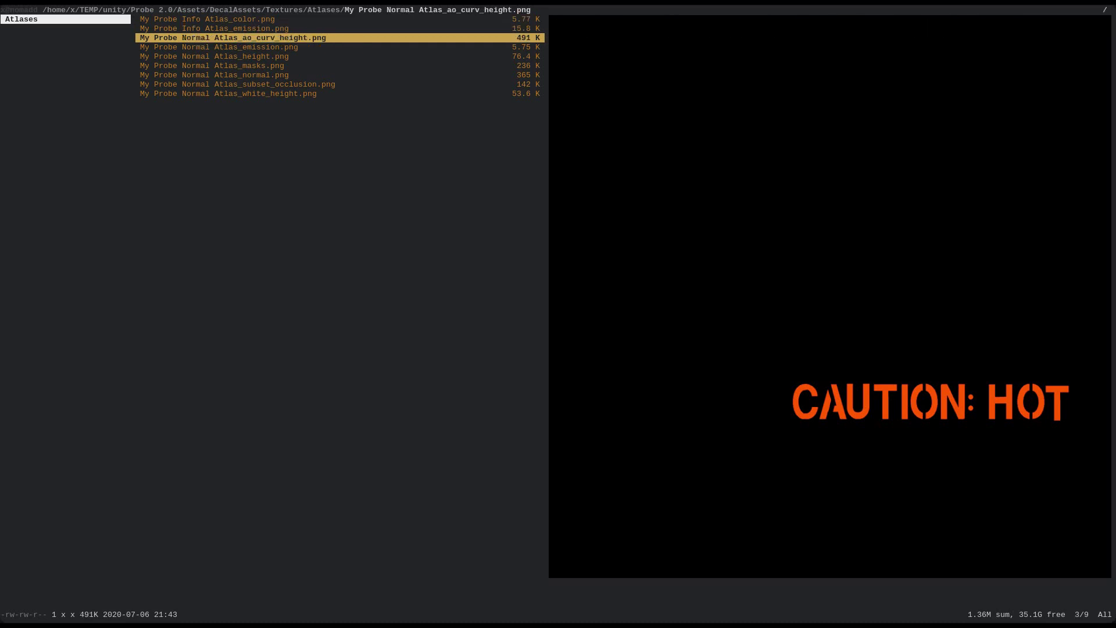
{"action": "key", "text": "j"}
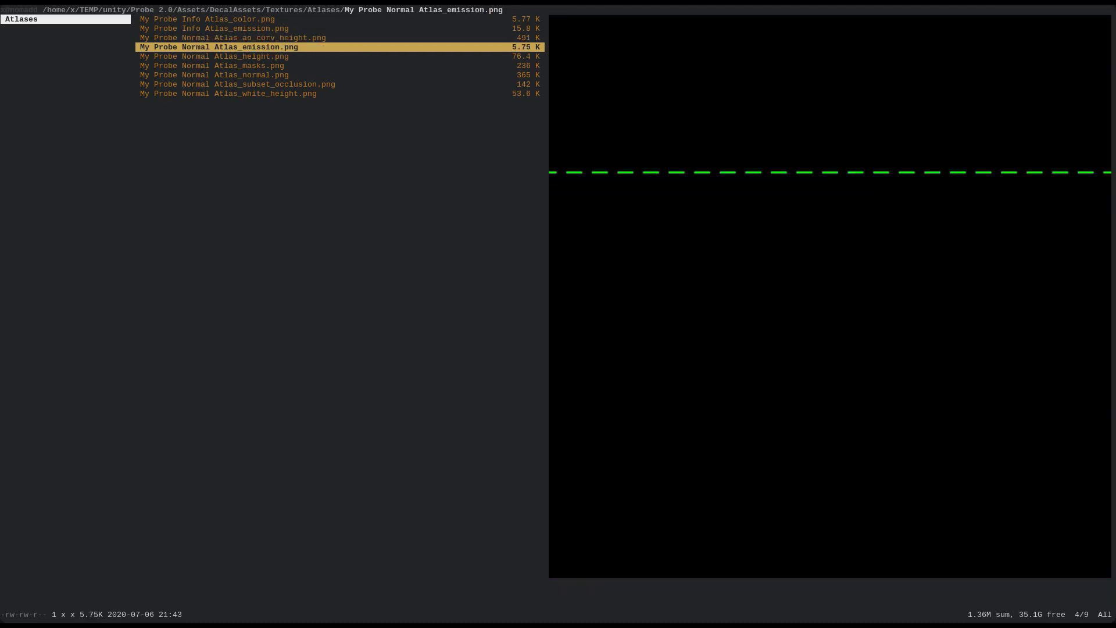
{"action": "key", "text": "j"}
{"action": "key", "text": "j"}
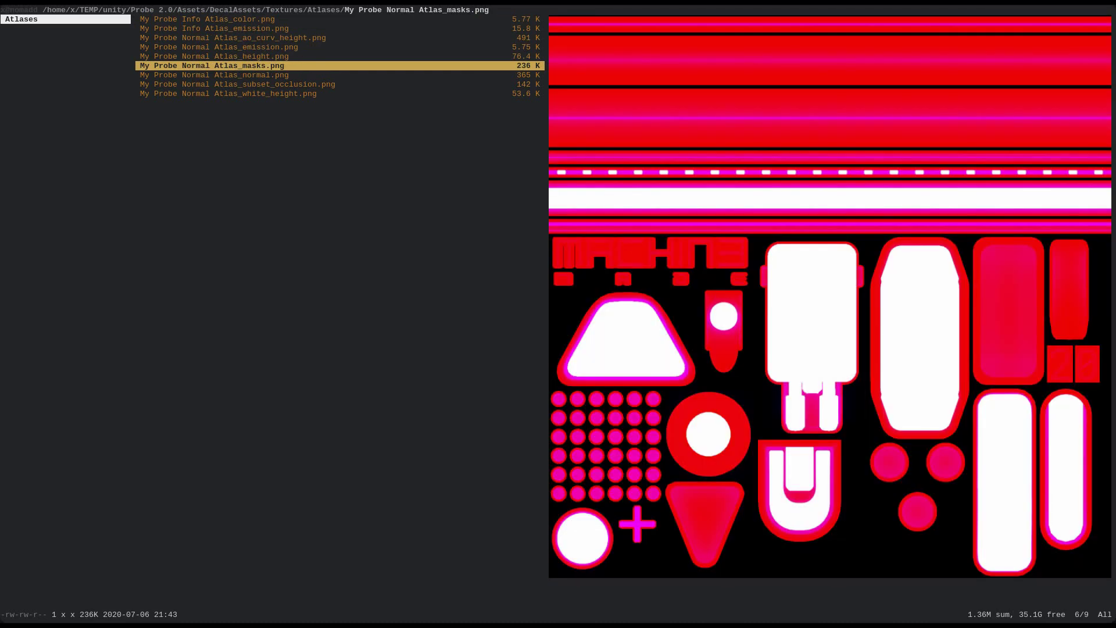
{"action": "key", "text": "j"}
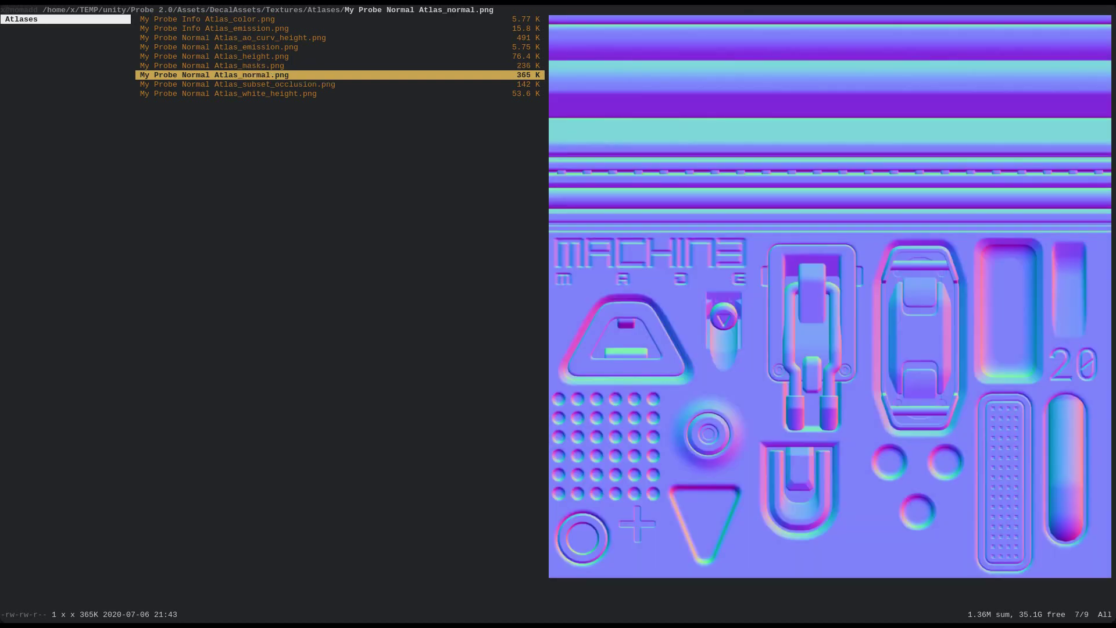
{"action": "key", "text": "j"}
{"action": "key", "text": "j"}
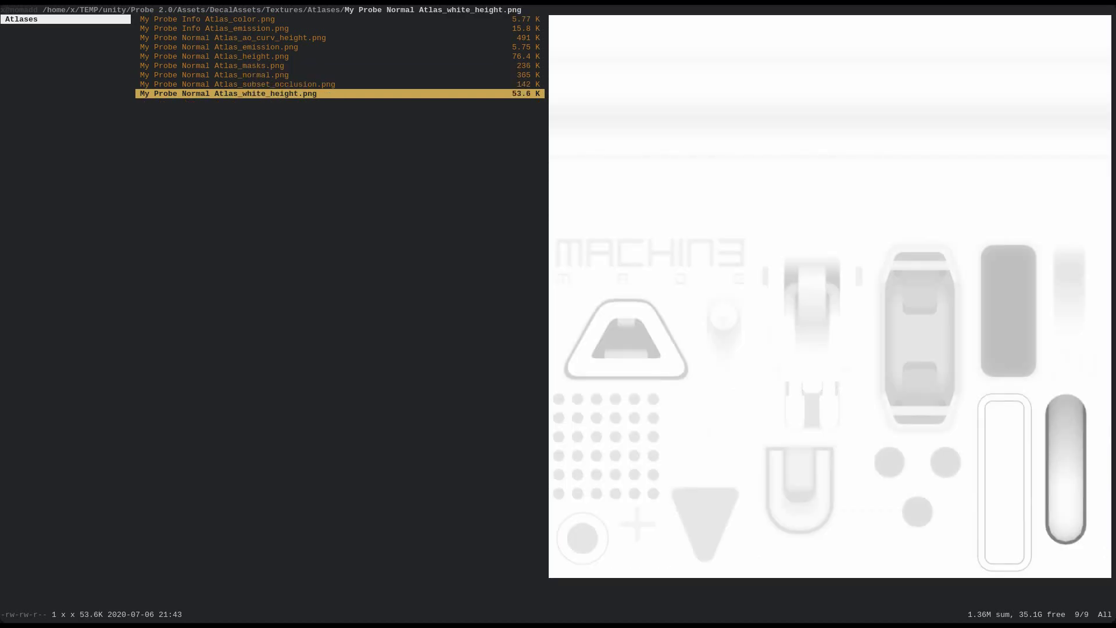
Compare the normal atlas height map with its white height map, and preview the subset occlusion map
{"action": "key", "text": "k"}
{"action": "key", "text": "k"}
{"action": "key", "text": "k"}
{"action": "key", "text": "k"}
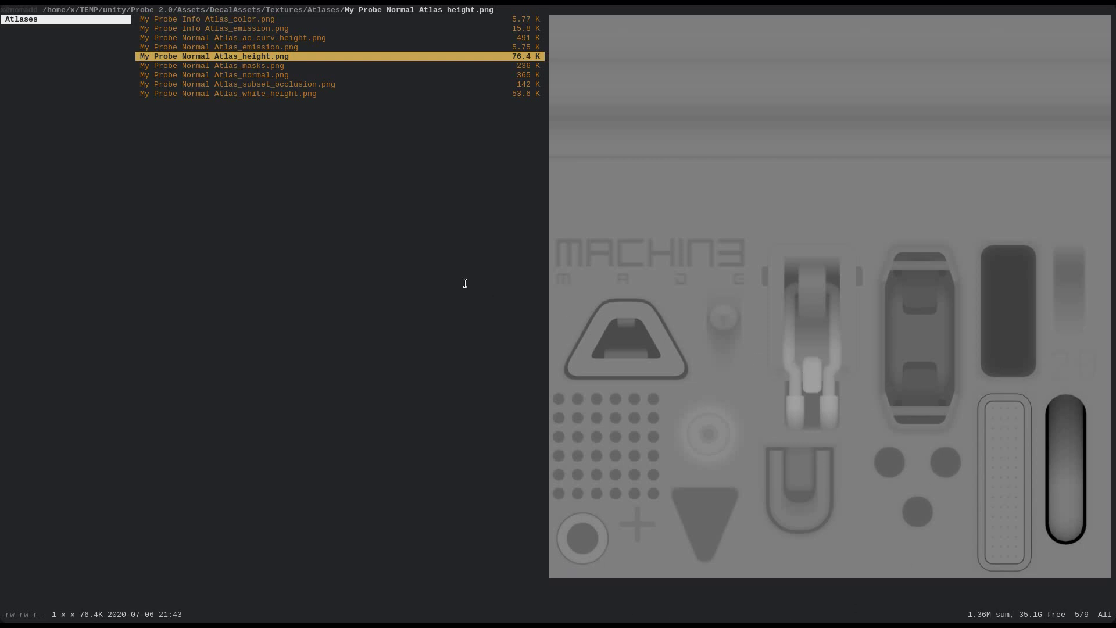
{"action": "key", "text": "j"}
{"action": "key", "text": "j"}
{"action": "key", "text": "j"}
{"action": "key", "text": "j"}
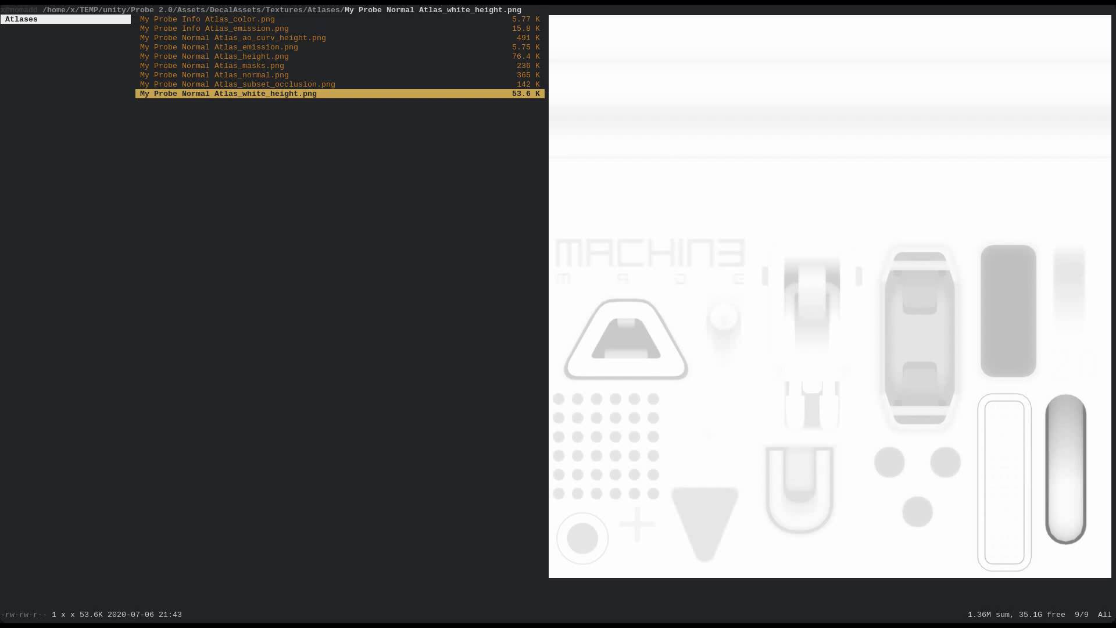
{"action": "key", "text": "k"}
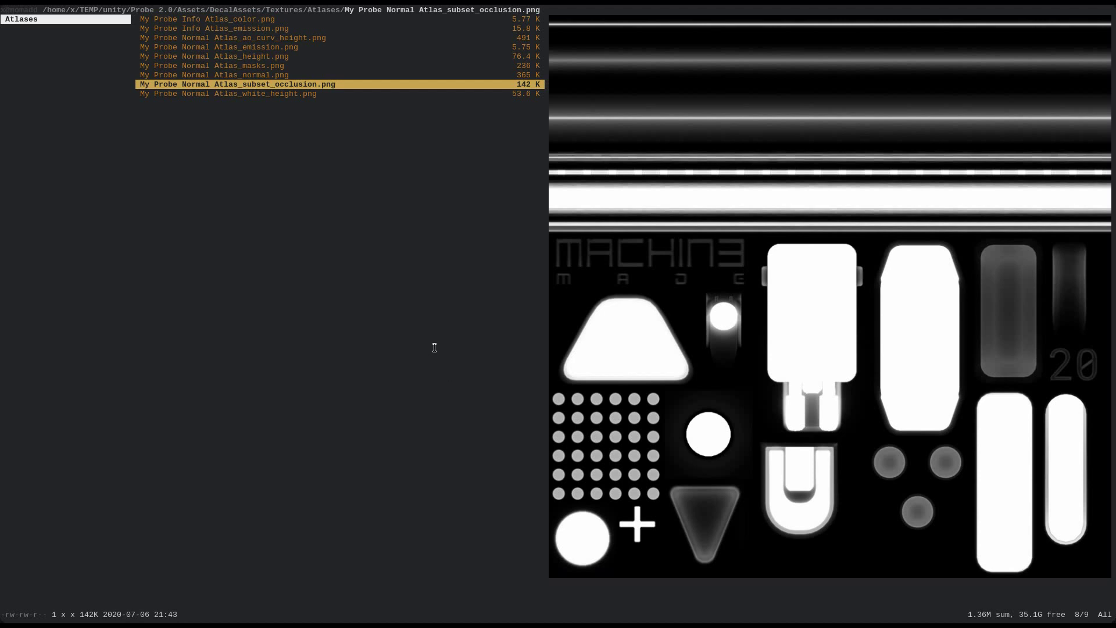
Return to Blender and change the atlas export type from Textures to Models
{"action": "key", "text": "alt+Tab"}
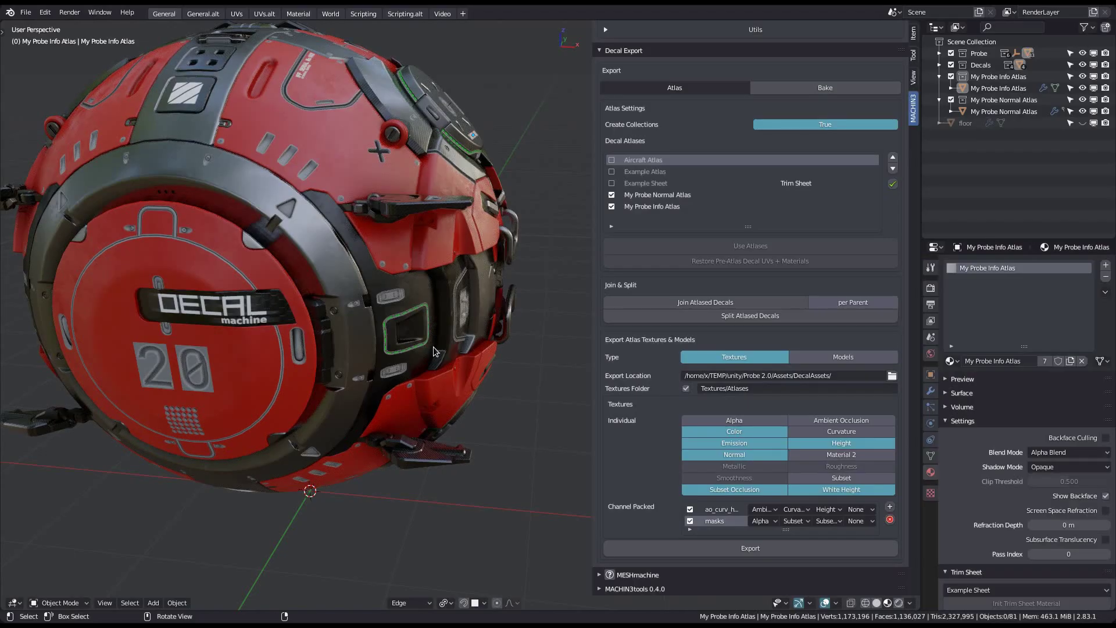
{"action": "scroll", "coordinate": [433, 351], "scroll_direction": "down", "scroll_amount": 5}
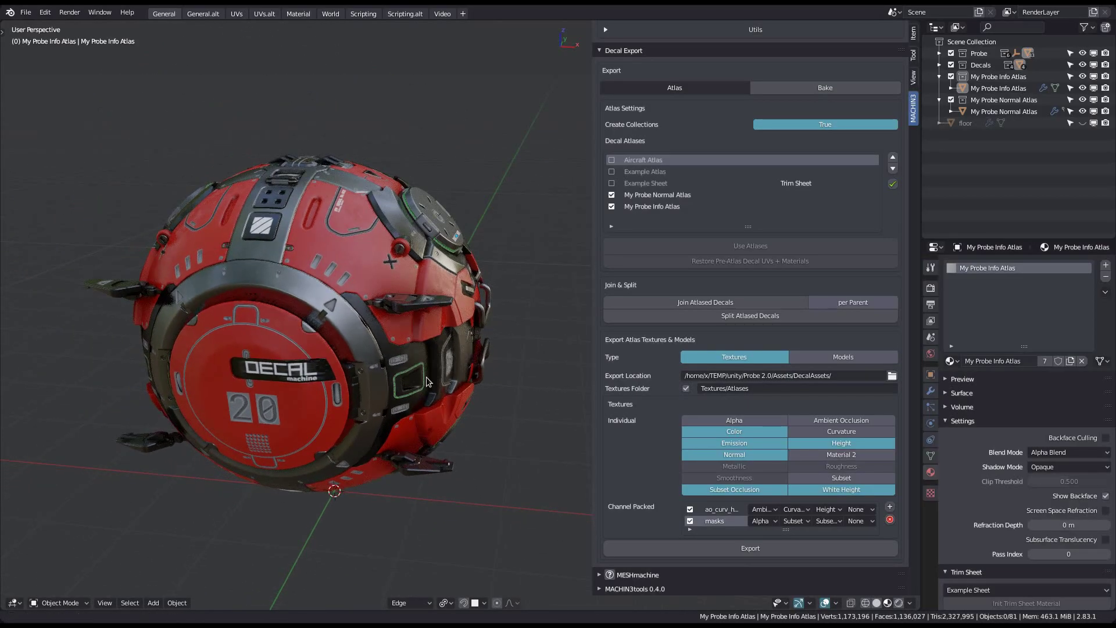
{"action": "middle_click_drag", "start_coordinate": [427, 381], "coordinate": [429, 329], "text": "shift"}
{"action": "left_click", "coordinate": [777, 353]}
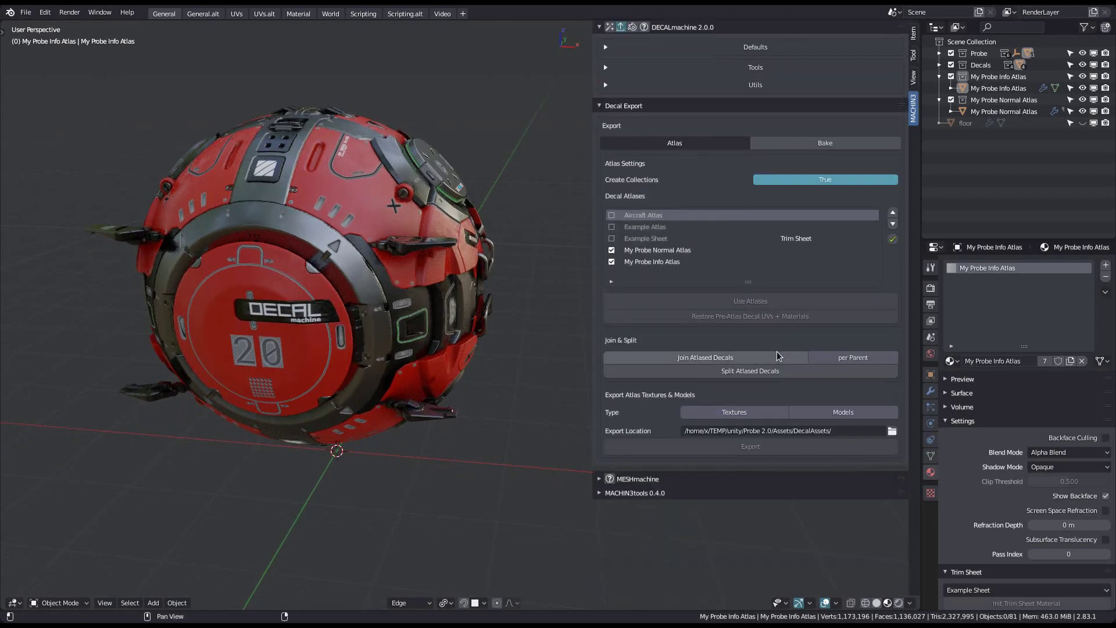
{"action": "left_click", "coordinate": [826, 409]}
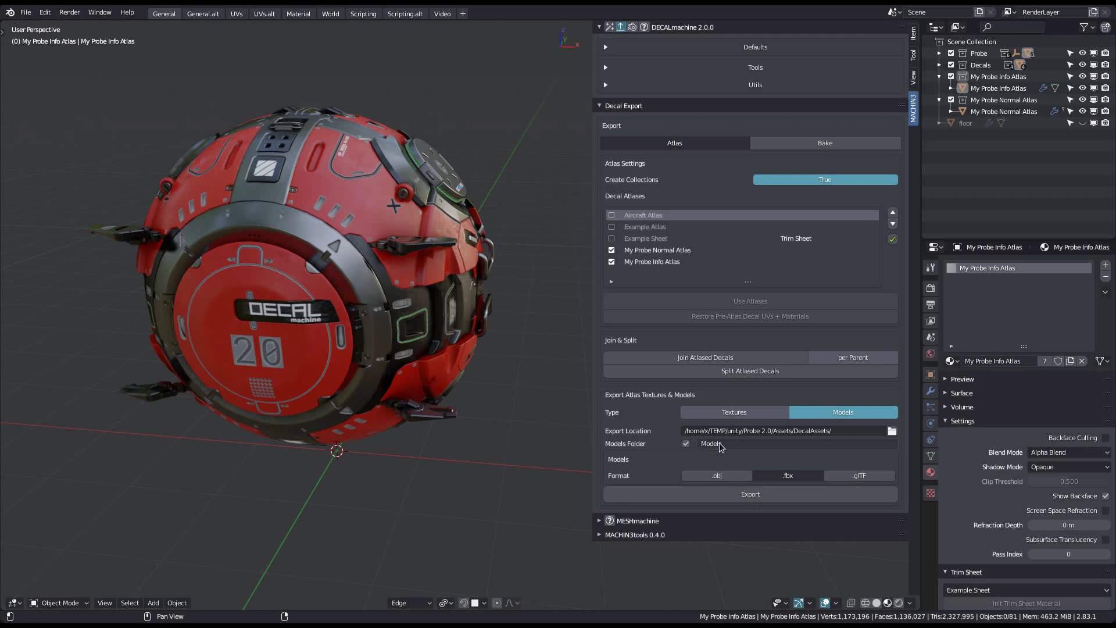
Export the models in FBX format as probe_2.0.fbx to the DecalAssets/Models folder
{"action": "left_click", "coordinate": [722, 476]}
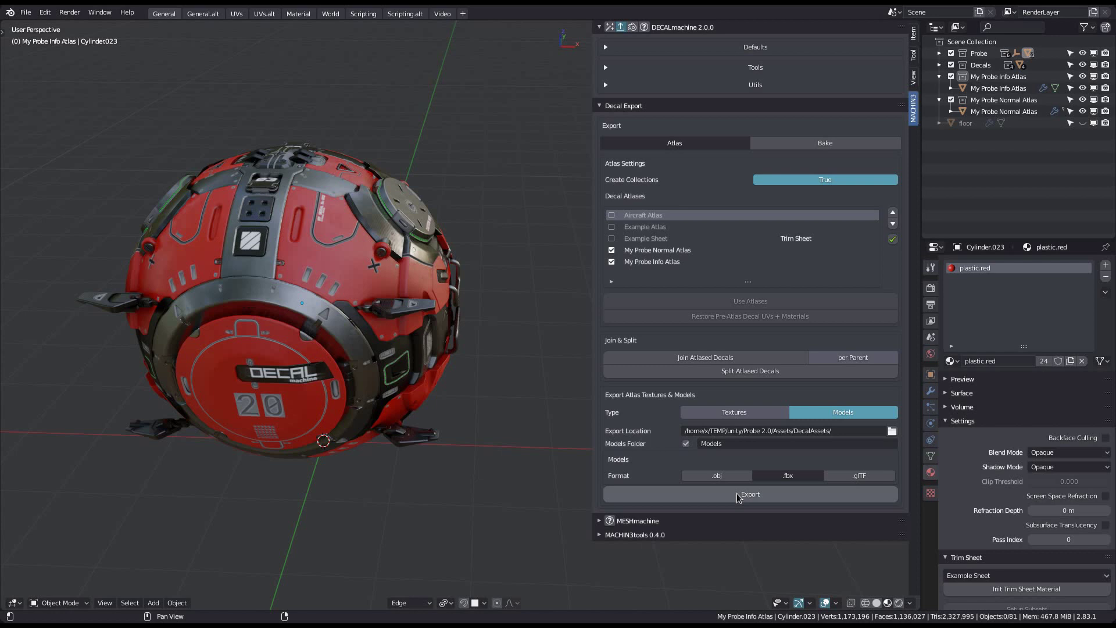
{"action": "left_click", "coordinate": [735, 494]}
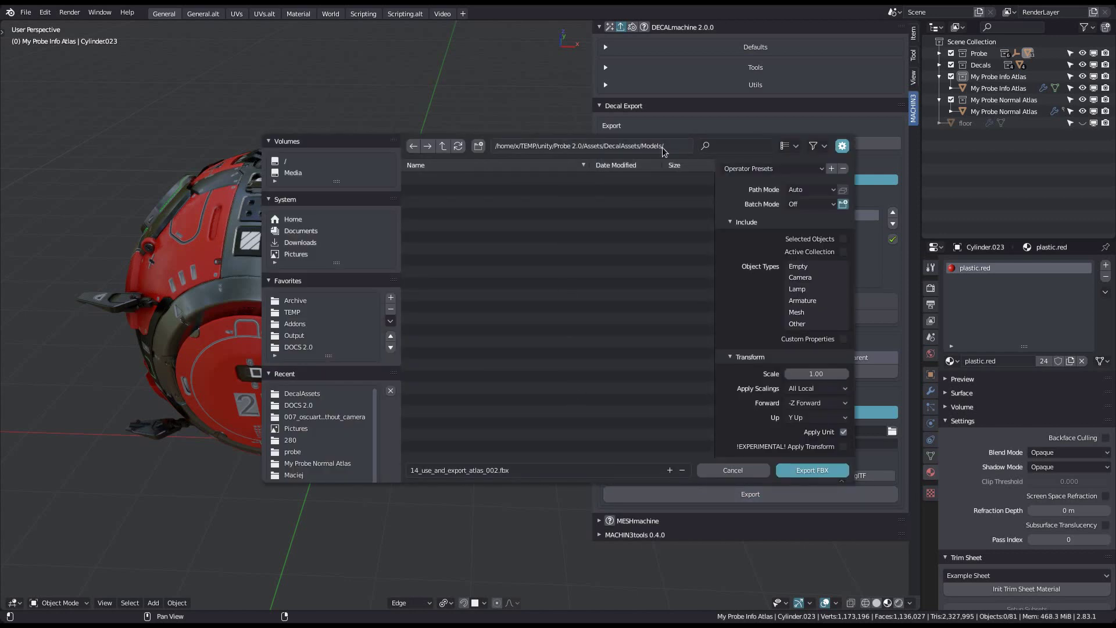
{"action": "left_click", "coordinate": [526, 472]}
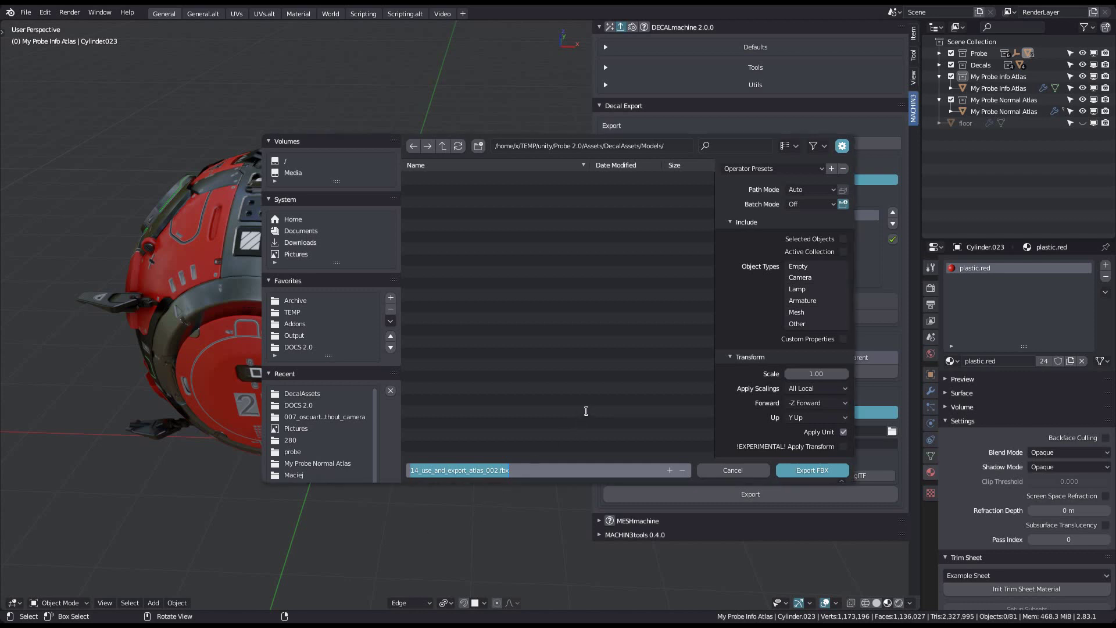
{"action": "type", "text": "probe_2.0"}
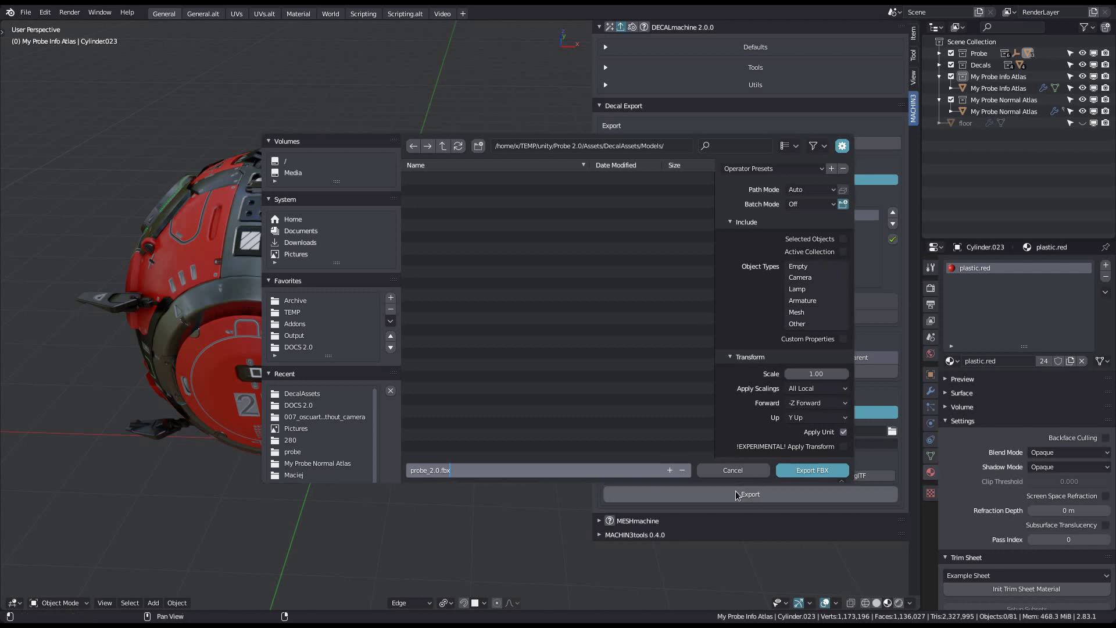
{"action": "left_click", "coordinate": [808, 471]}
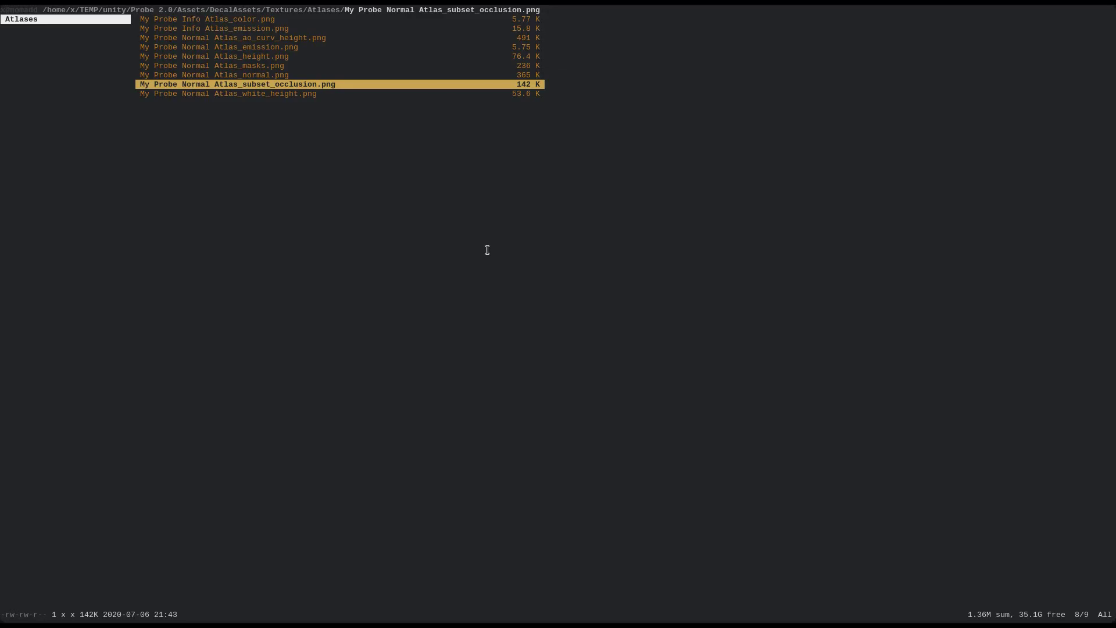
Go up from the Atlases folder in the file manager and check the exported file in the Models folder
{"action": "key", "text": "h"}
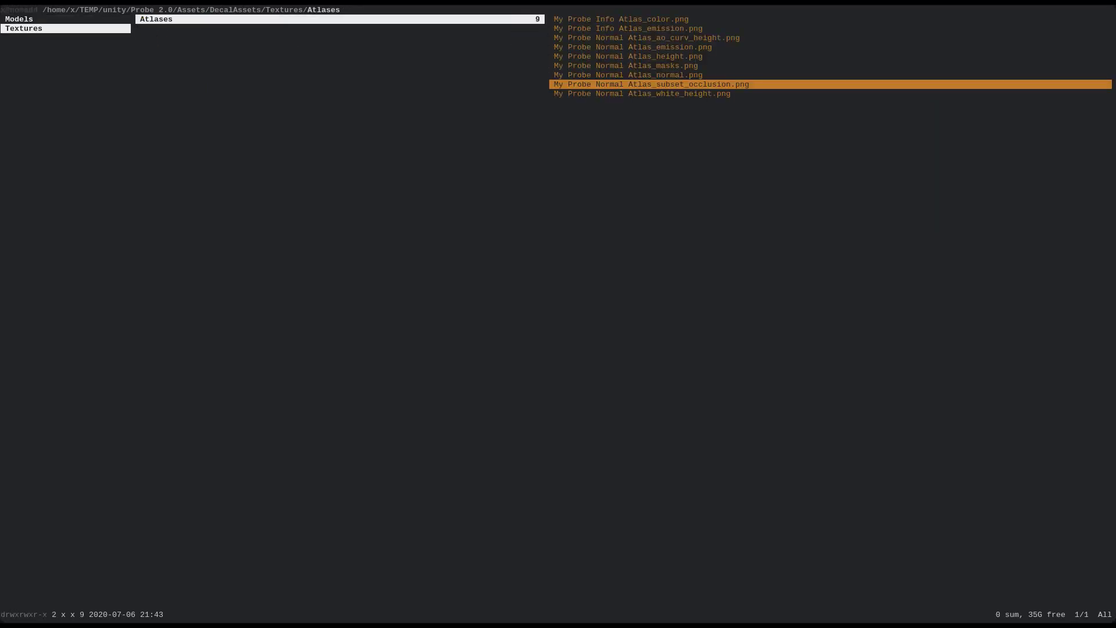
{"action": "key", "text": "h"}
{"action": "key", "text": "k"}
{"action": "key", "text": "l"}
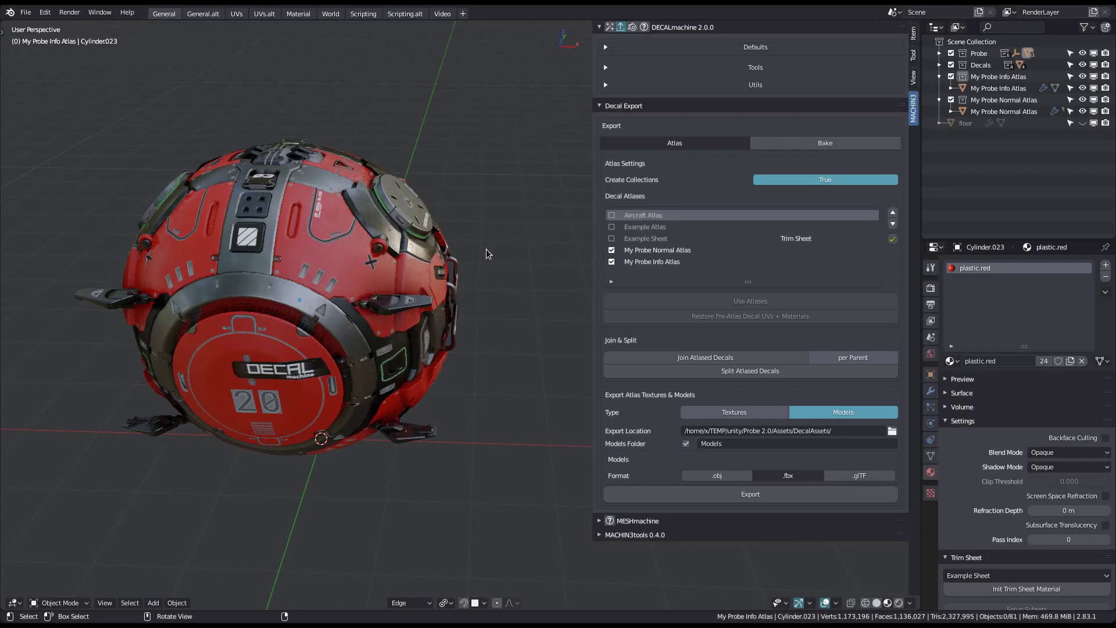
Enable Textures alongside Models as atlas export types and view the combined export settings
{"action": "middle_click_drag", "start_coordinate": [491, 252], "coordinate": [439, 303]}
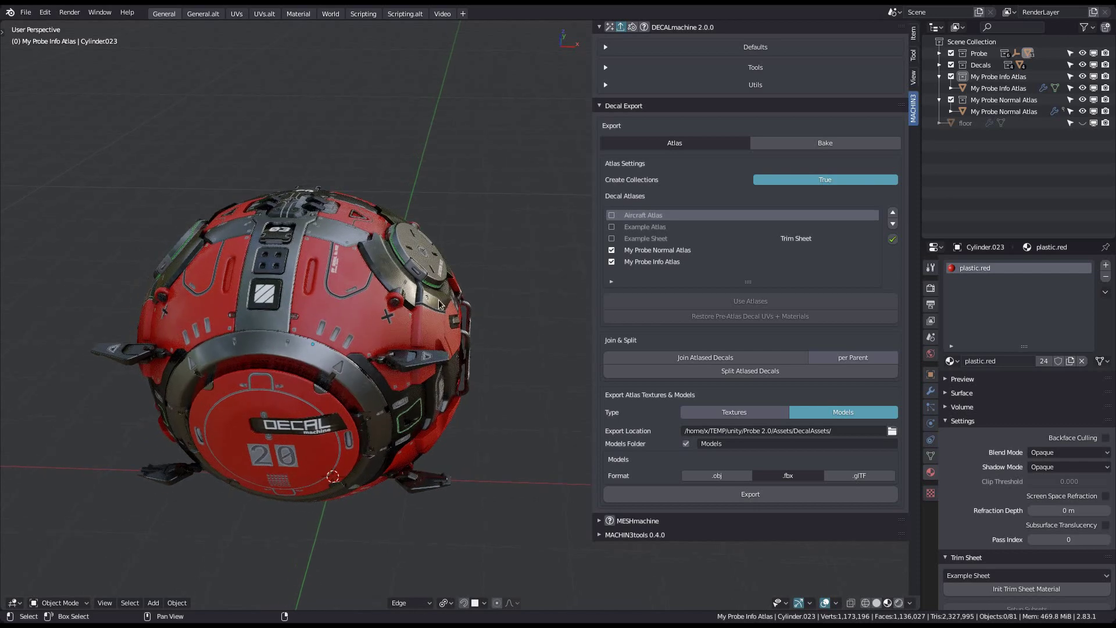
{"action": "left_click", "coordinate": [734, 412], "text": "shift"}
{"action": "scroll", "coordinate": [700, 378], "scroll_direction": "down", "scroll_amount": 4}
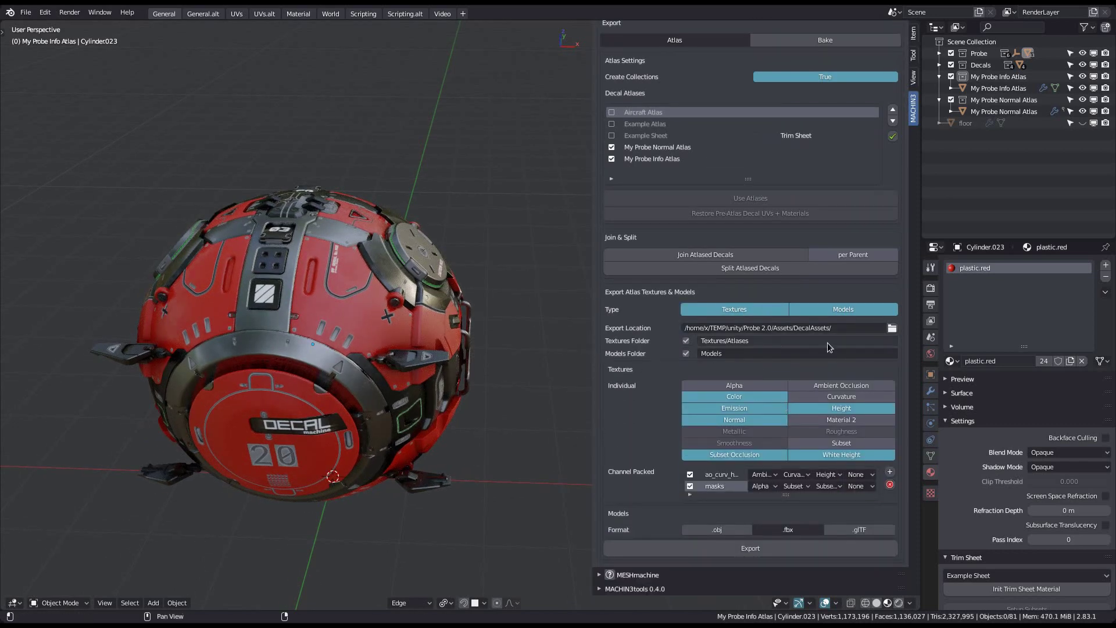
Split the joined atlased decals into individual objects and restore their pre-atlas UVs and materials
{"action": "middle_click_drag", "start_coordinate": [466, 430], "coordinate": [448, 357]}
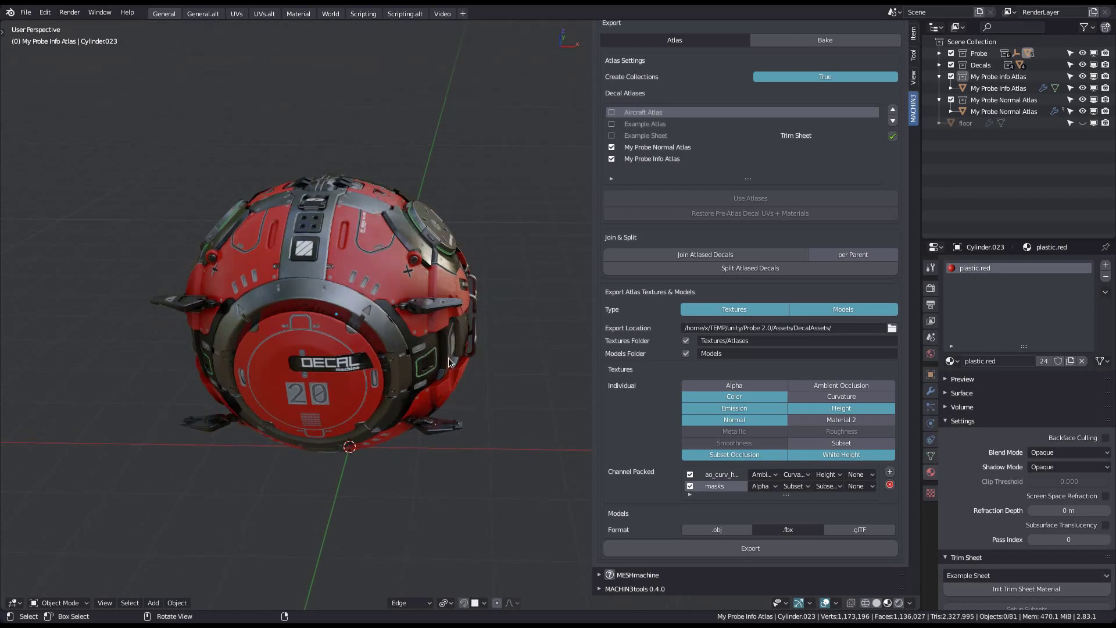
{"action": "middle_click_drag", "start_coordinate": [448, 358], "coordinate": [414, 365]}
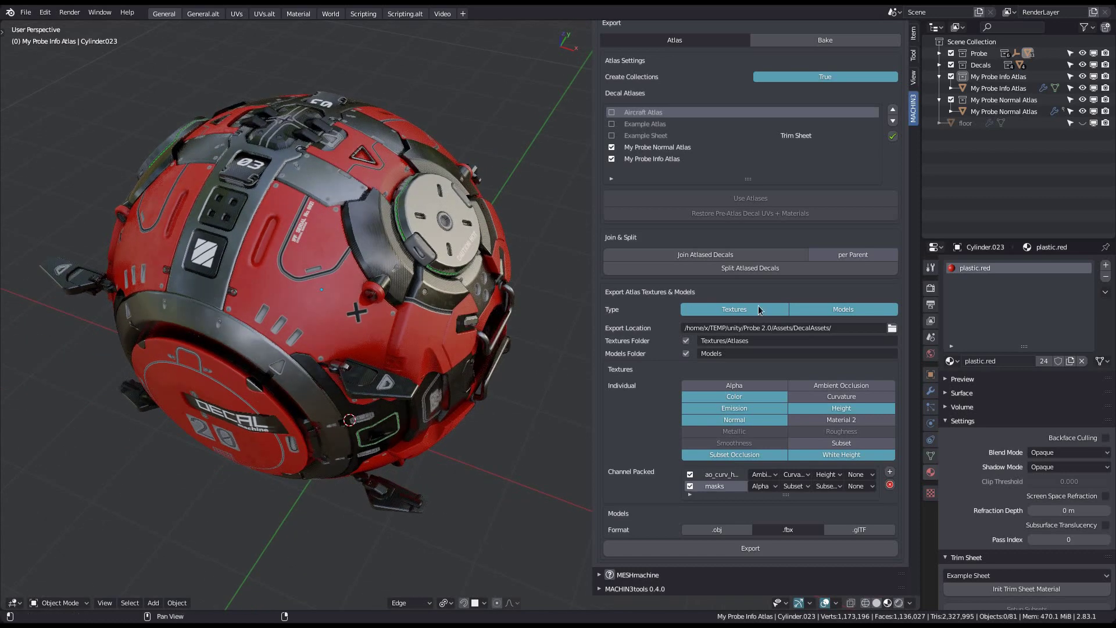
{"action": "left_click", "coordinate": [781, 272]}
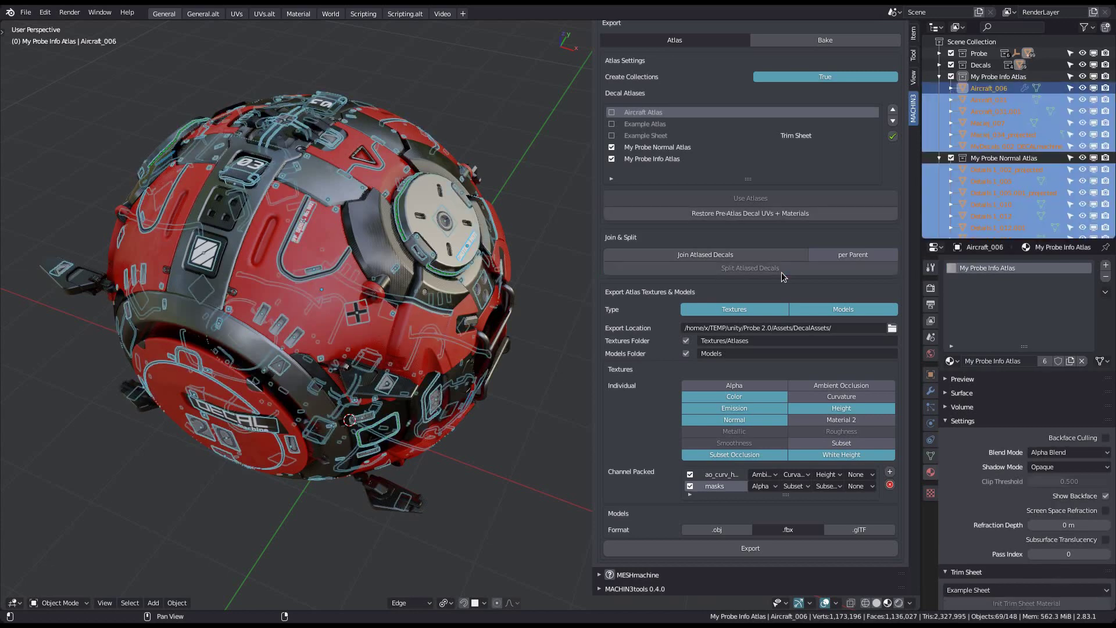
{"action": "middle_click_drag", "start_coordinate": [401, 280], "coordinate": [425, 285]}
{"action": "key", "text": "alt+a"}
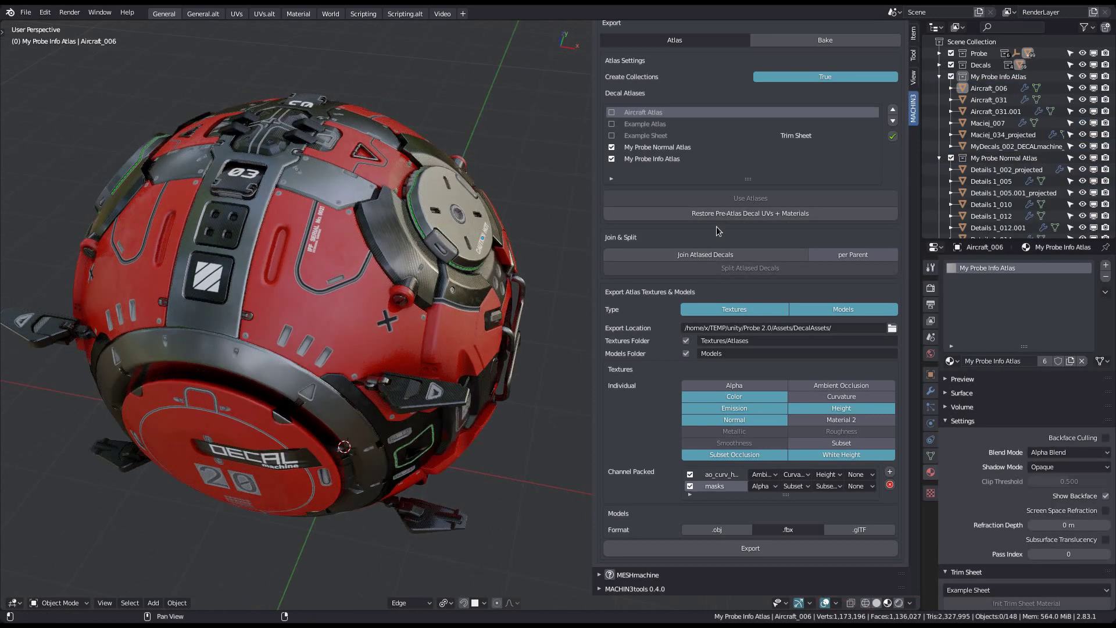
{"action": "left_click", "coordinate": [721, 215]}
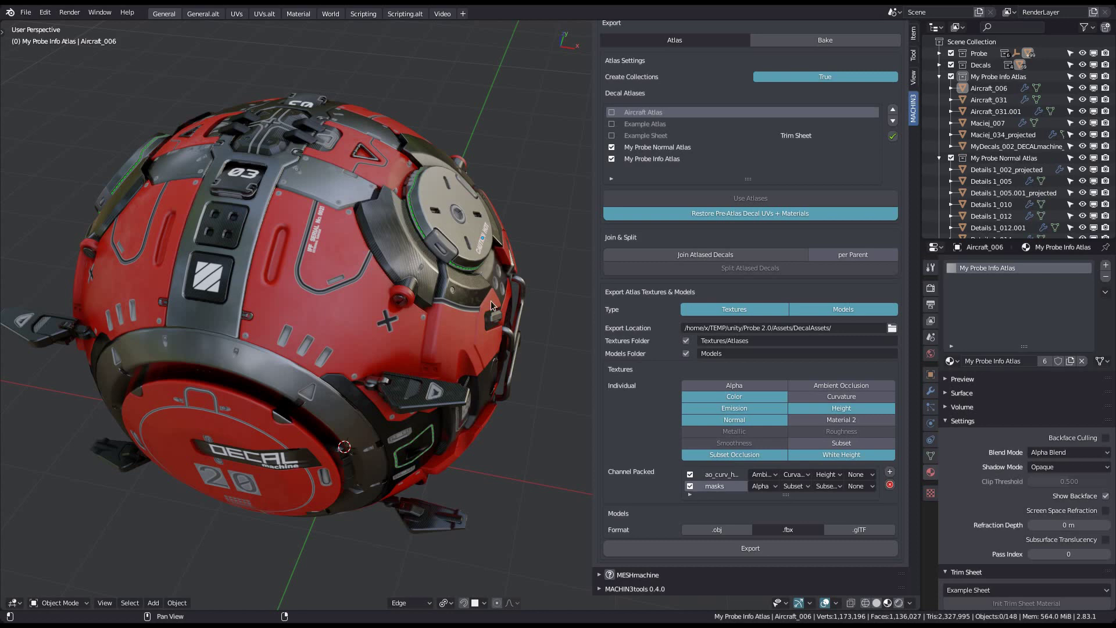
{"action": "mouse_move", "coordinate": [432, 316]}
{"action": "middle_mouse_down"}
{"action": "mouse_move", "coordinate": [470, 307]}
{"action": "mouse_move", "coordinate": [364, 351]}
{"action": "mouse_move", "coordinate": [370, 323]}
{"action": "mouse_move", "coordinate": [484, 291]}
{"action": "mouse_move", "coordinate": [459, 239]}
{"action": "mouse_move", "coordinate": [375, 325]}
{"action": "mouse_move", "coordinate": [350, 307]}
{"action": "mouse_move", "coordinate": [378, 316]}
{"action": "mouse_move", "coordinate": [394, 292]}
{"action": "mouse_move", "coordinate": [410, 292]}
{"action": "middle_mouse_up"}
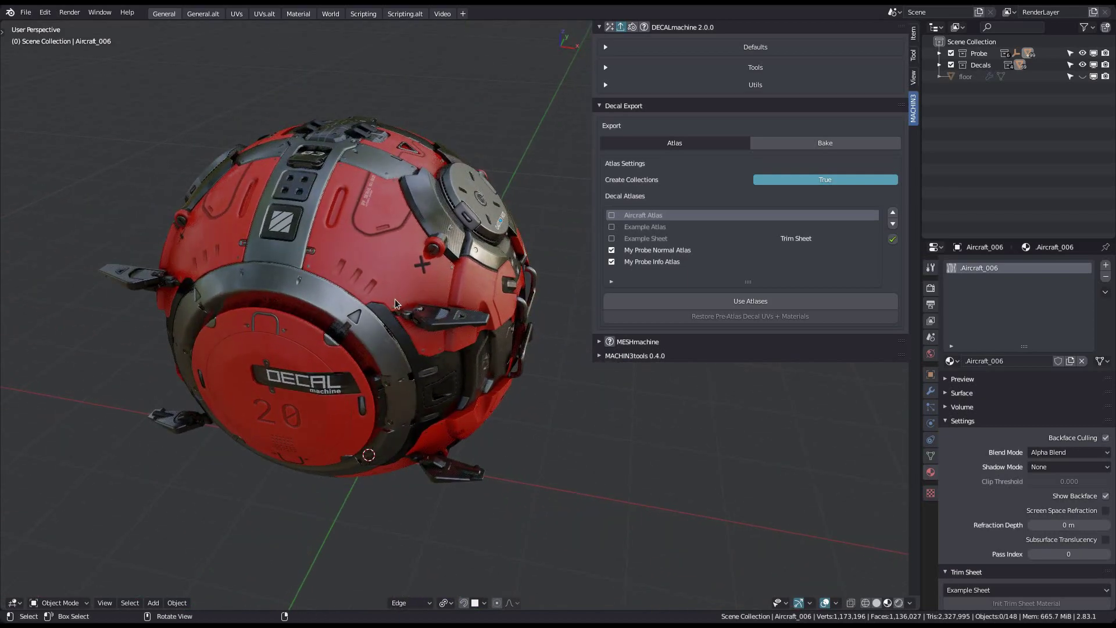
Select a slot decal on the red hull, view its UVs in the UVs workspace and unlink the atlas alpha image from the editor
{"action": "left_click", "coordinate": [360, 280]}
{"action": "key", "text": "Pause"}
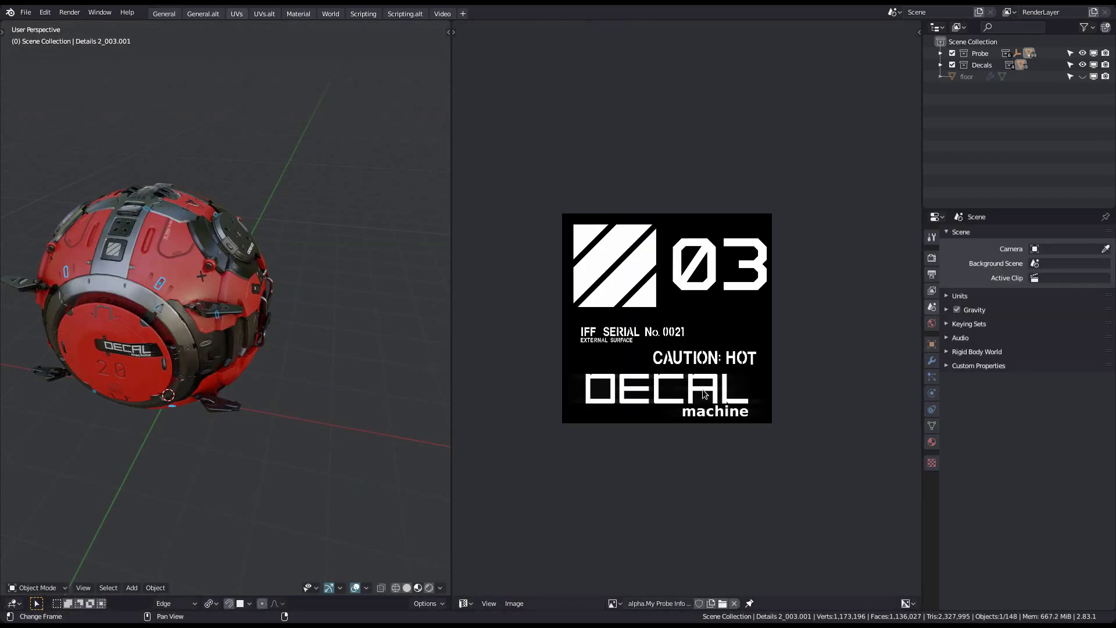
{"action": "key", "text": "Tab"}
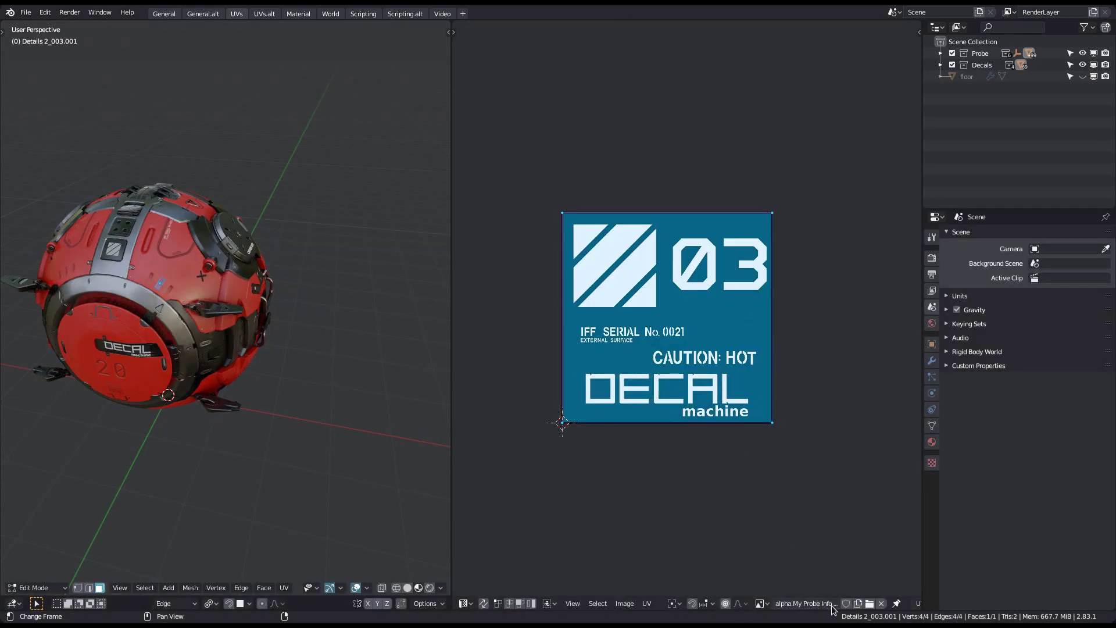
{"action": "left_click", "coordinate": [881, 603]}
{"action": "key", "text": "Tab"}
{"action": "scroll", "coordinate": [148, 273], "scroll_direction": "up", "scroll_amount": 2}
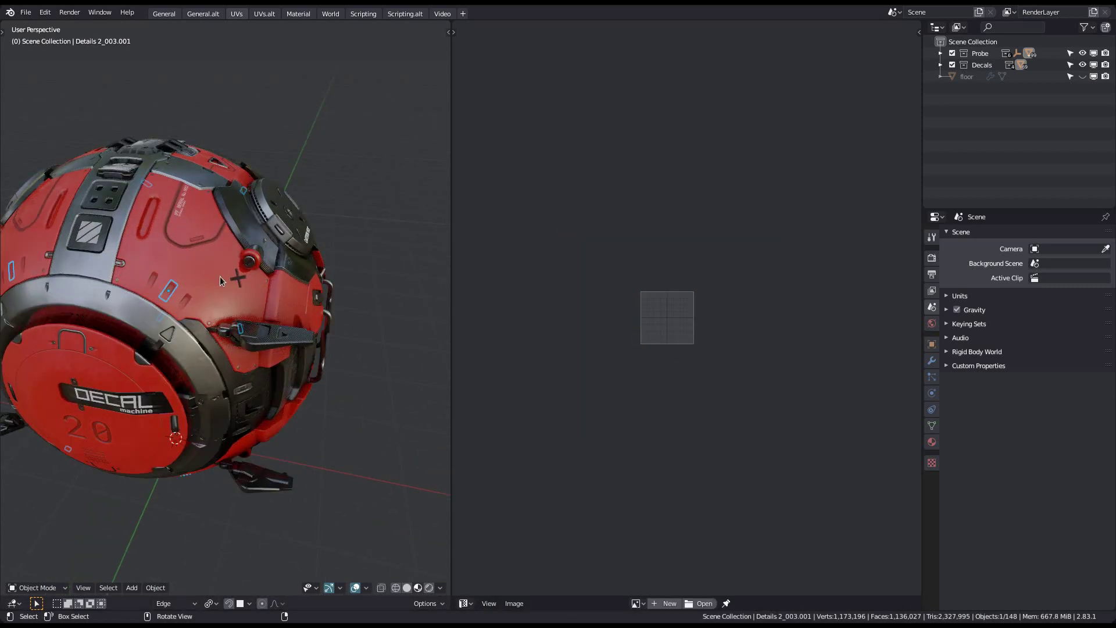
Select the cross-shaped decal on the red hull and check its restored UVs in Edit Mode
{"action": "left_click", "coordinate": [237, 278]}
{"action": "key", "text": "Tab"}
{"action": "key", "text": "Tab"}
{"action": "left_click", "coordinate": [631, 201]}
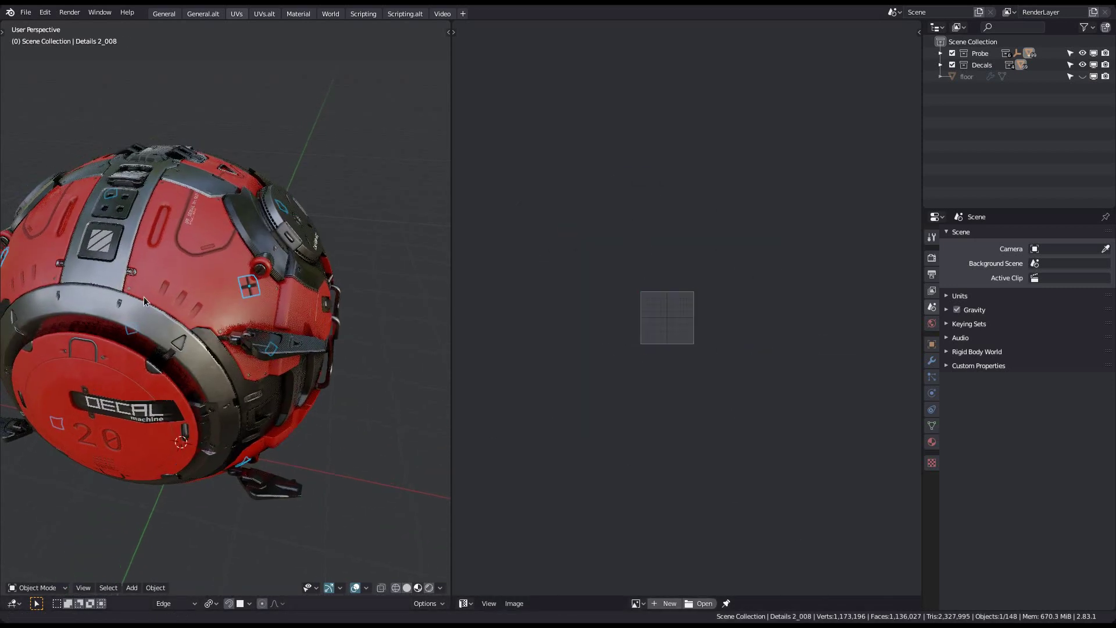